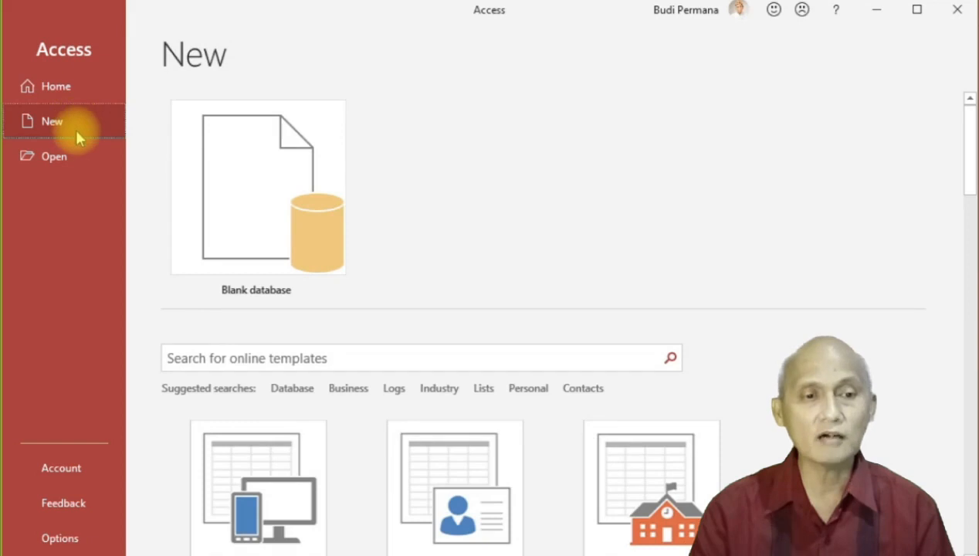
# Step: Visit the Open page, then go back to the Access Home start page
pyautogui.click(72, 155)
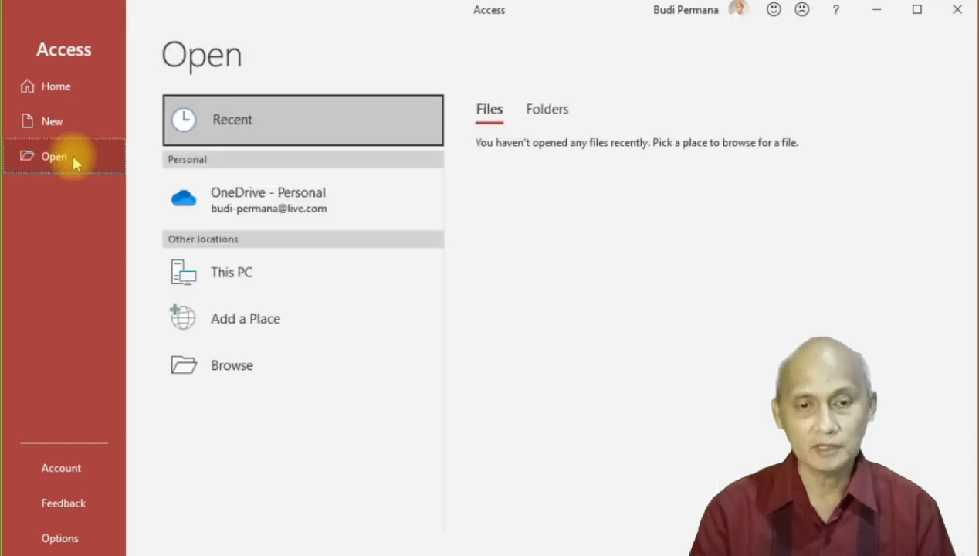
pyautogui.click(54, 97)
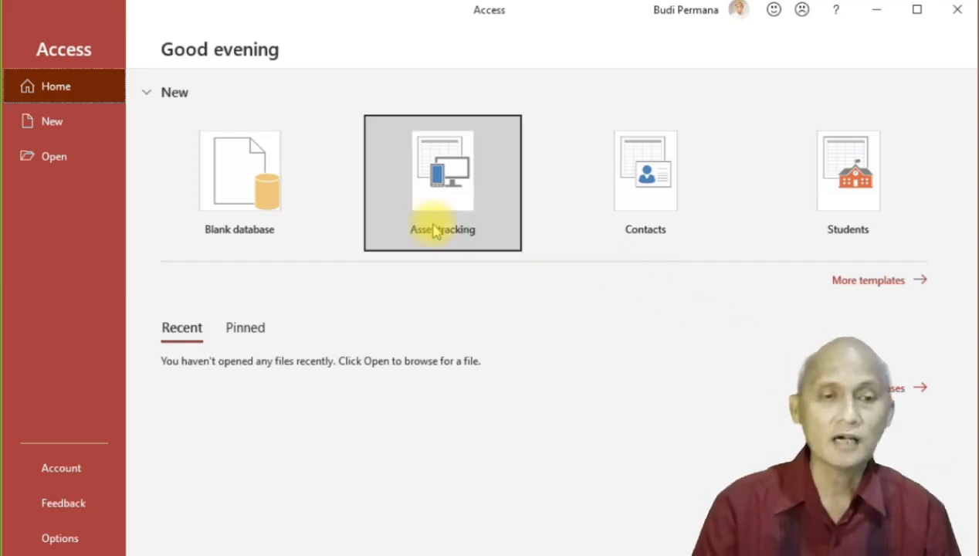
# Step: Go to the New page and scroll the template gallery down past Call tracker, then back up
pyautogui.click(51, 123)
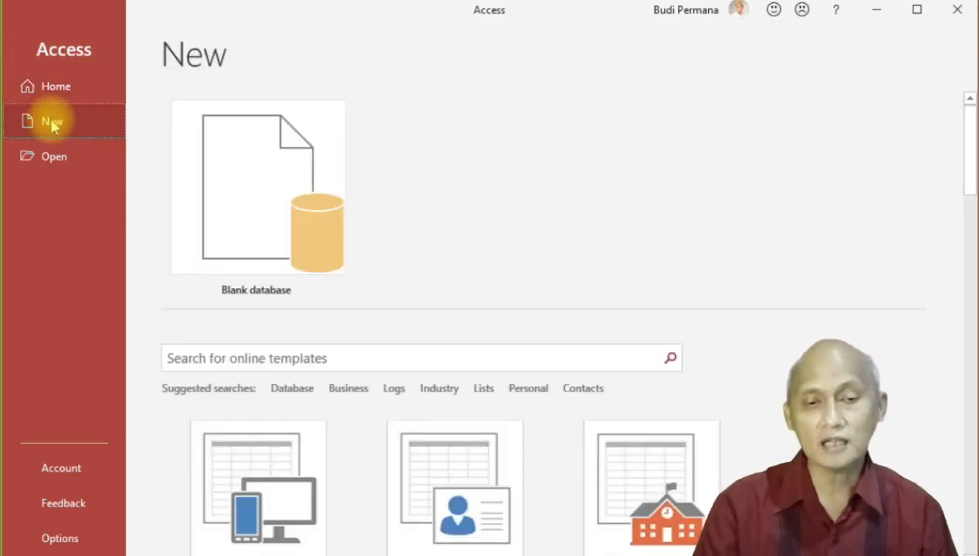
pyautogui.moveTo(970, 149); pyautogui.dragTo(954, 273)
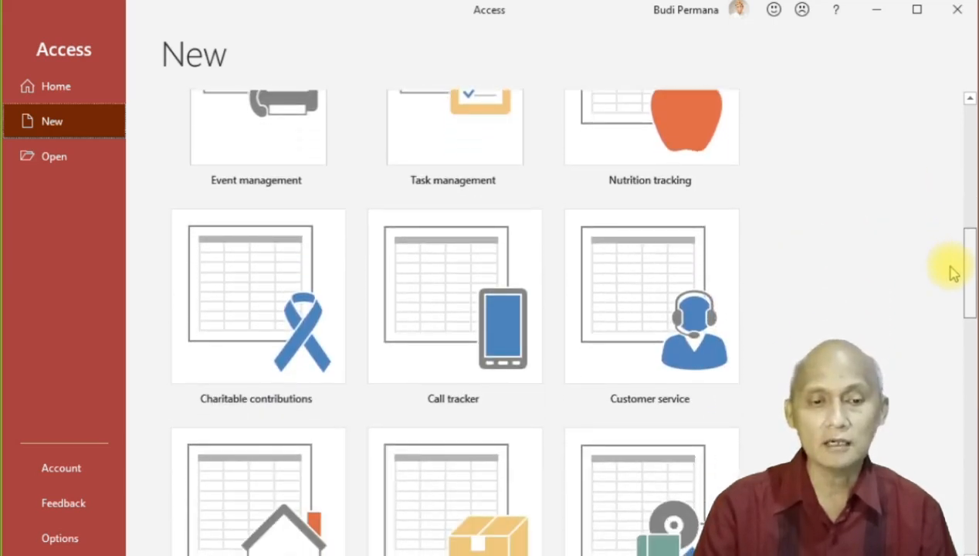
pyautogui.moveTo(954, 273); pyautogui.dragTo(957, 92)
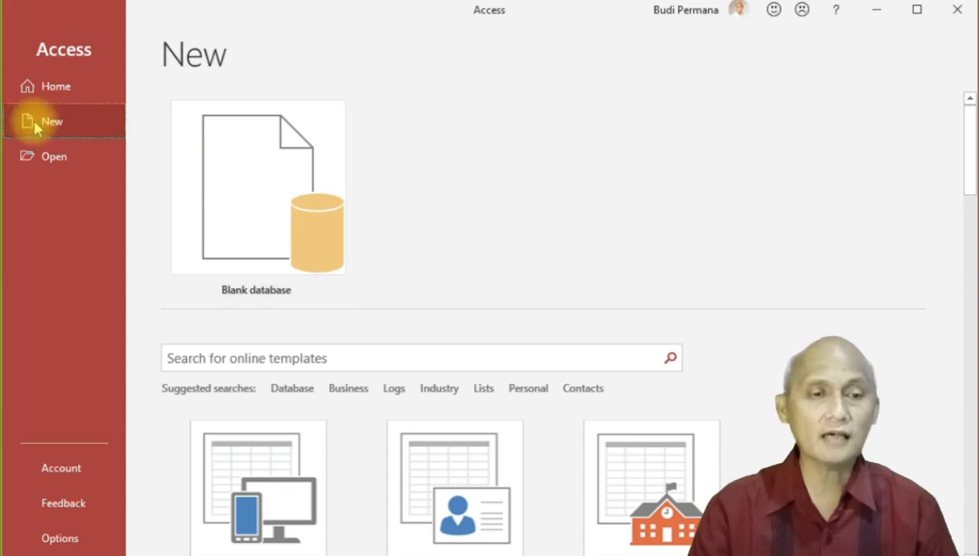
# Step: Show the Open page with OneDrive, This PC, Add a Place and Browse
pyautogui.click(37, 158)
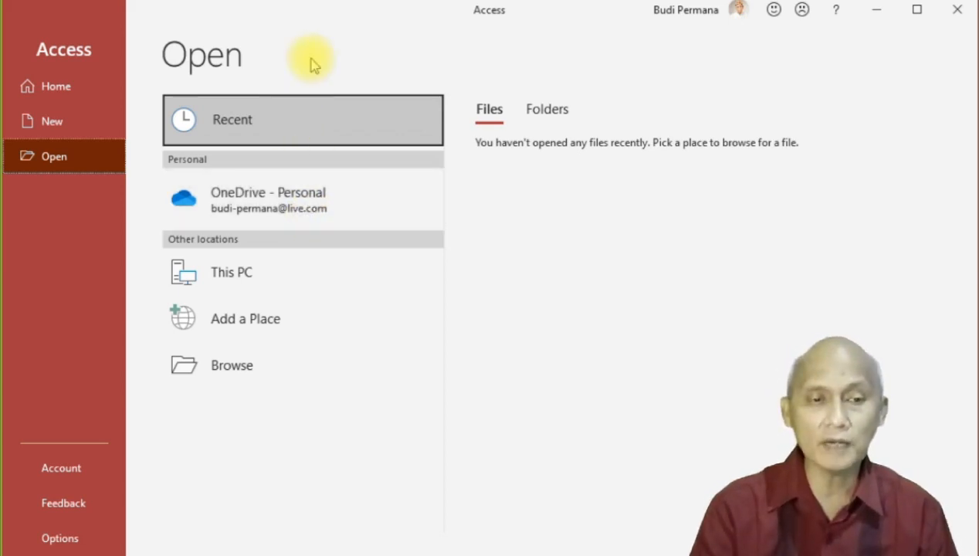
# Step: Go back to the New page with Blank database and the template thumbnails
pyautogui.click(73, 122)
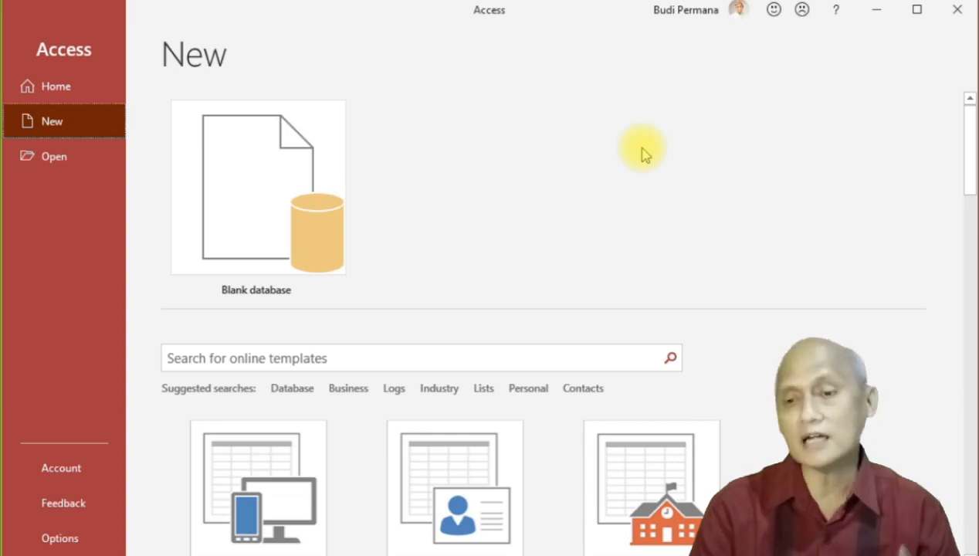
# Step: Open the Blank database dialog, which proposes Database1 in Documents
pyautogui.click(281, 232)
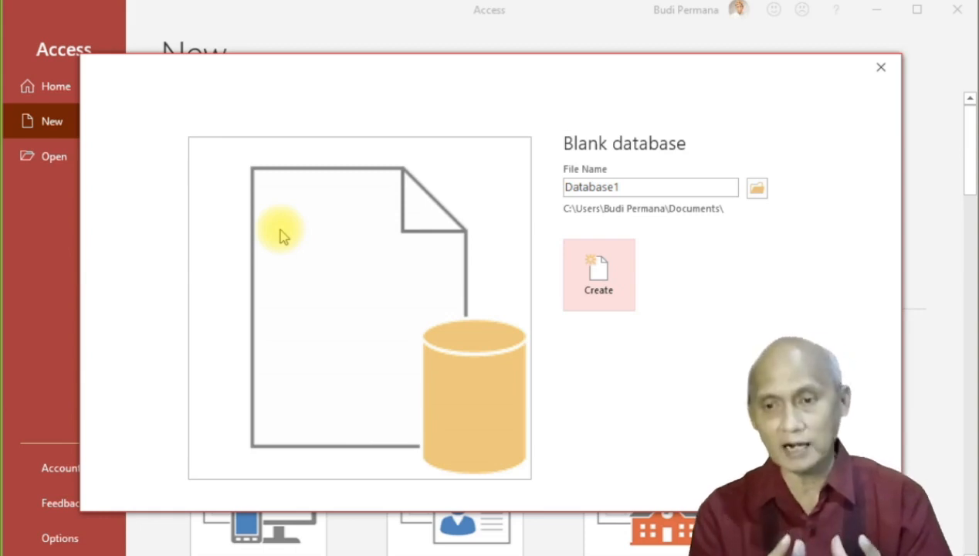
# Step: Replace the default file name Database1 with Handphone
pyautogui.doubleClick(647, 189)
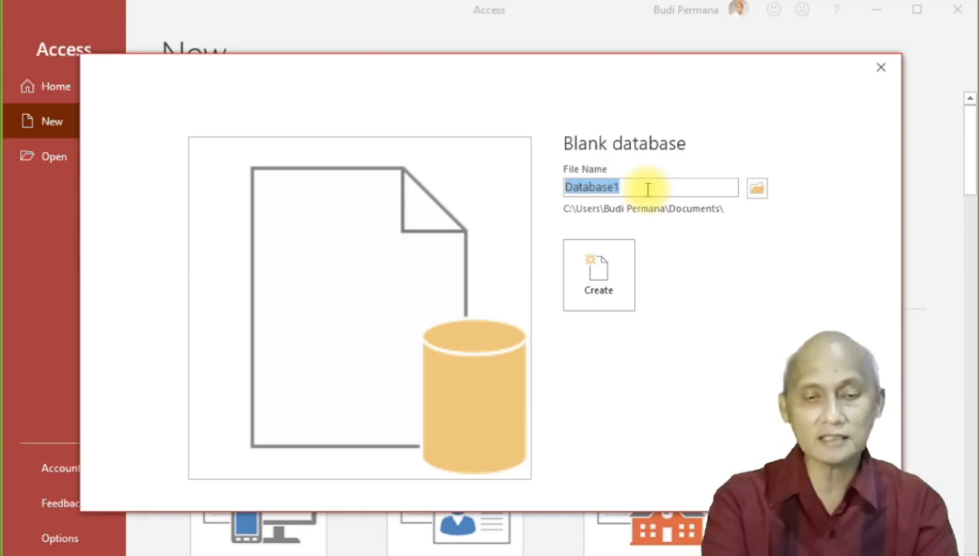
pyautogui.write('Hand')
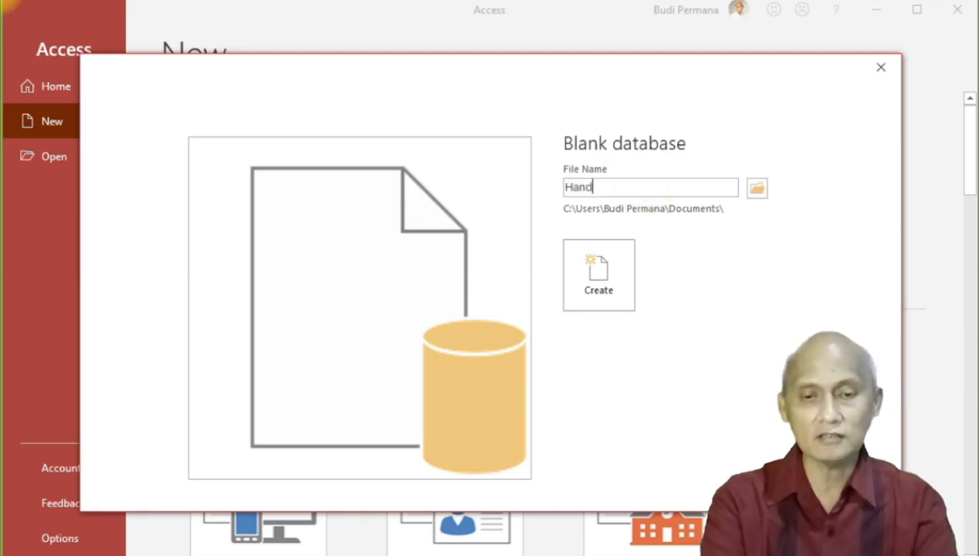
pyautogui.write('pho')
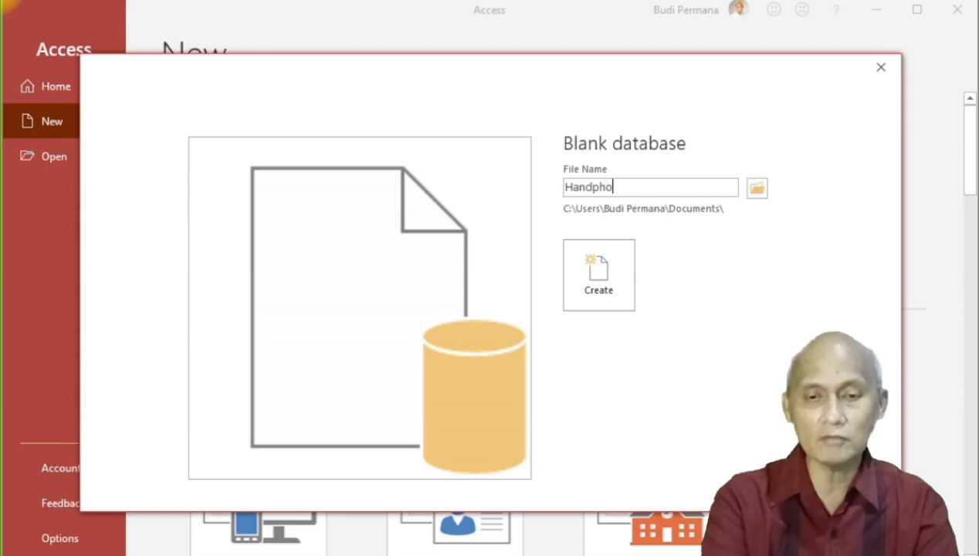
pyautogui.write('ne')
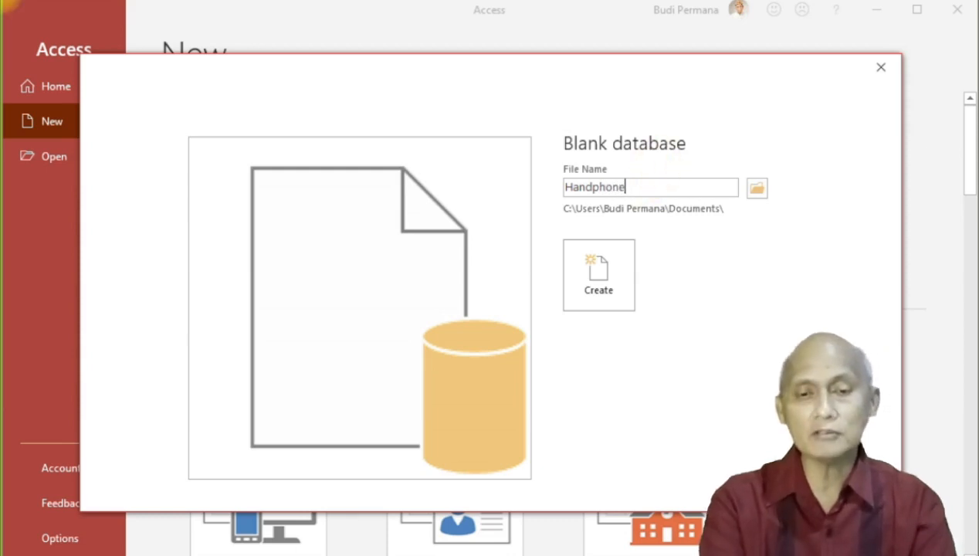
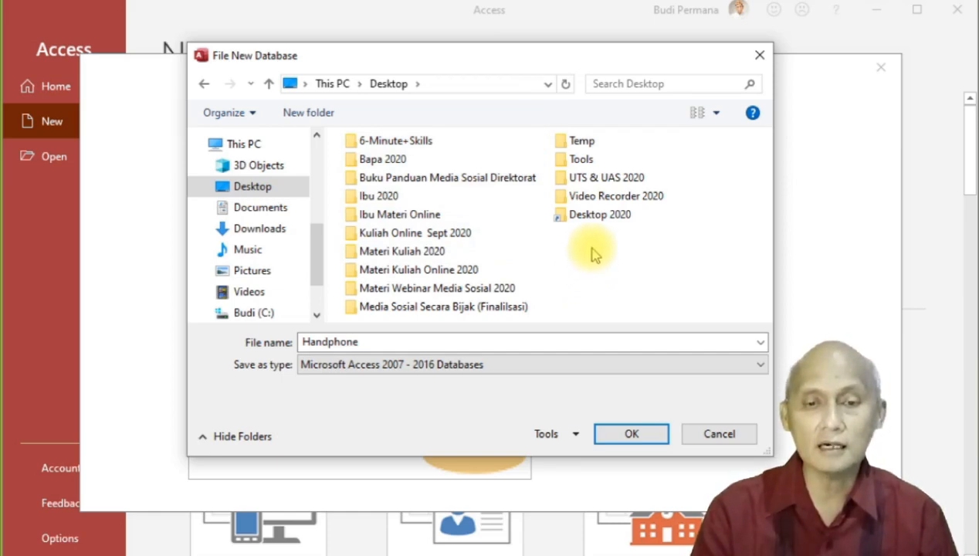
# Step: Save the Handphone database in the Desktop 2020 folder on drive E and create it
pyautogui.click(598, 221)
pyautogui.doubleClick(598, 220)
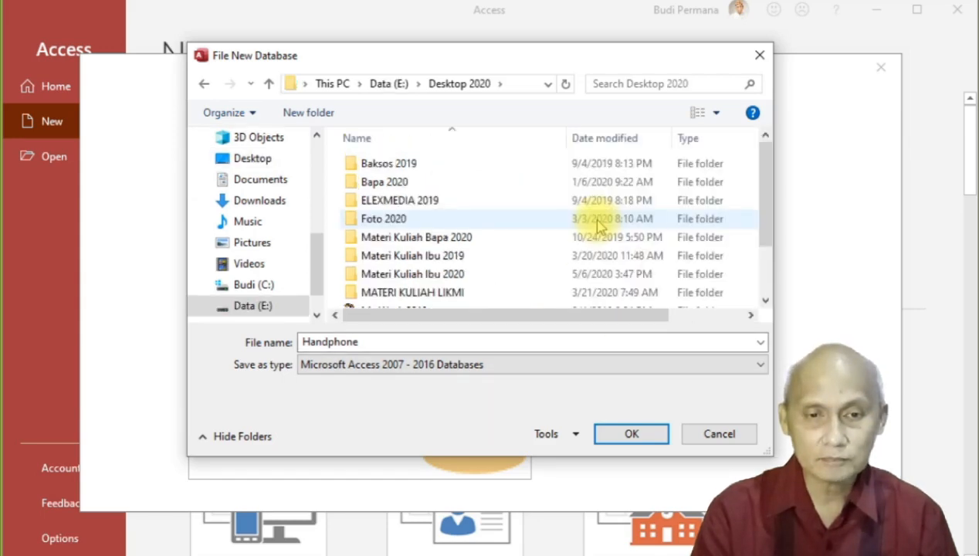
pyautogui.scroll(-2, 525, 236)
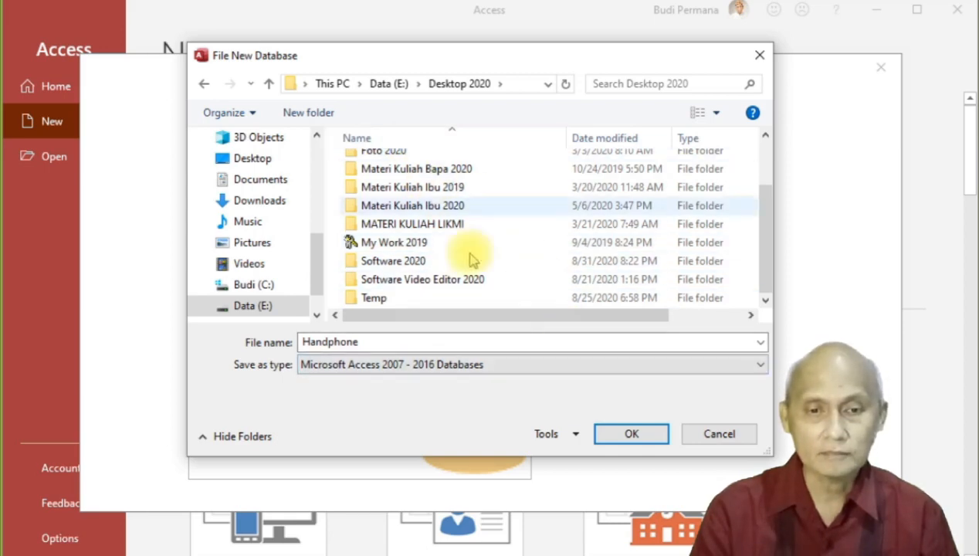
pyautogui.click(641, 434)
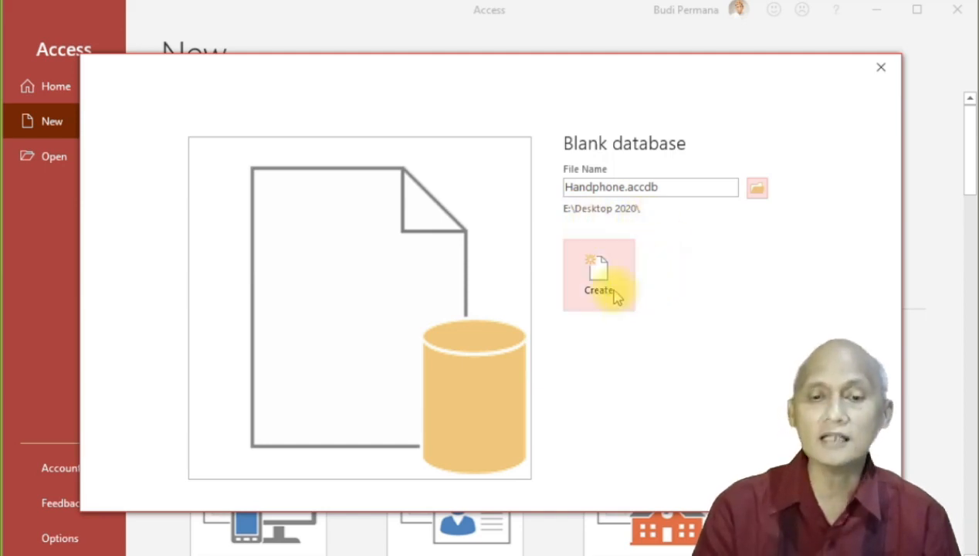
pyautogui.click(606, 285)
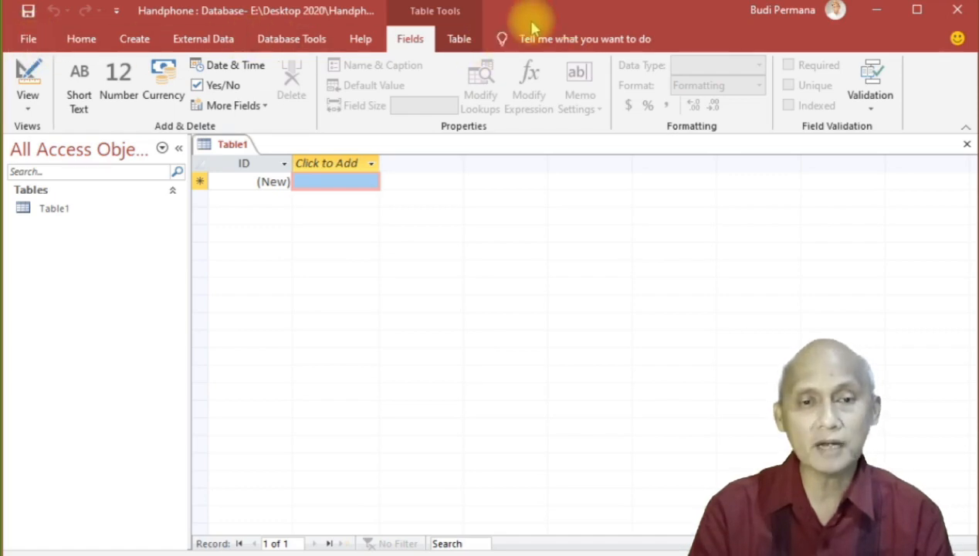
# Step: Browse the Home, Create, External Data, Database Tools, Help, Fields and Table ribbon tabs, ending on Create
pyautogui.click(81, 41)
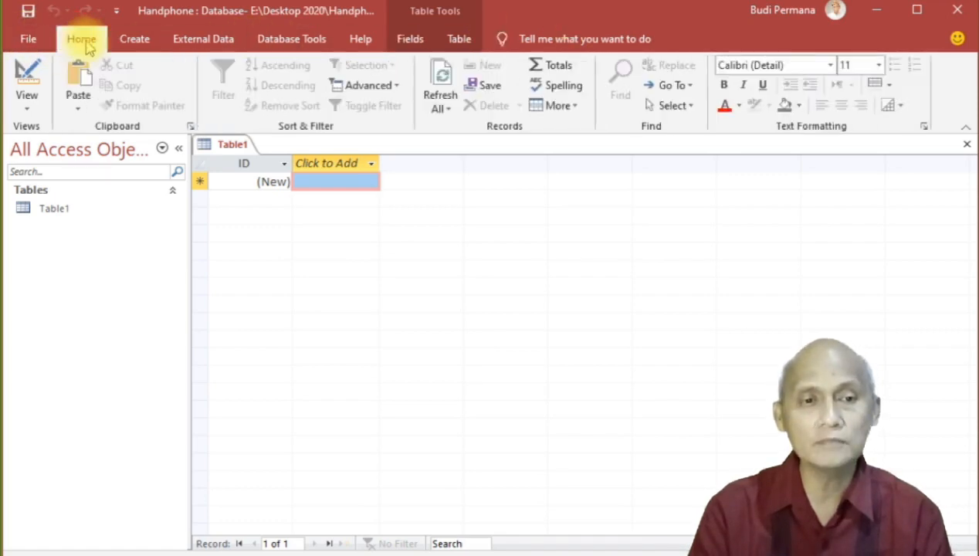
pyautogui.click(137, 44)
pyautogui.click(197, 43)
pyautogui.click(280, 39)
pyautogui.click(359, 39)
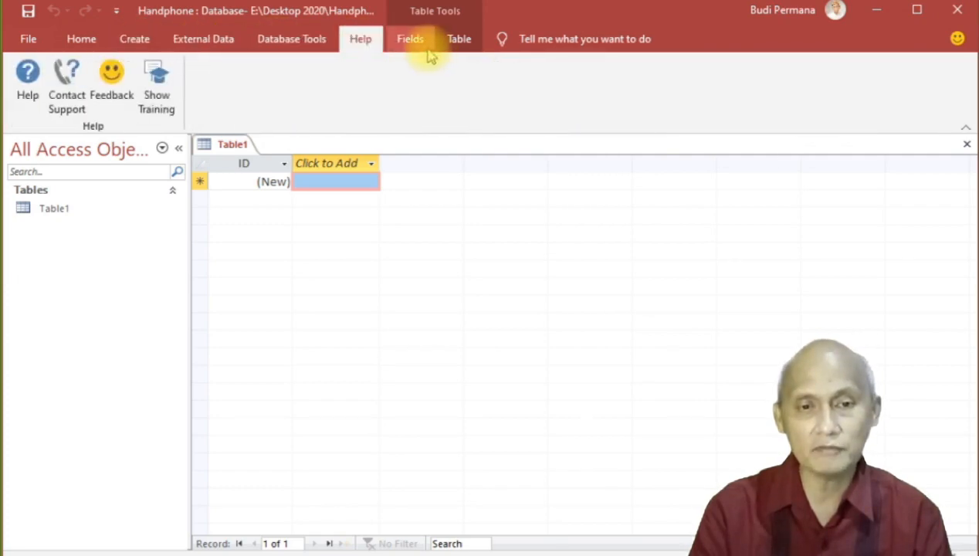
pyautogui.click(410, 39)
pyautogui.click(458, 42)
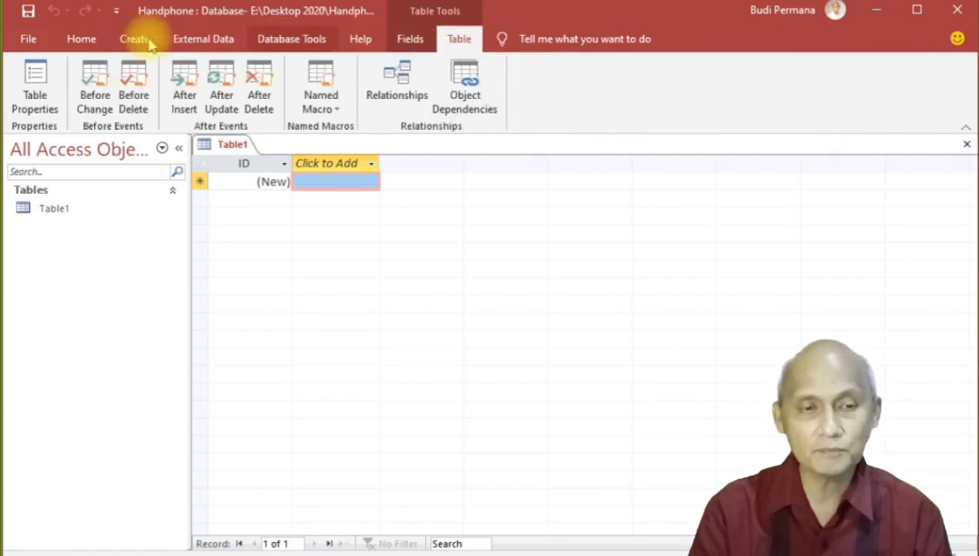
pyautogui.click(89, 40)
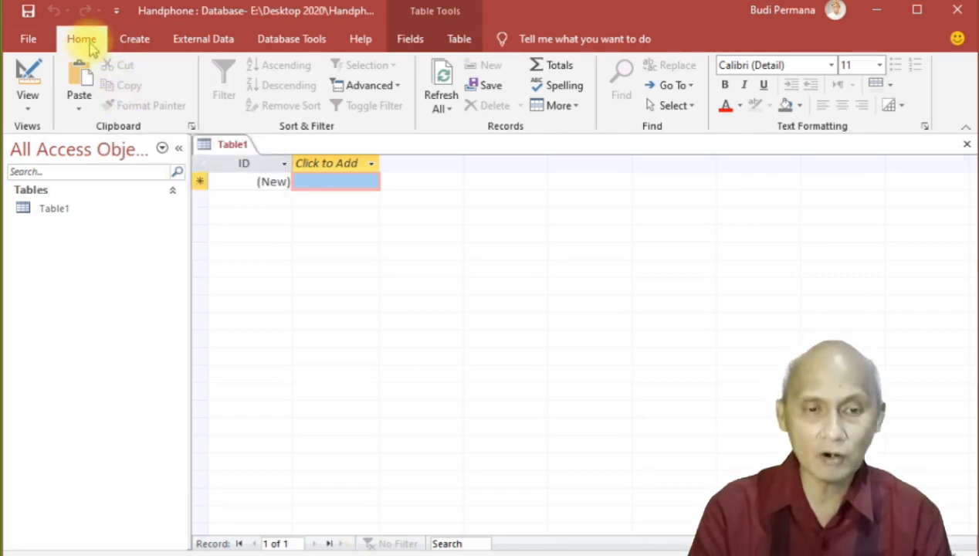
pyautogui.click(135, 42)
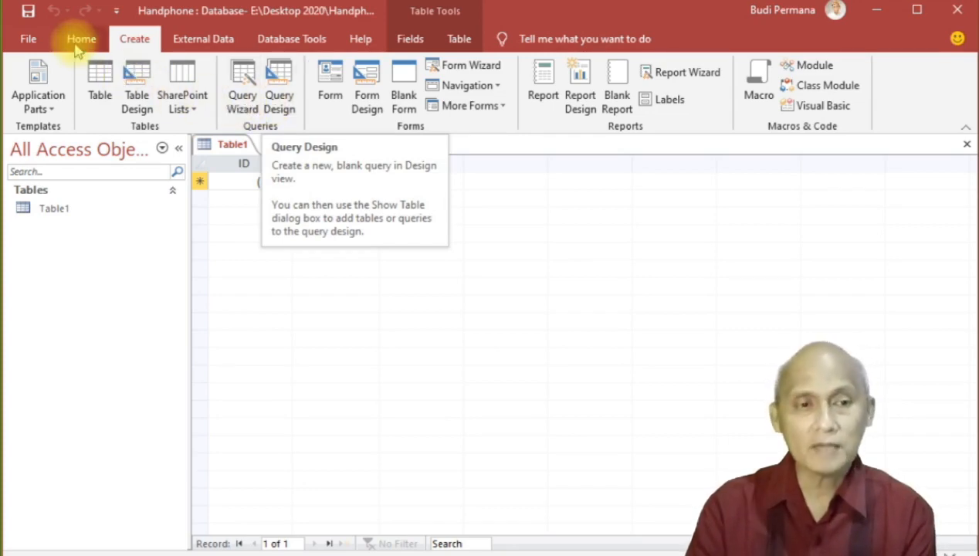
# Step: Switch the ribbon back to the Home tab for the empty Table1
pyautogui.click(78, 44)
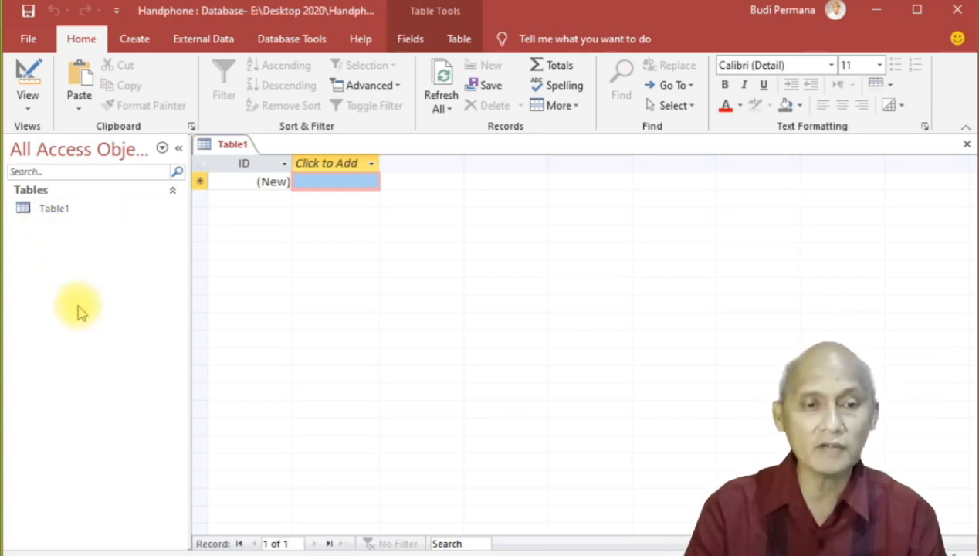
pyautogui.click(179, 148)
pyautogui.click(14, 144)
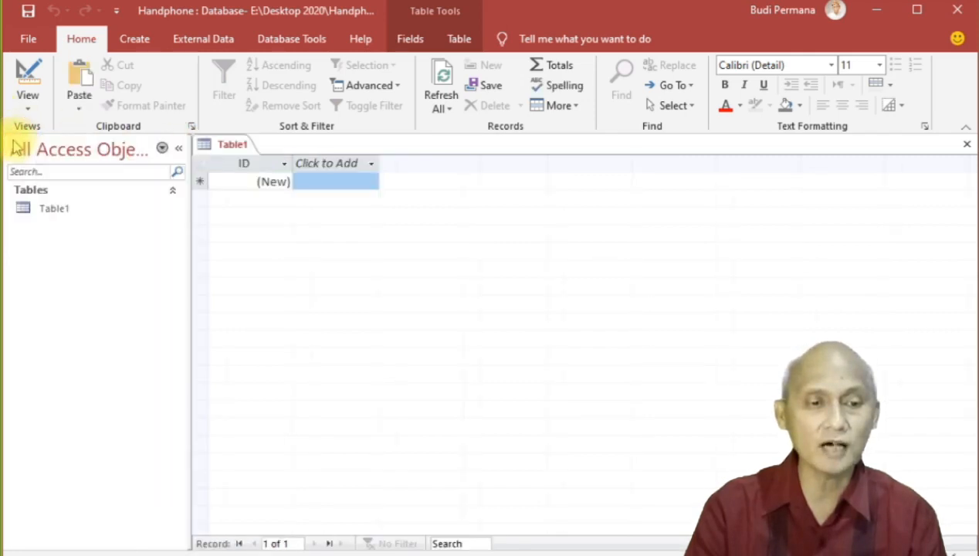
pyautogui.click(178, 147)
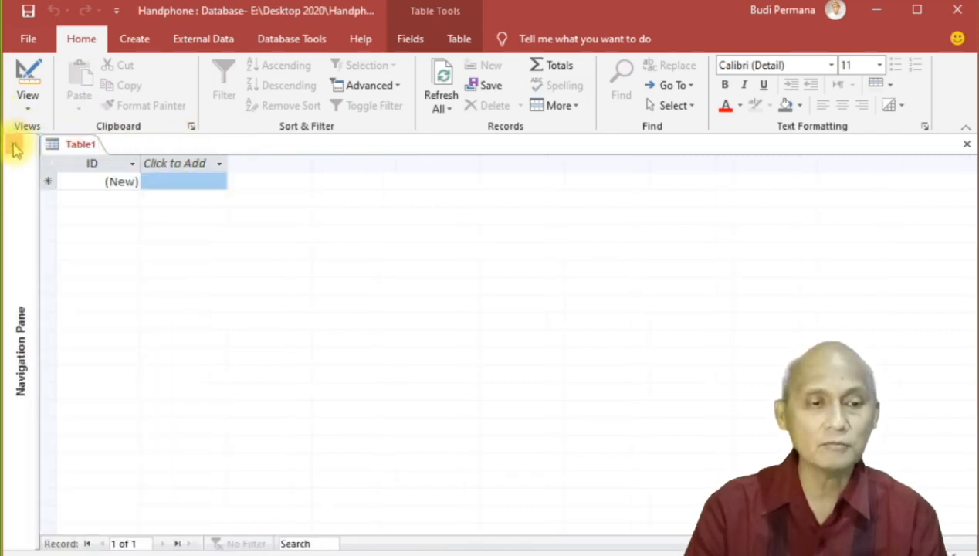
pyautogui.click(13, 142)
pyautogui.click(179, 147)
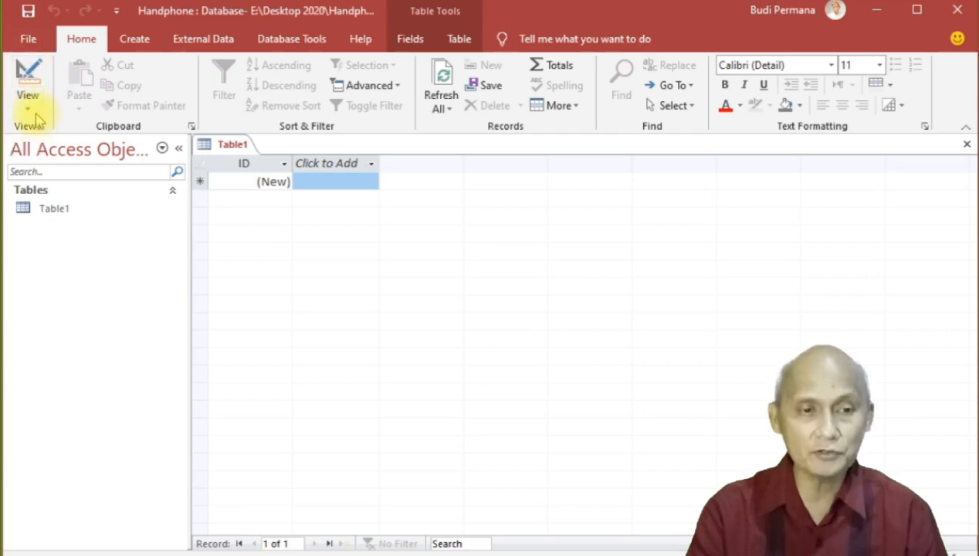
# Step: Switch Table1 to Design View, bringing up the save prompt
pyautogui.click(28, 108)
pyautogui.click(61, 176)
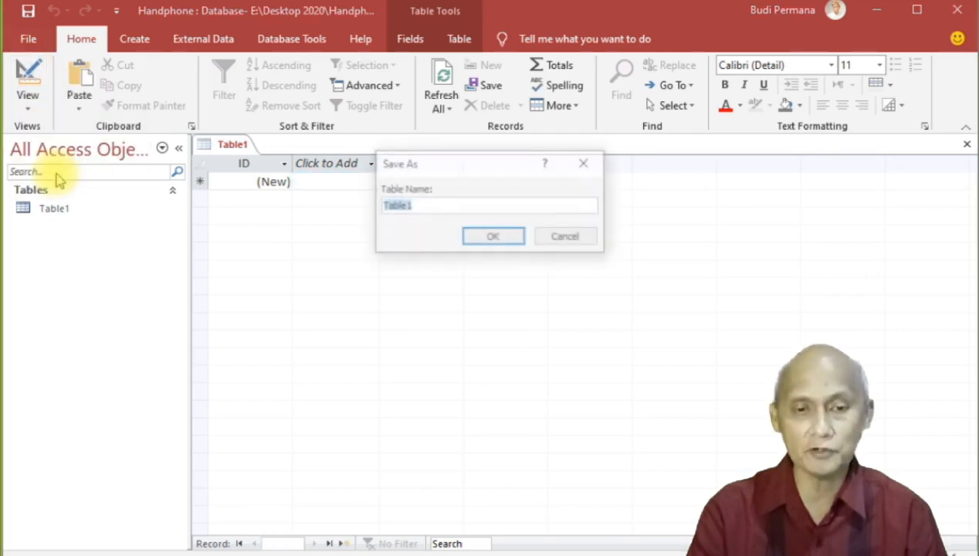
pyautogui.moveTo(446, 172); pyautogui.dragTo(433, 250)
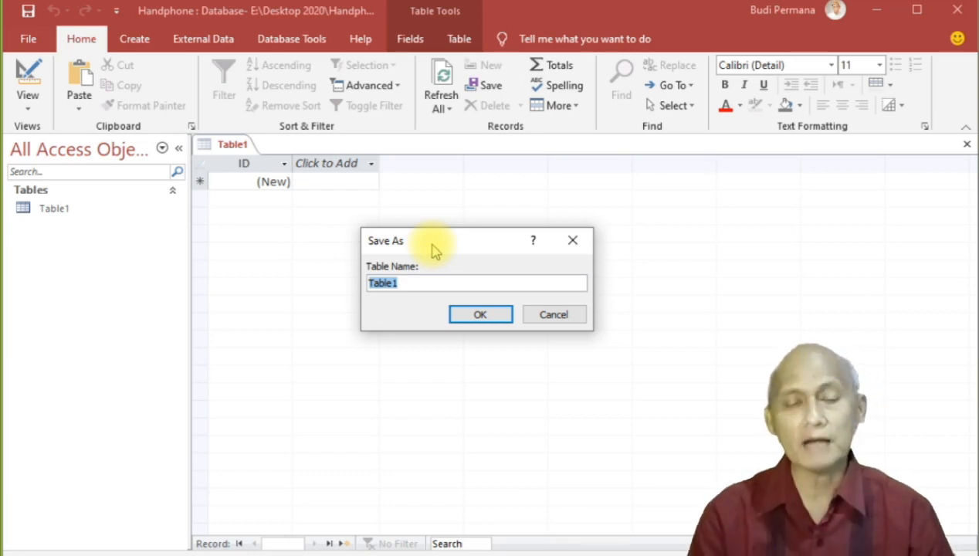
# Step: Enter DataPelanggan as the table name, with no space between the words
pyautogui.write('Dat')
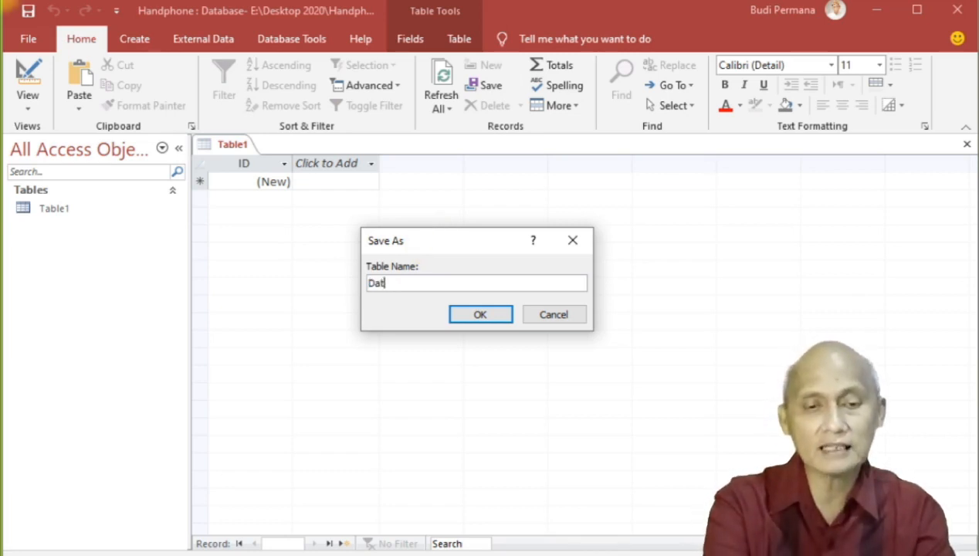
pyautogui.write('a Pelanggan')
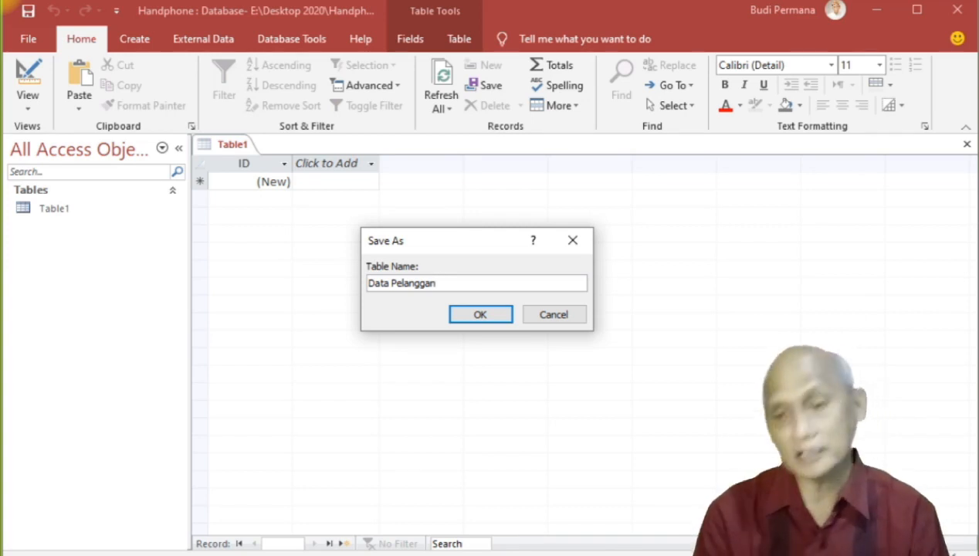
pyautogui.hotkey('ctrl', 'Left')
pyautogui.hotkey('ctrl', 'Left')
pyautogui.hotkey('ctrl', 'Right')
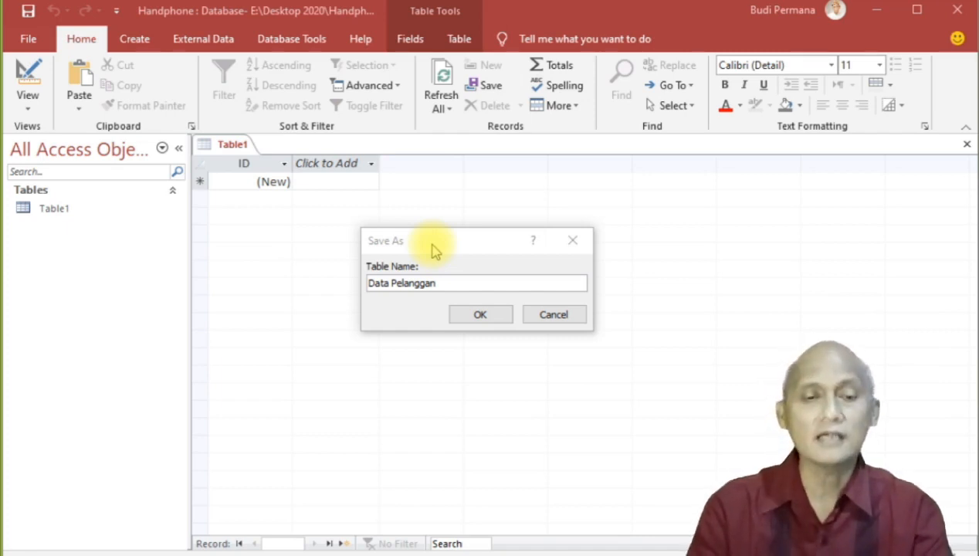
pyautogui.click(393, 284)
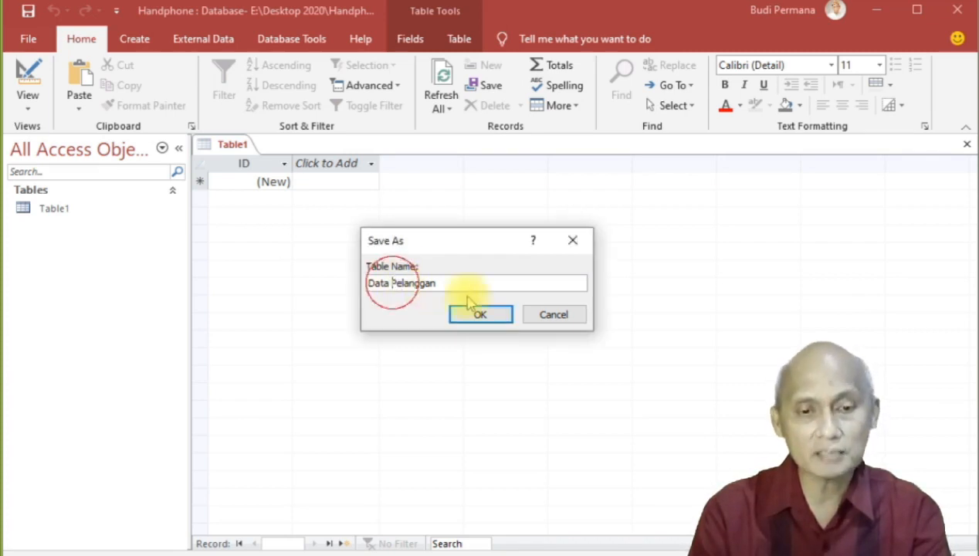
pyautogui.press('BackSpace')
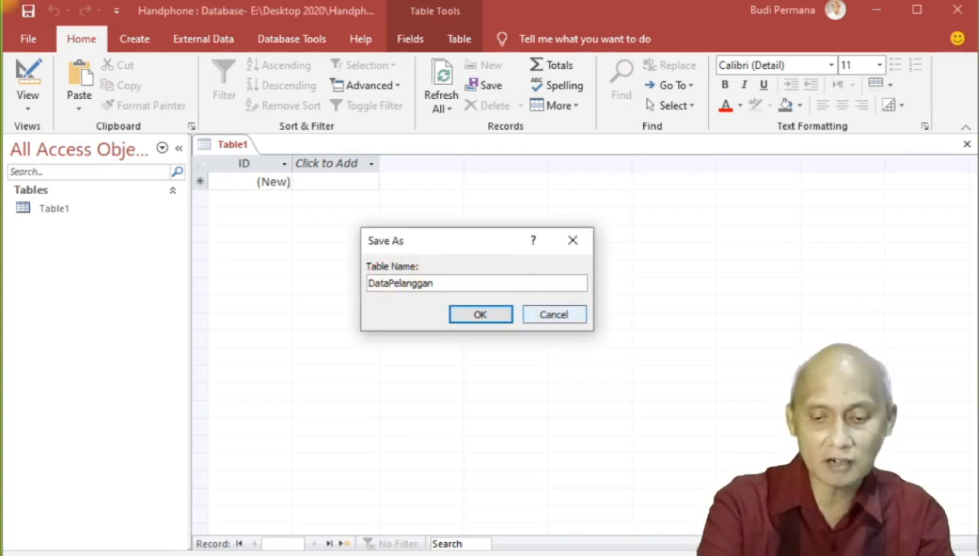
pyautogui.write('_')
pyautogui.press('BackSpace')
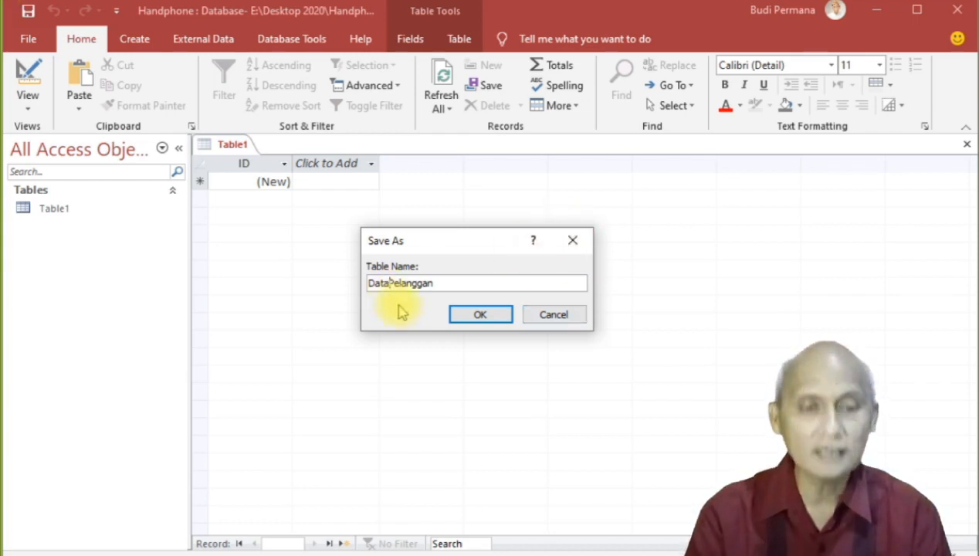
# Step: Save the table as DataPelanggan and rename its ID field to KodePelanggan
pyautogui.click(482, 313)
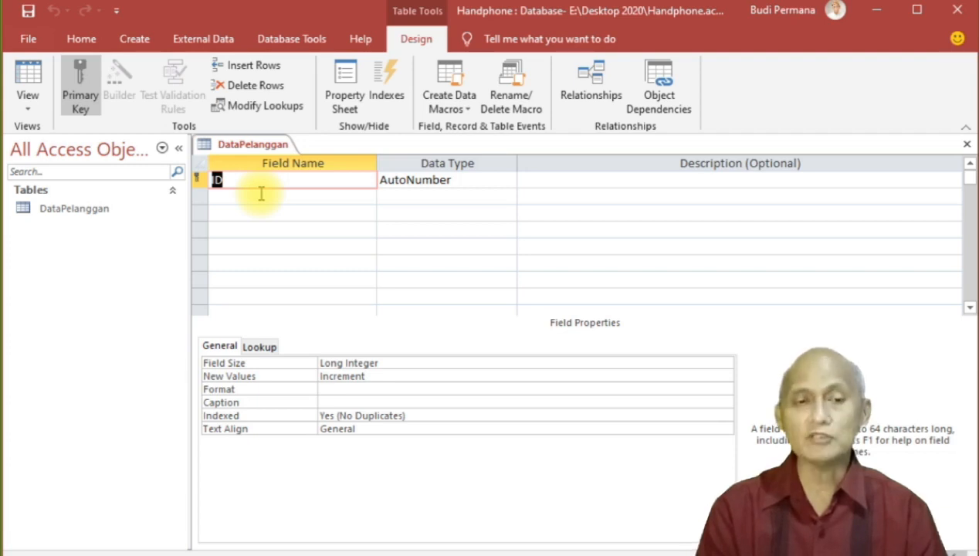
pyautogui.write('KOde')
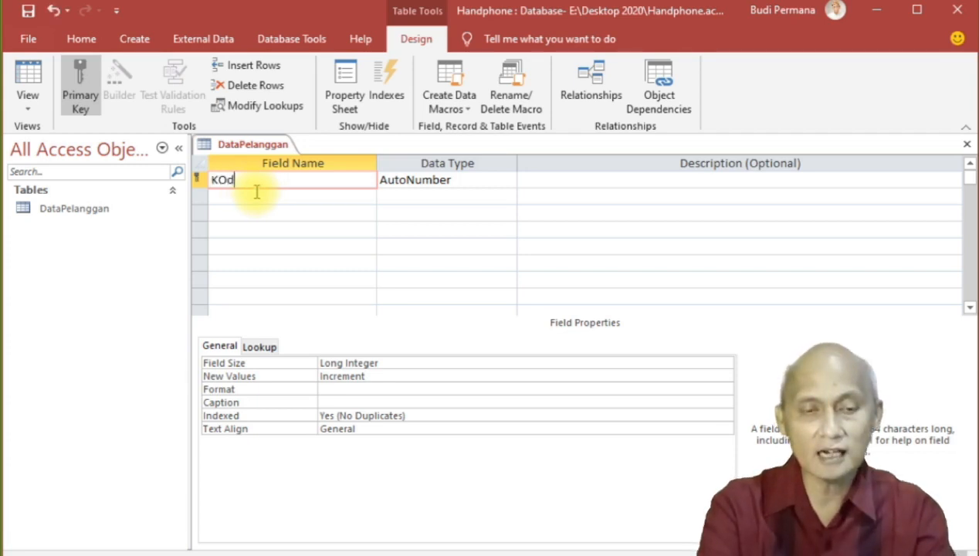
pyautogui.press('BackSpace')
pyautogui.press('BackSpace')
pyautogui.press('BackSpace')
pyautogui.press('BackSpace')
pyautogui.write('KODE')
pyautogui.press('BackSpace')
pyautogui.press('BackSpace')
pyautogui.press('BackSpace')
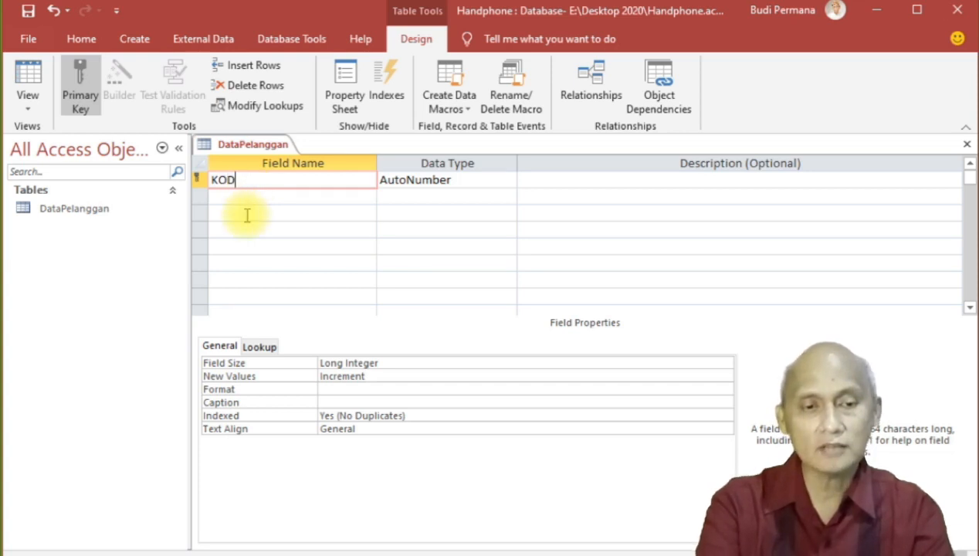
pyautogui.write('Ode')
pyautogui.press('BackSpace')
pyautogui.press('BackSpace')
pyautogui.press('BackSpace')
pyautogui.write('ODE')
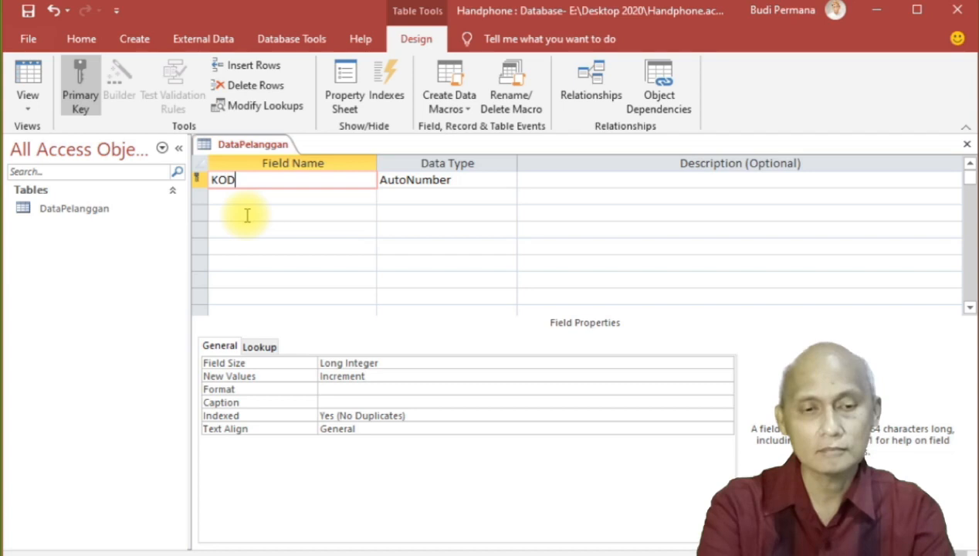
pyautogui.press('BackSpace')
pyautogui.press('BackSpace')
pyautogui.press('BackSpace')
pyautogui.write('ode')
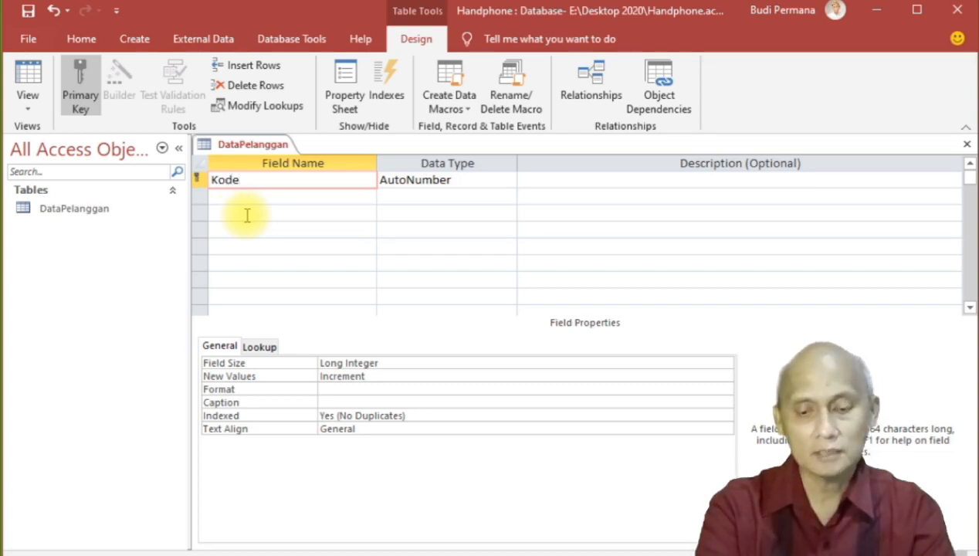
pyautogui.write('Pelanggan')
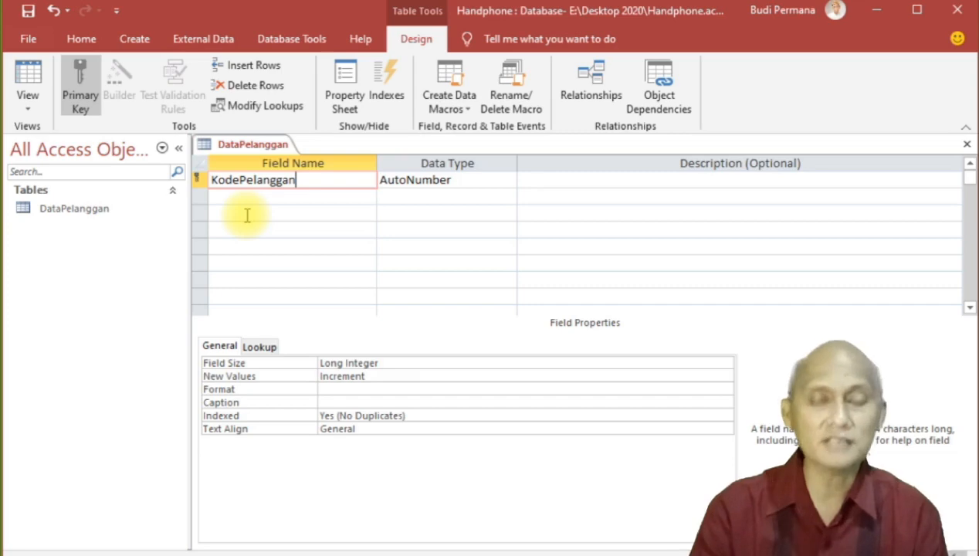
pyautogui.click(492, 180)
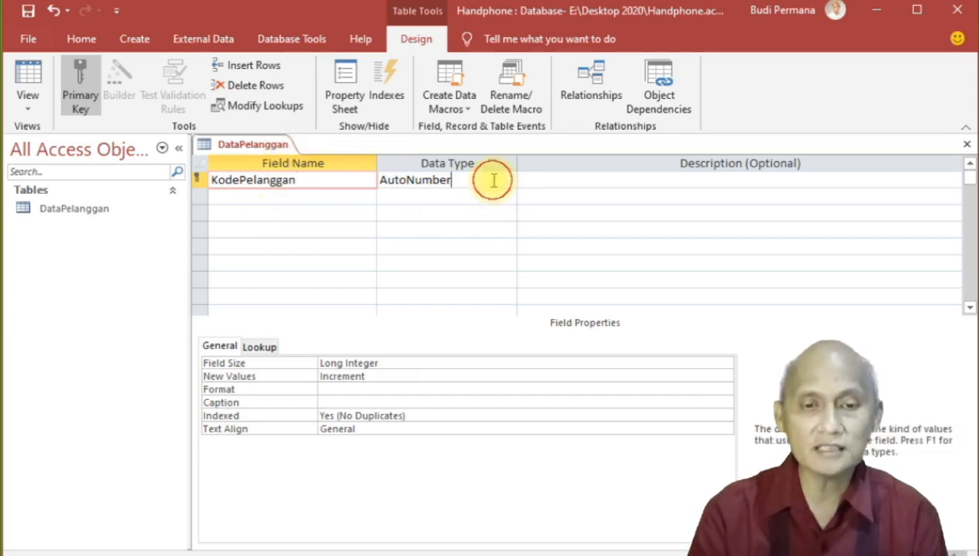
# Step: Open the data type dropdown for the KodePelanggan field
pyautogui.click(509, 180)
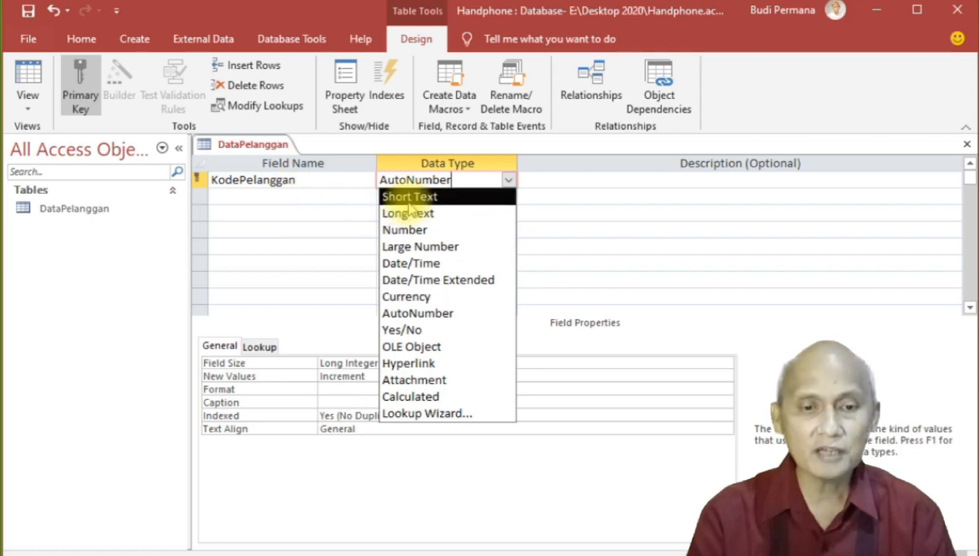
pyautogui.click(410, 197)
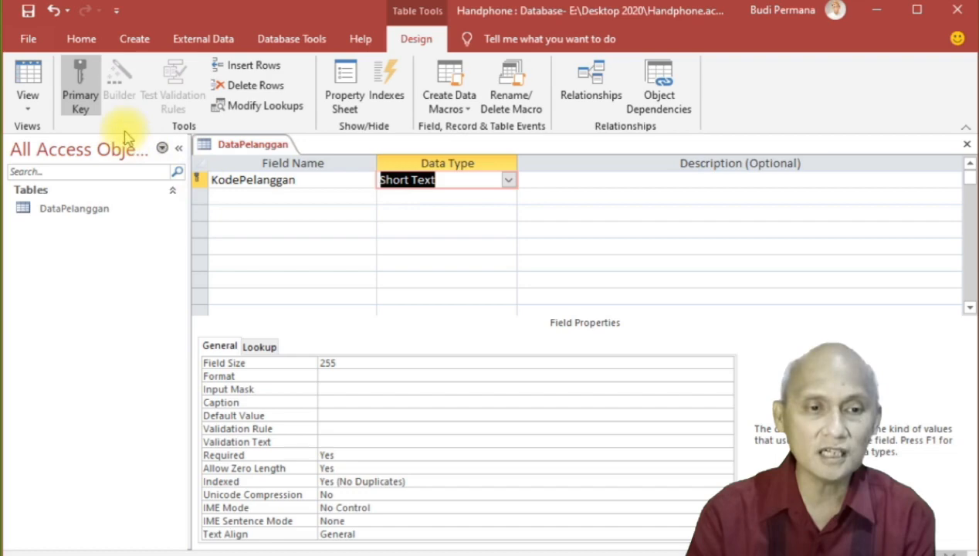
pyautogui.click(83, 92)
pyautogui.click(82, 92)
pyautogui.click(83, 93)
pyautogui.click(82, 93)
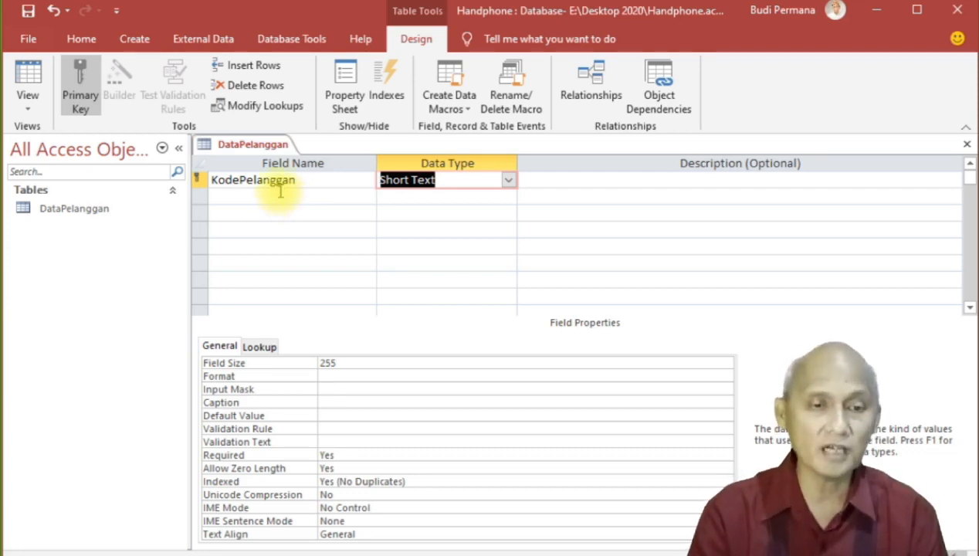
# Step: Change KodePelanggan's field size from 255 to 10
pyautogui.click(81, 81)
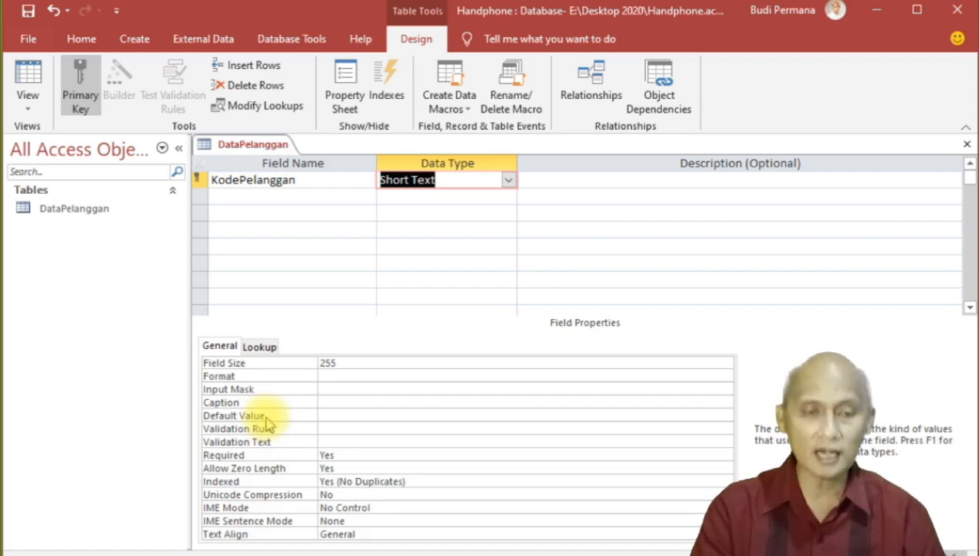
pyautogui.click(351, 363)
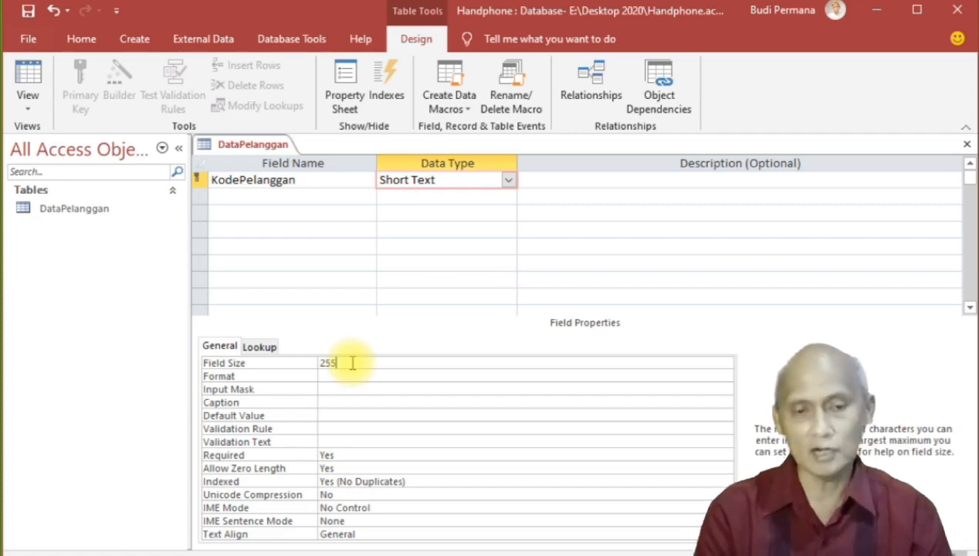
pyautogui.press('BackSpace')
pyautogui.press('BackSpace')
pyautogui.press('BackSpace')
pyautogui.write('10')
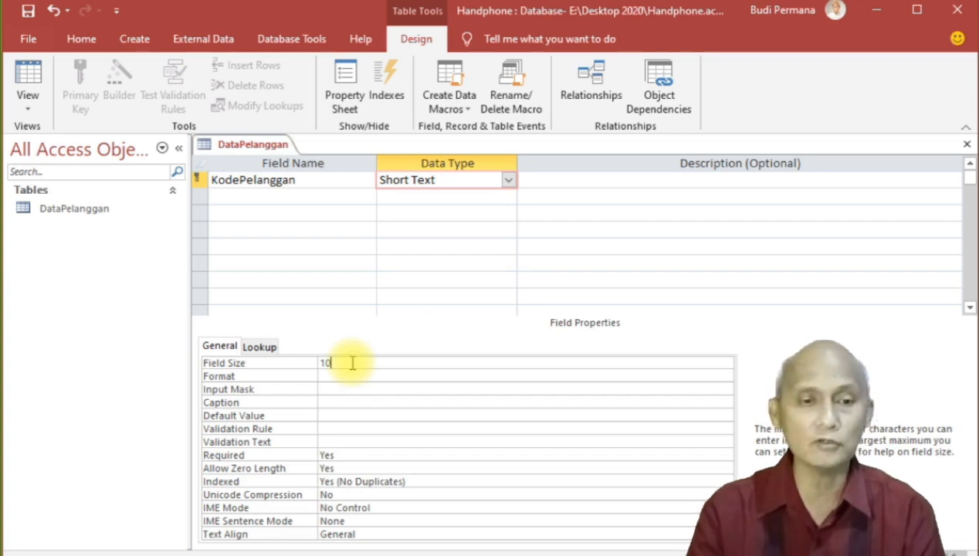
# Step: Add Short Text fields NamaPelanggan, Alamat, Kota, KodePos and Telepon below KodePelanggan
pyautogui.click(253, 196)
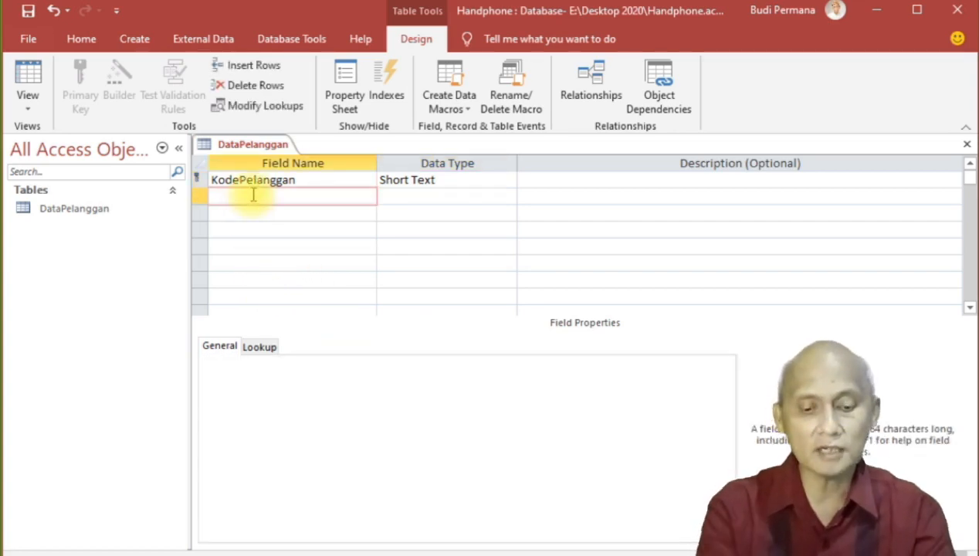
pyautogui.write('Nama')
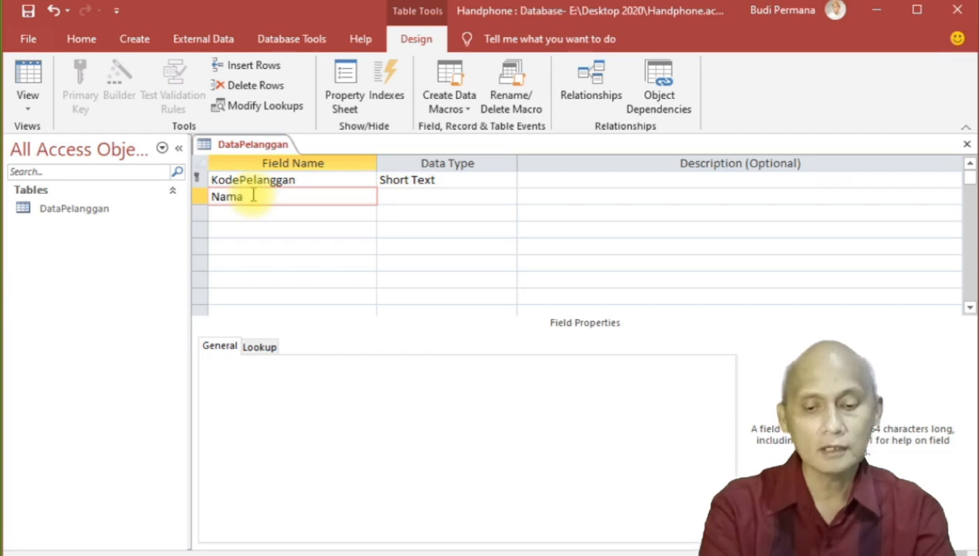
pyautogui.write('Pelanggan')
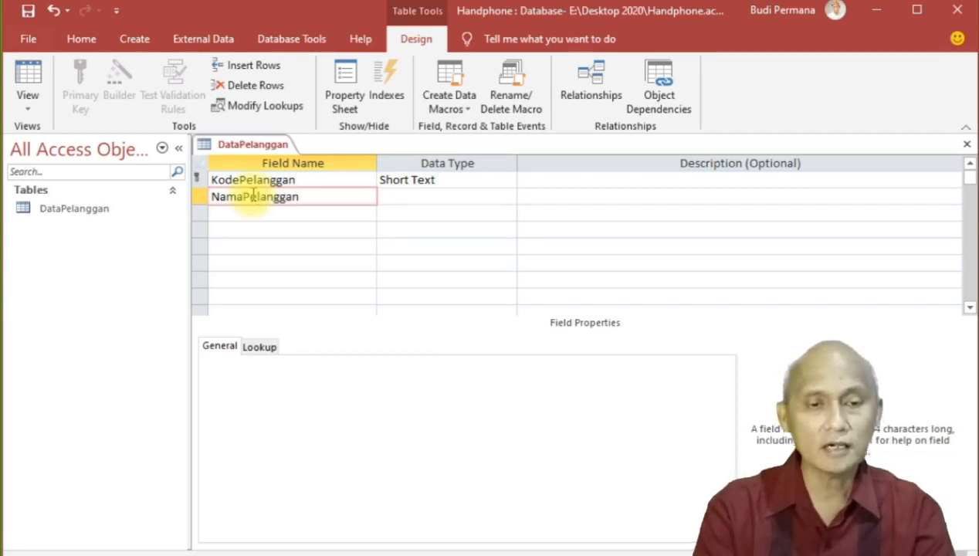
pyautogui.press('Down')
pyautogui.write('Alamat')
pyautogui.press('Down')
pyautogui.write('Kota')
pyautogui.press('Down')
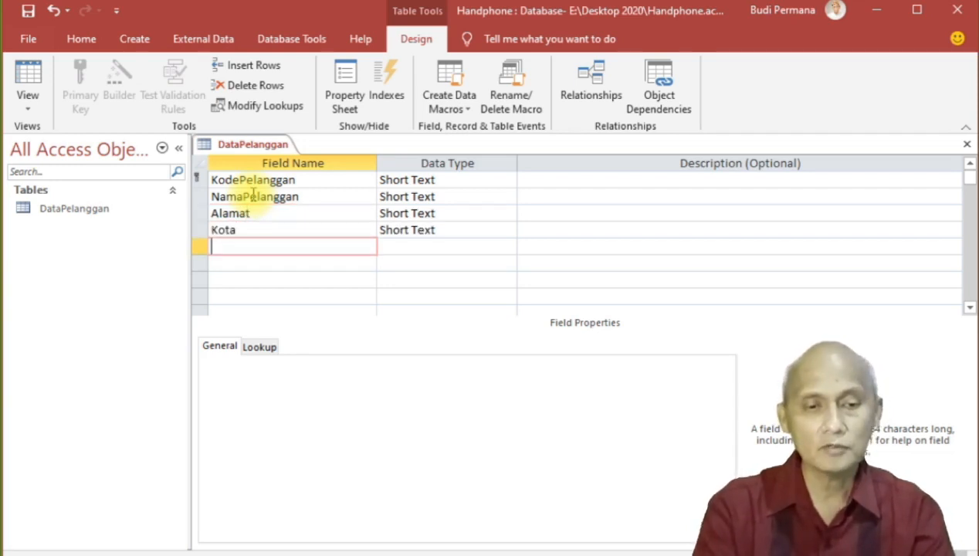
pyautogui.write('KodePos')
pyautogui.press('Down')
pyautogui.write('Telepon')
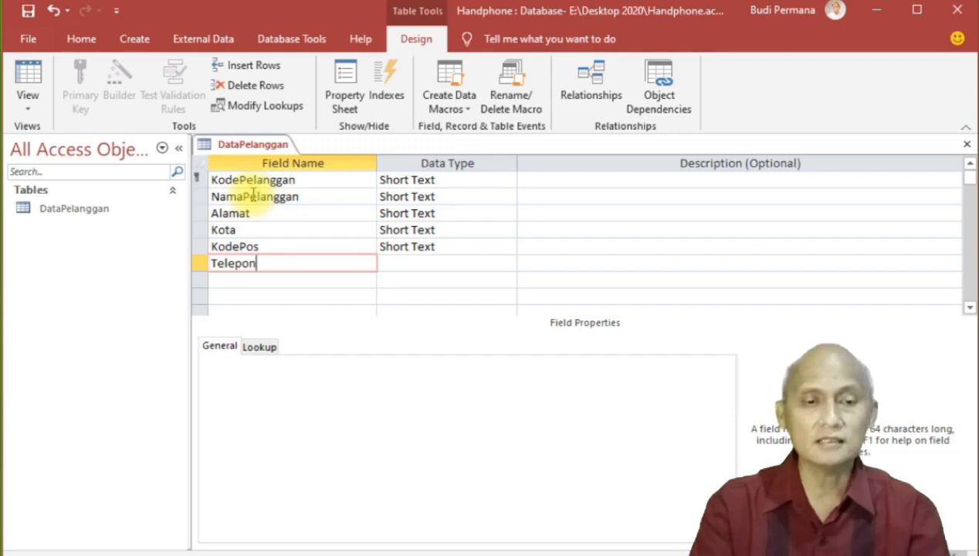
pyautogui.press('Tab')
pyautogui.press('Up')
pyautogui.press('Up')
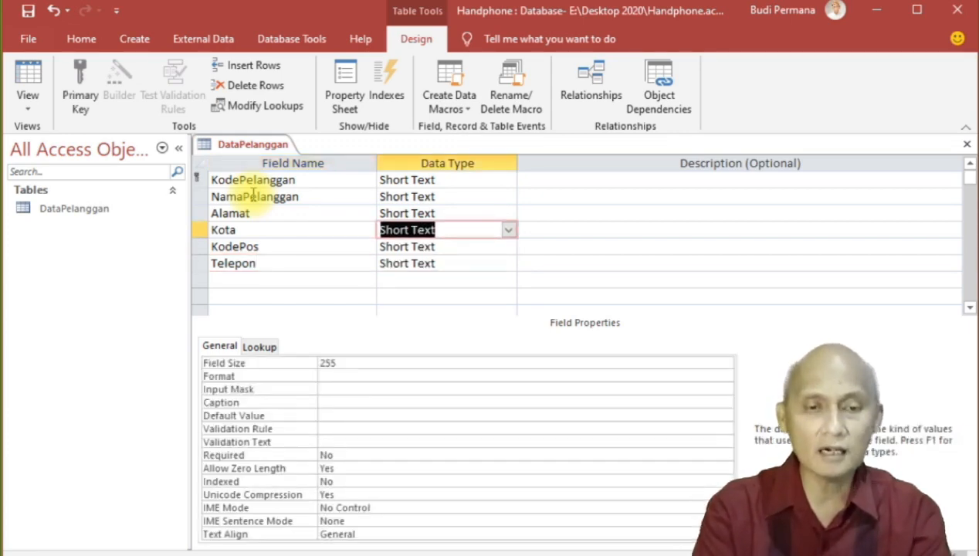
pyautogui.press('Up')
pyautogui.press('Up')
pyautogui.press('Up')
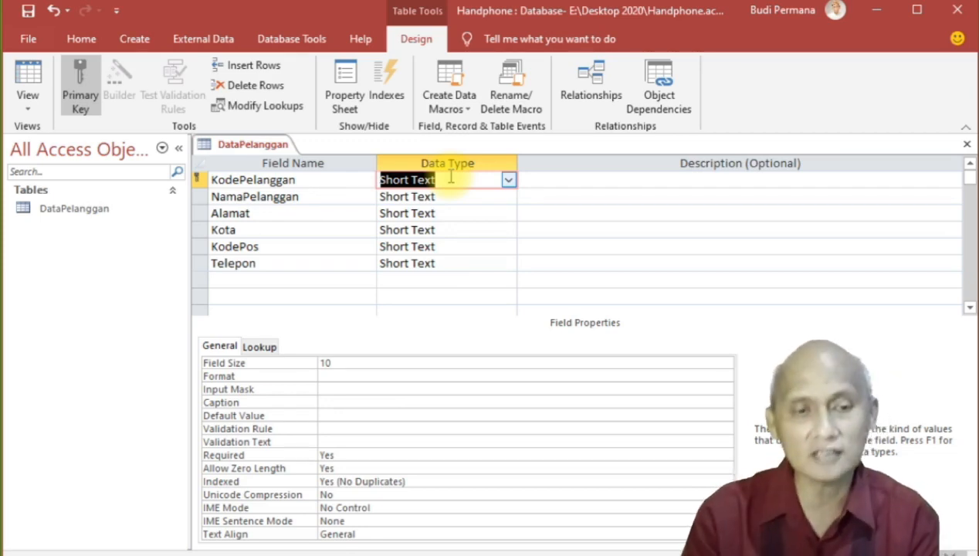
# Step: Set NamaPelanggan's field size to 50 and Alamat's to 100
pyautogui.click(460, 212)
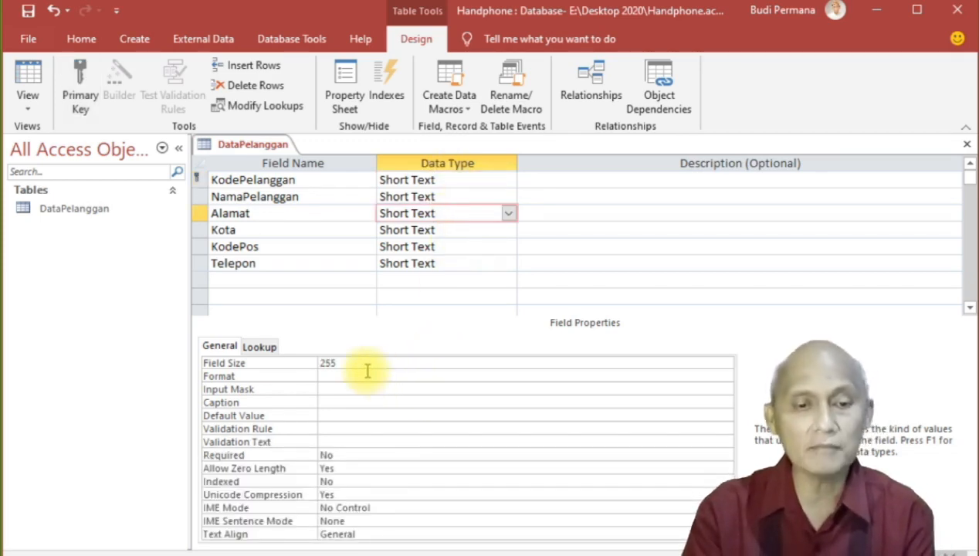
pyautogui.moveTo(360, 364); pyautogui.dragTo(292, 348)
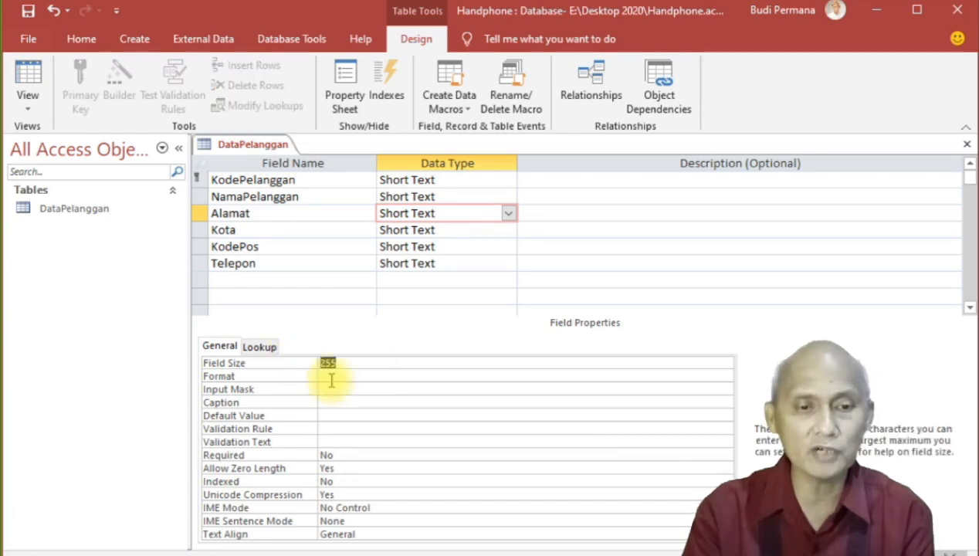
pyautogui.click(452, 196)
pyautogui.moveTo(349, 361); pyautogui.dragTo(301, 356)
pyautogui.write('50')
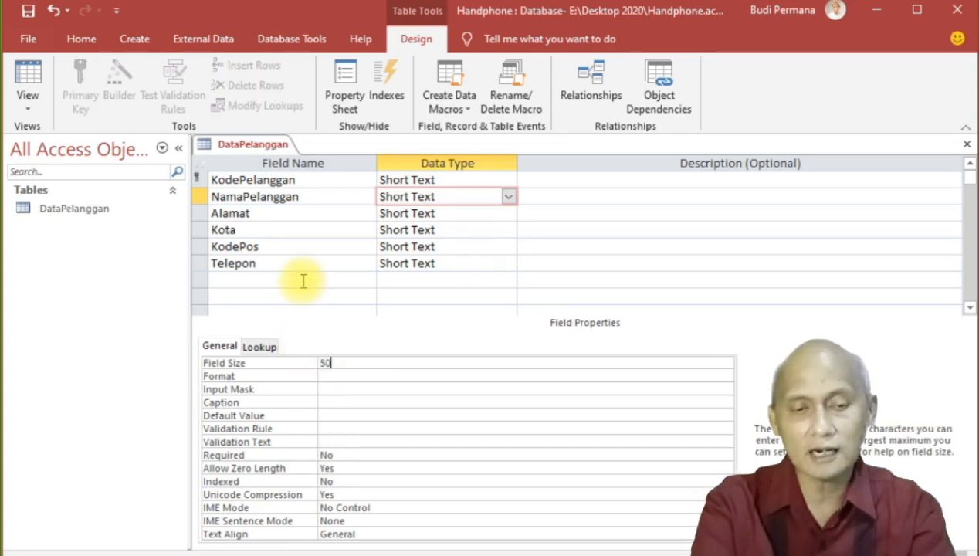
pyautogui.click(418, 213)
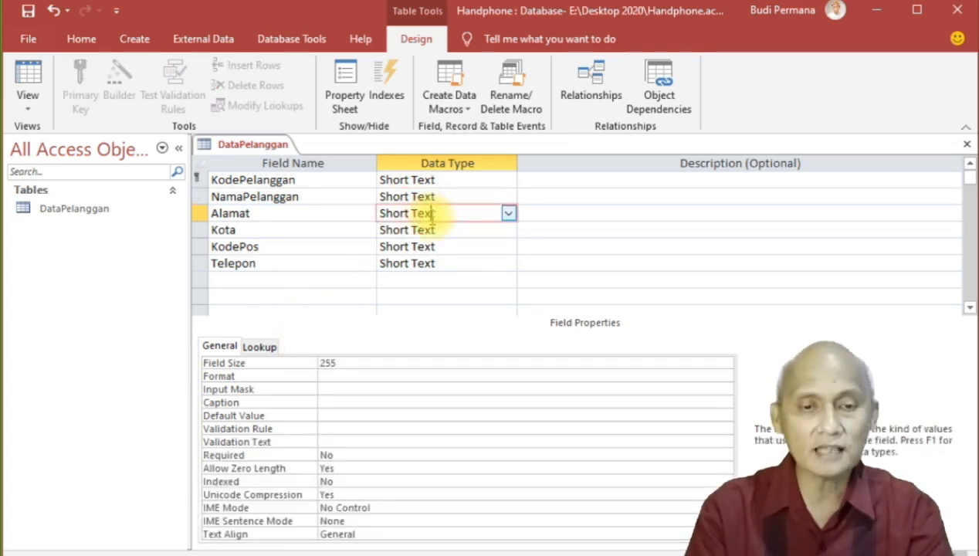
pyautogui.moveTo(349, 362); pyautogui.dragTo(279, 360)
pyautogui.write('100')
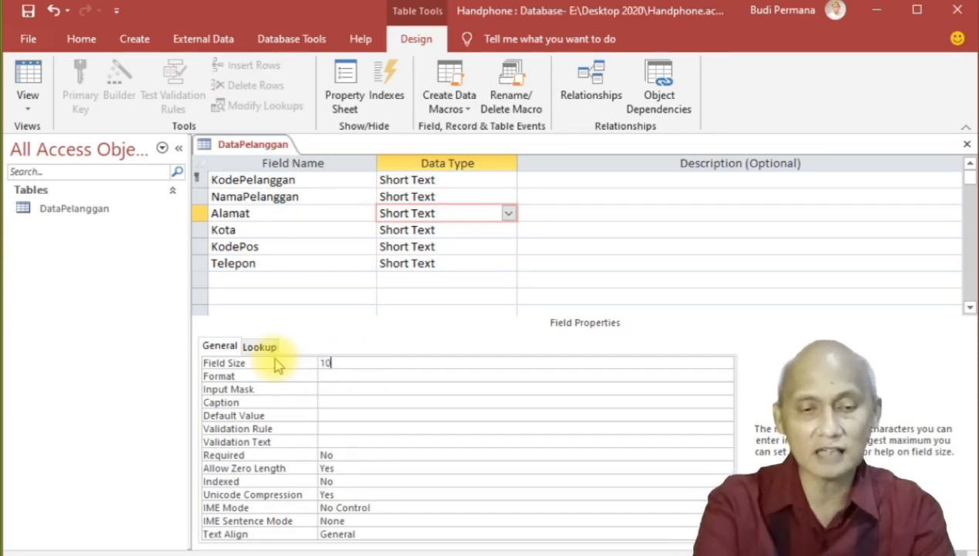
# Step: Set Kota's field size to 50
pyautogui.click(437, 229)
pyautogui.moveTo(349, 366); pyautogui.dragTo(272, 360)
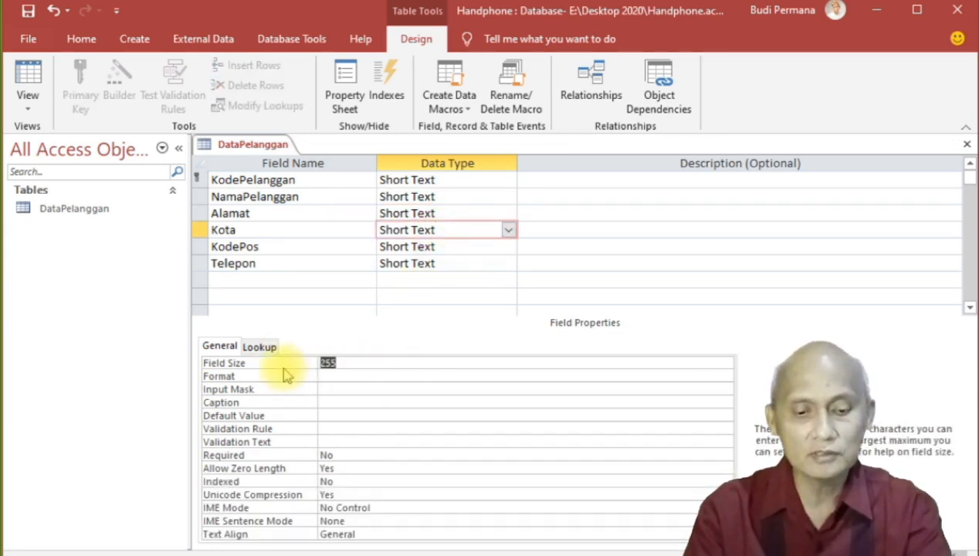
pyautogui.write('5')
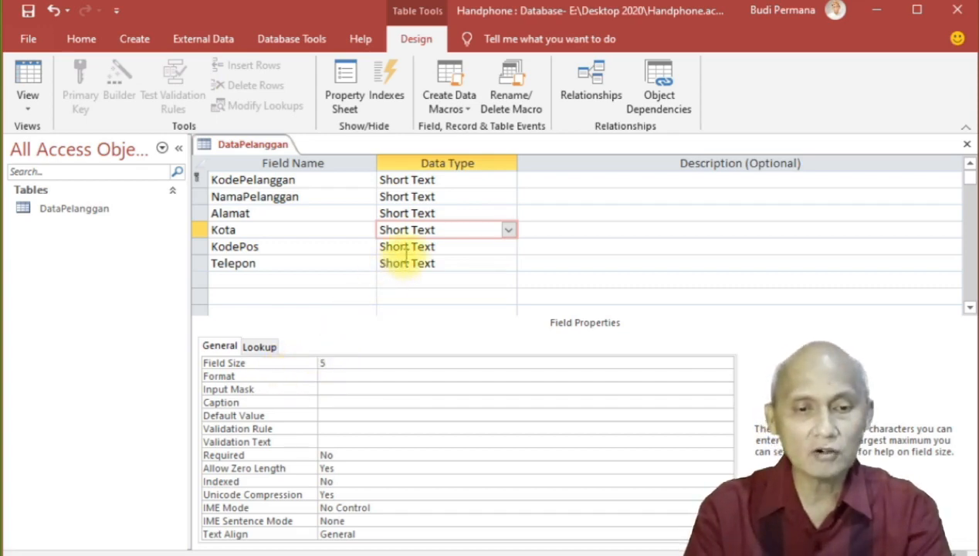
pyautogui.click(405, 246)
pyautogui.click(428, 229)
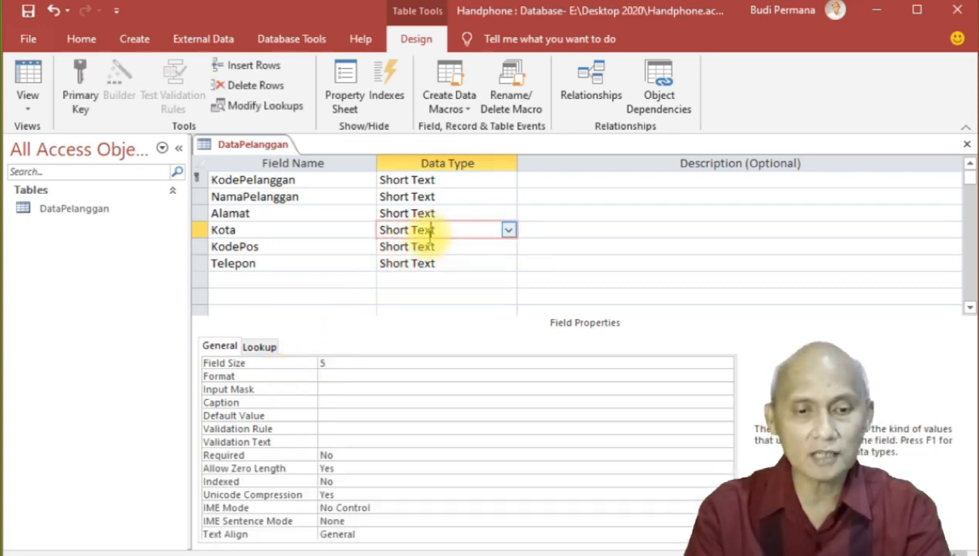
pyautogui.click(353, 362)
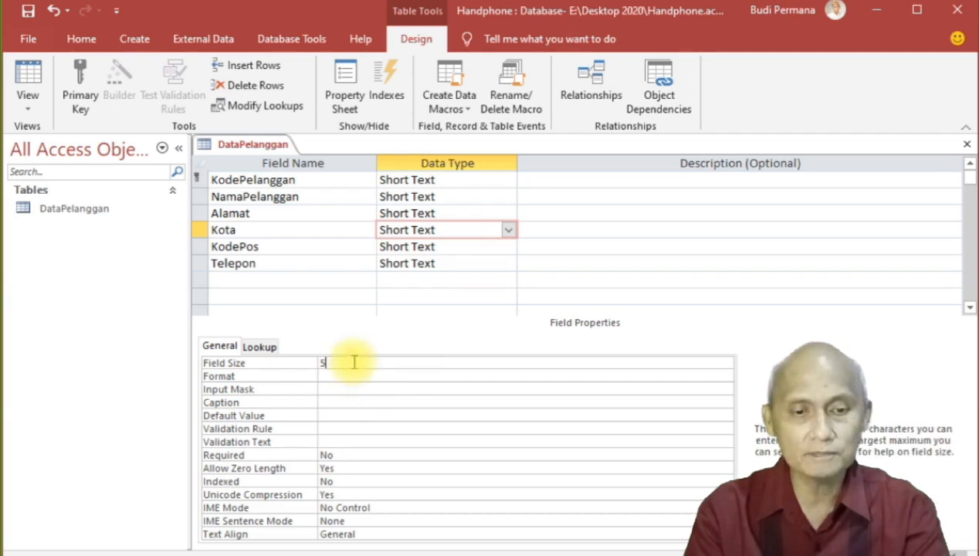
pyautogui.write('0')
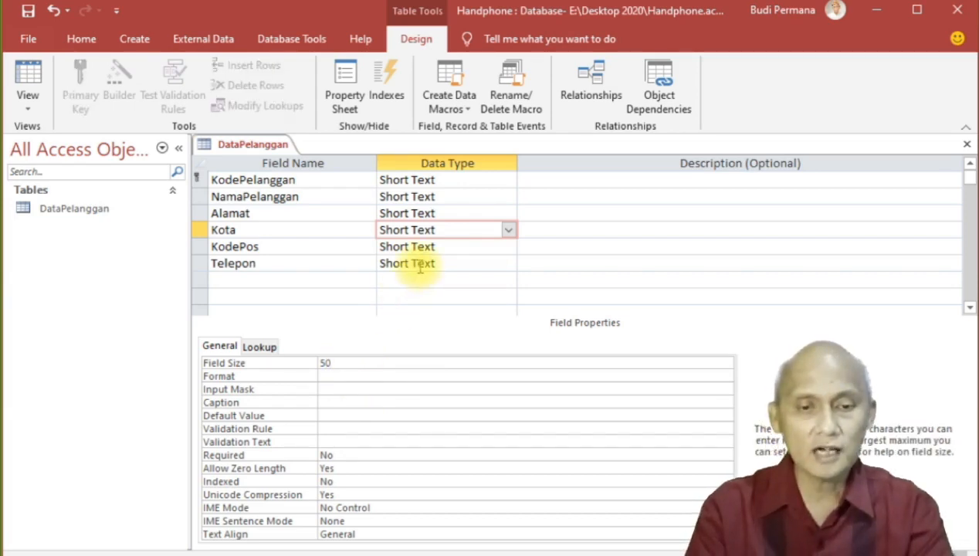
# Step: Set KodePos's field size to 6 and Telepon's to 50
pyautogui.click(430, 246)
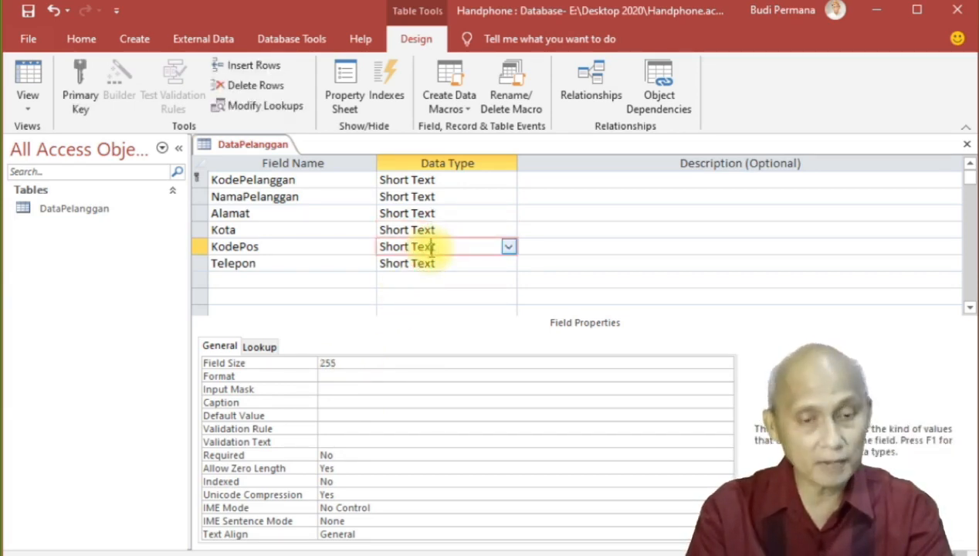
pyautogui.click(362, 365)
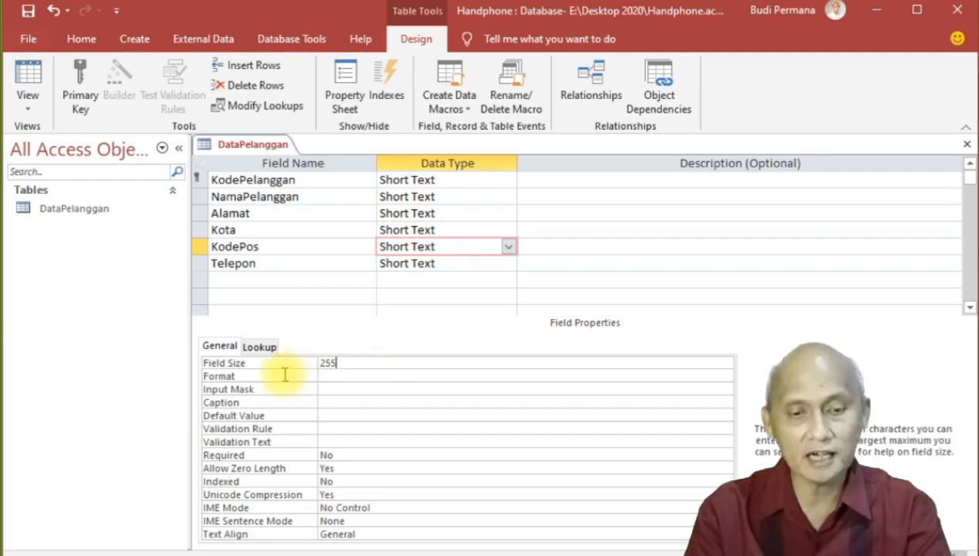
pyautogui.doubleClick(325, 362)
pyautogui.write('6')
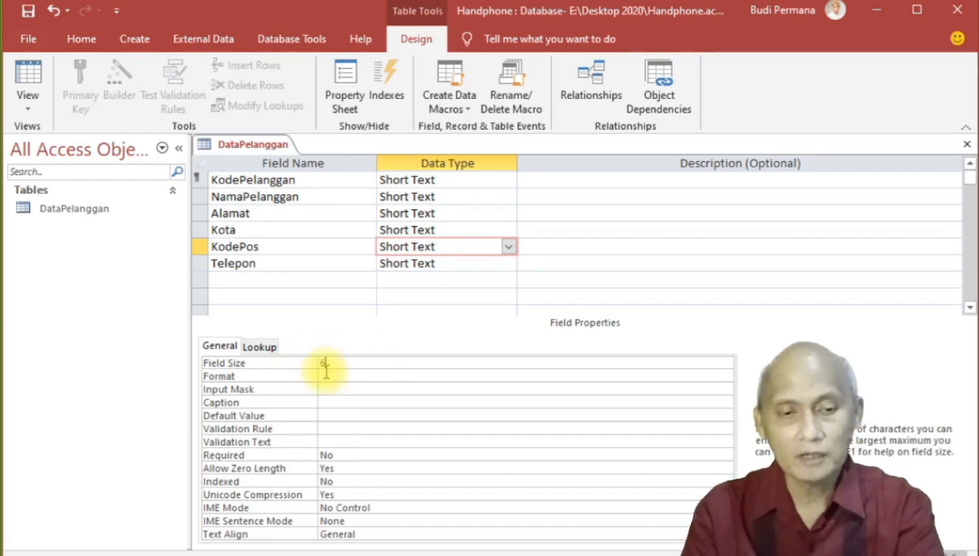
pyautogui.click(432, 263)
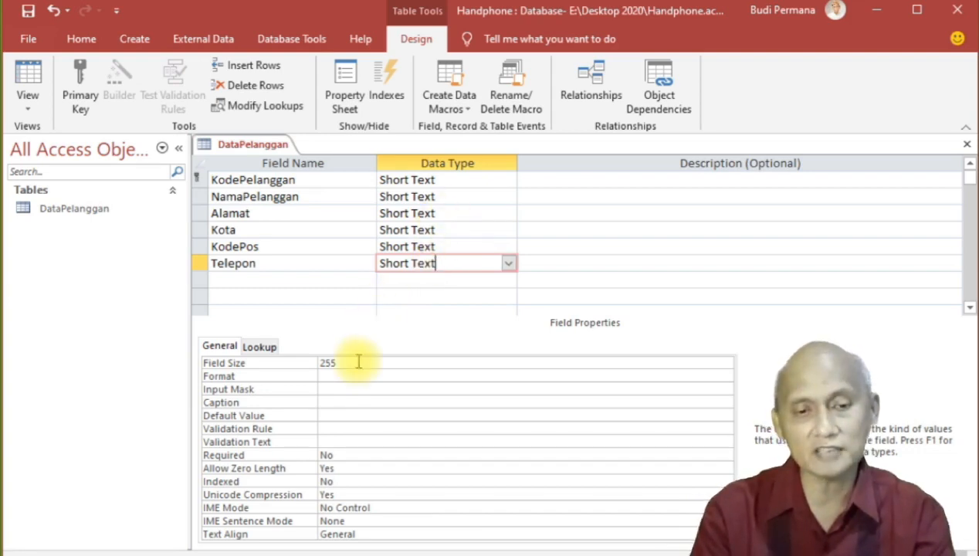
pyautogui.click(301, 359)
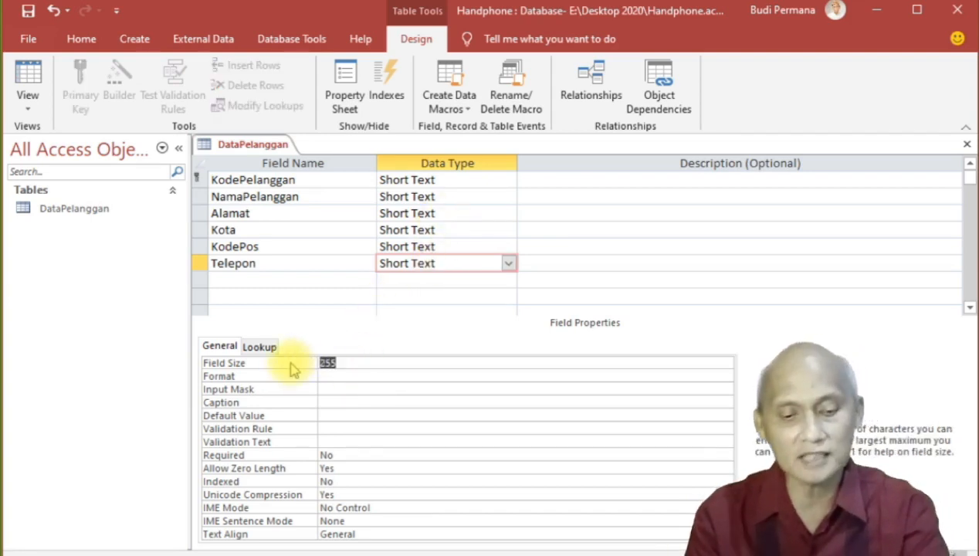
pyautogui.write('50')
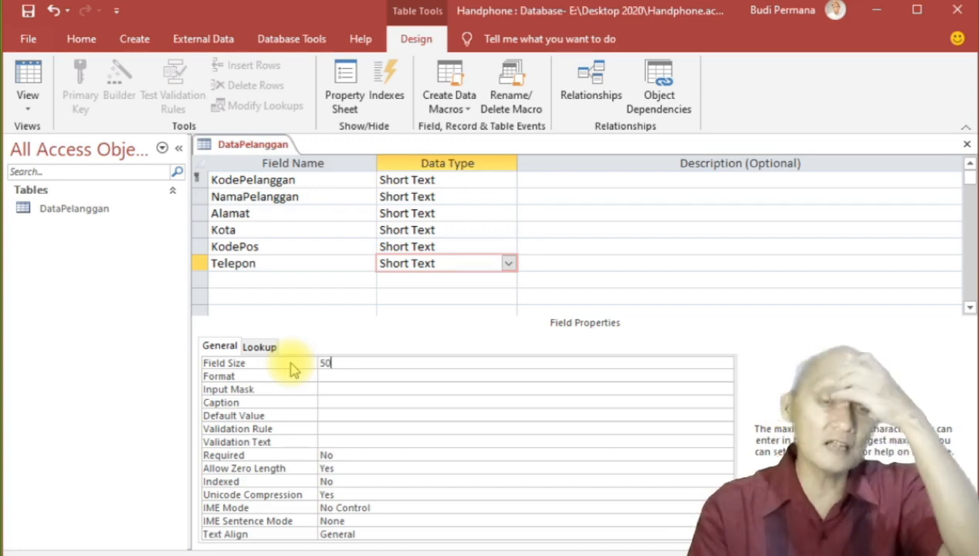
# Step: Save the DataPelanggan design and switch it to Datasheet View
pyautogui.click(29, 11)
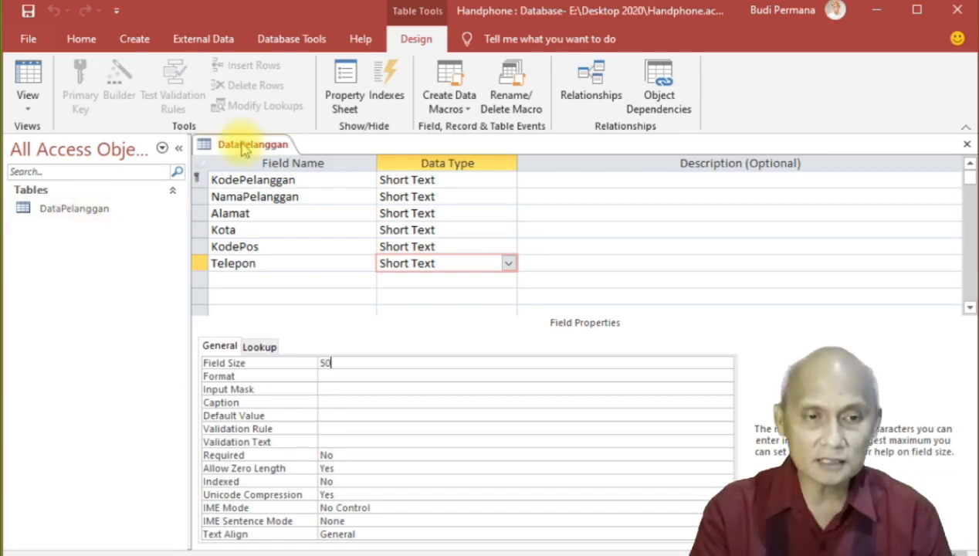
pyautogui.click(33, 105)
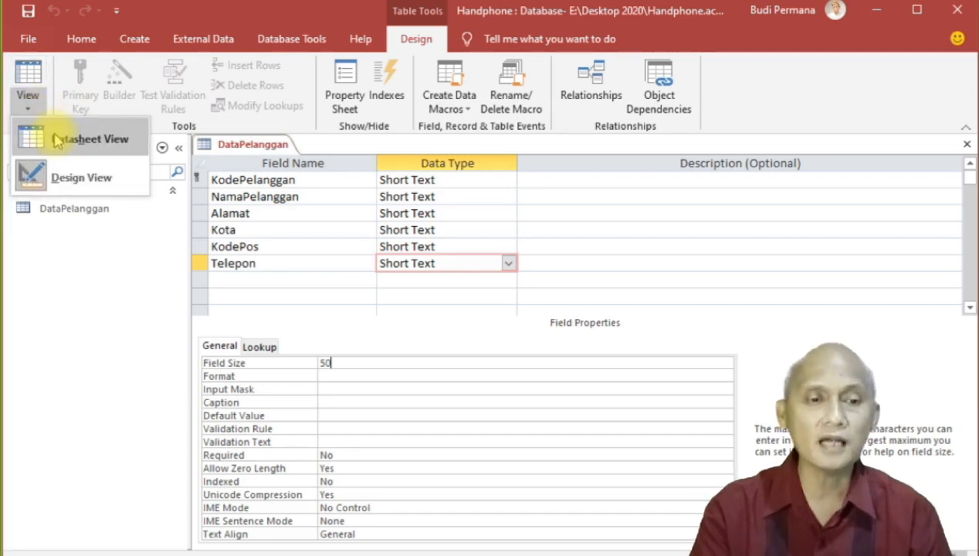
pyautogui.click(57, 139)
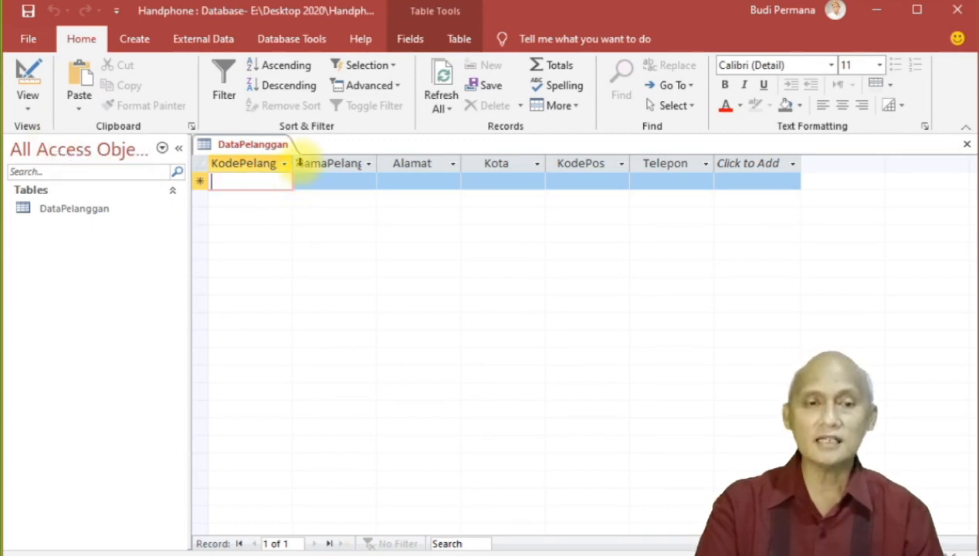
# Step: Widen the KodePelanggan, NamaPelanggan, Alamat and Kota columns, fitting KodePelanggan to its header
pyautogui.moveTo(307, 168); pyautogui.dragTo(308, 168)
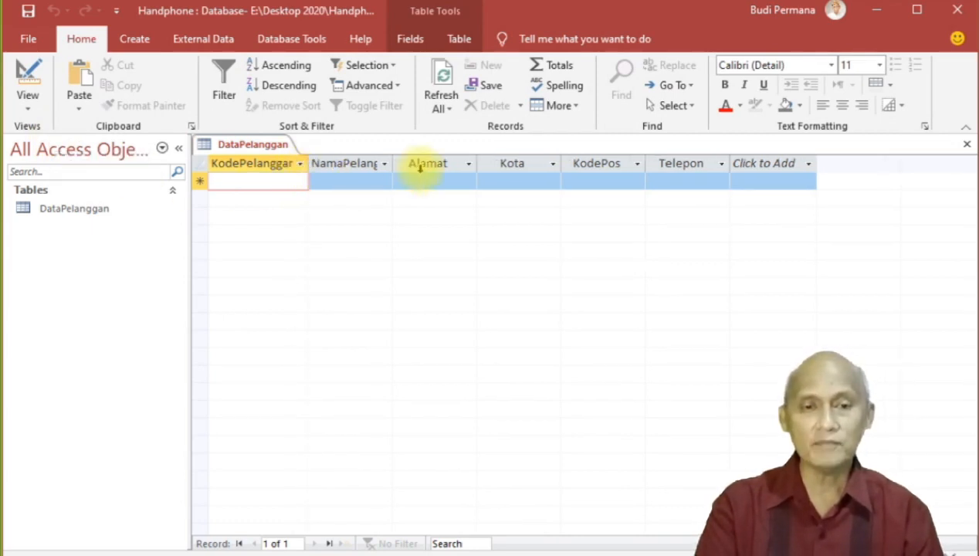
pyautogui.moveTo(394, 164); pyautogui.dragTo(415, 163)
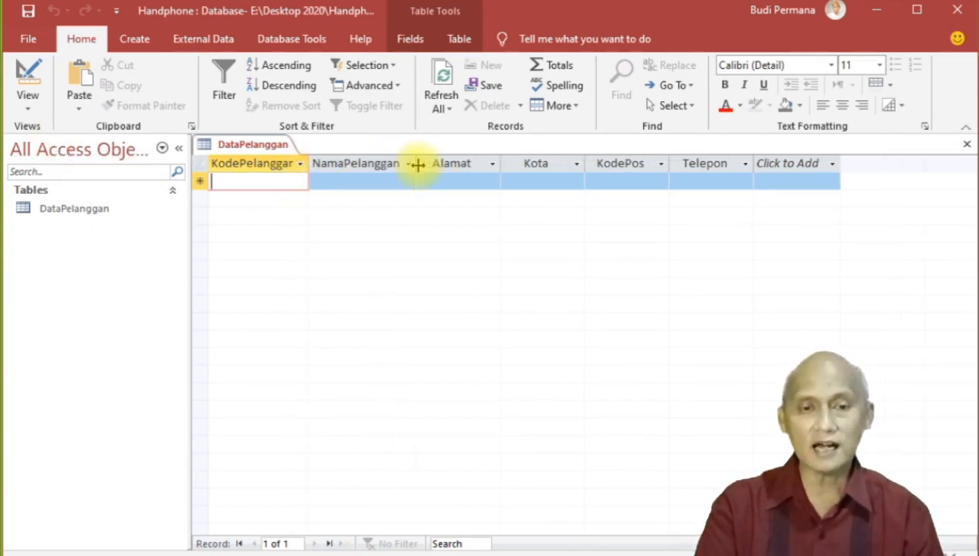
pyautogui.moveTo(500, 164); pyautogui.dragTo(552, 163)
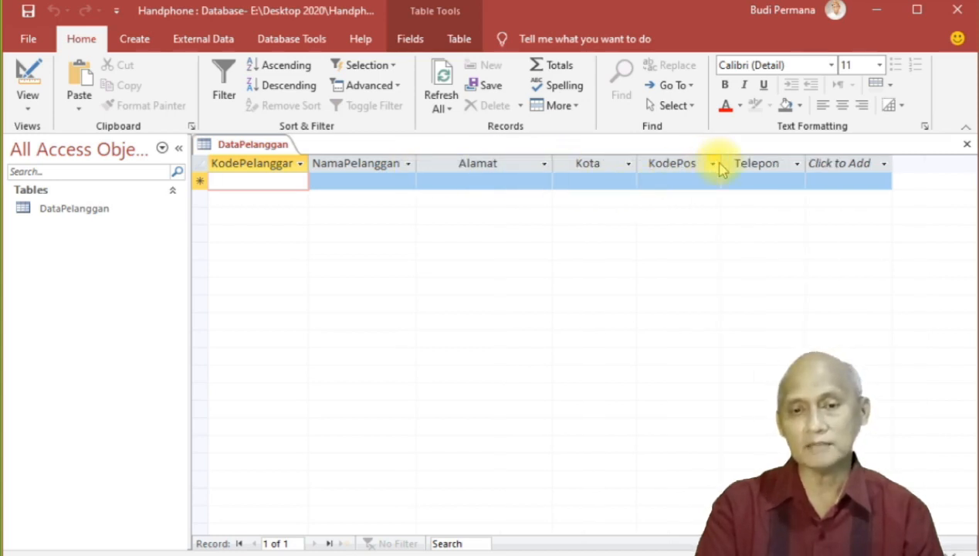
pyautogui.moveTo(635, 164); pyautogui.dragTo(654, 164)
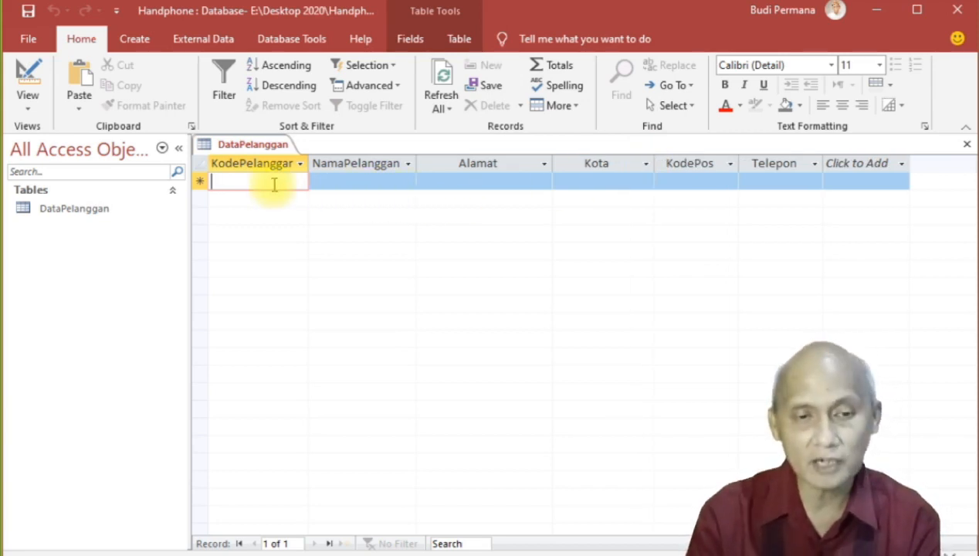
pyautogui.doubleClick(308, 164)
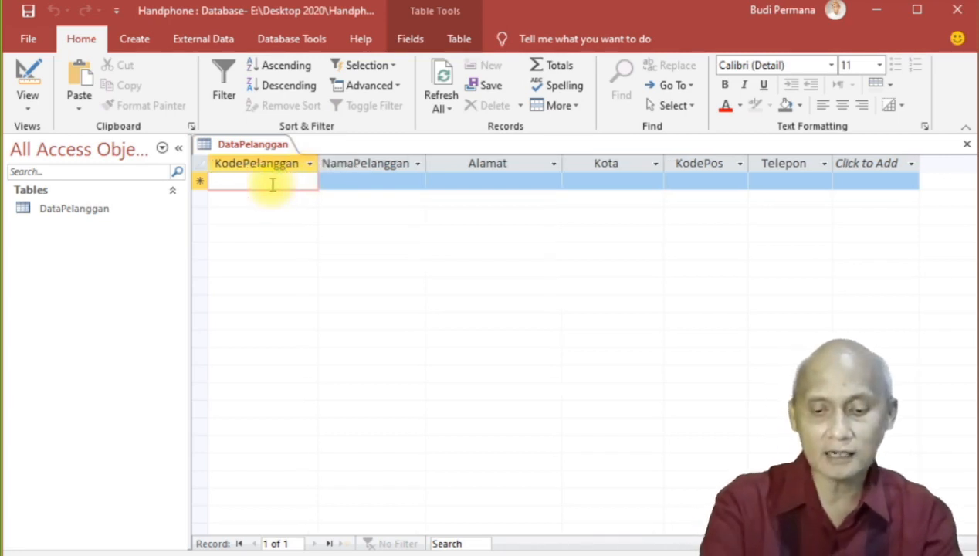
# Step: Start the first record by entering the customer code in capitals and the customer's name
pyautogui.write('p-01')
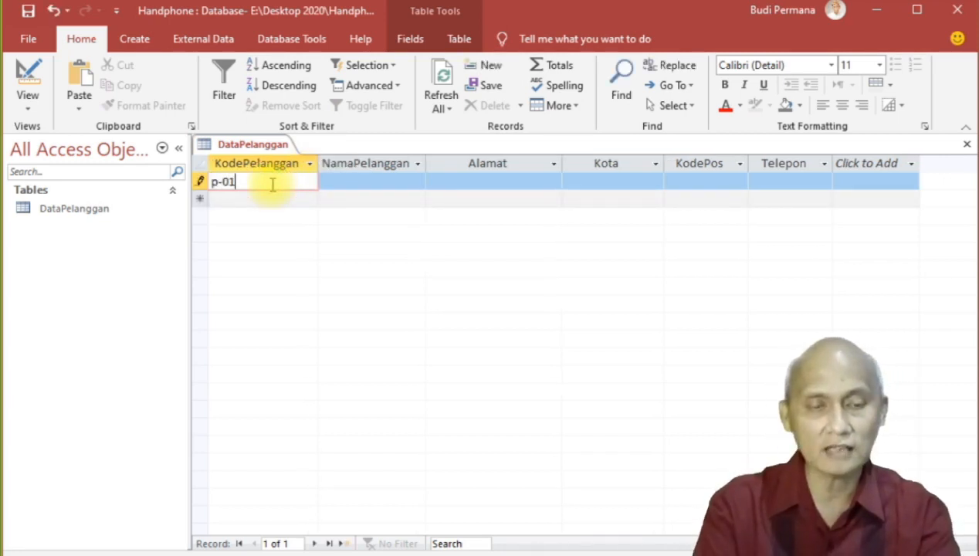
pyautogui.press('BackSpace')
pyautogui.press('BackSpace')
pyautogui.press('BackSpace')
pyautogui.press('BackSpace')
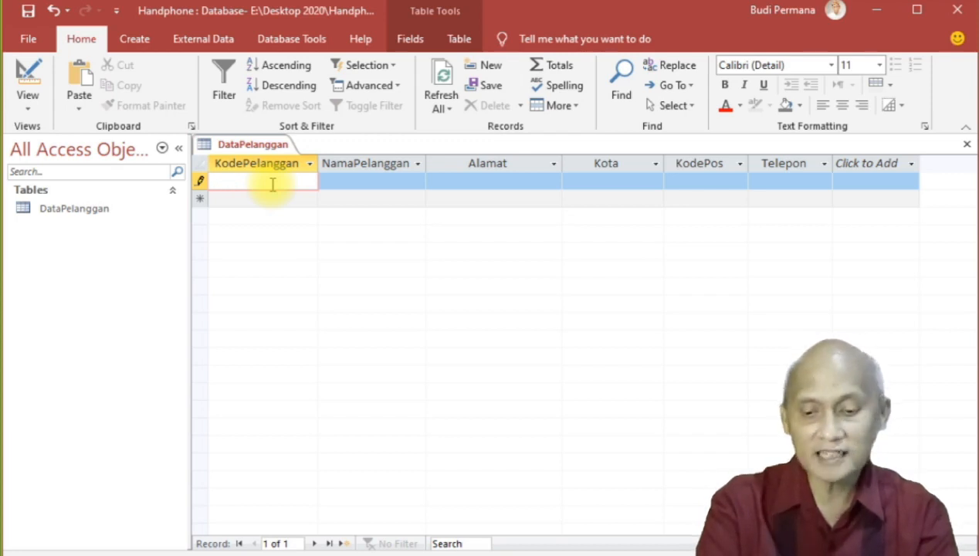
pyautogui.write('P-01')
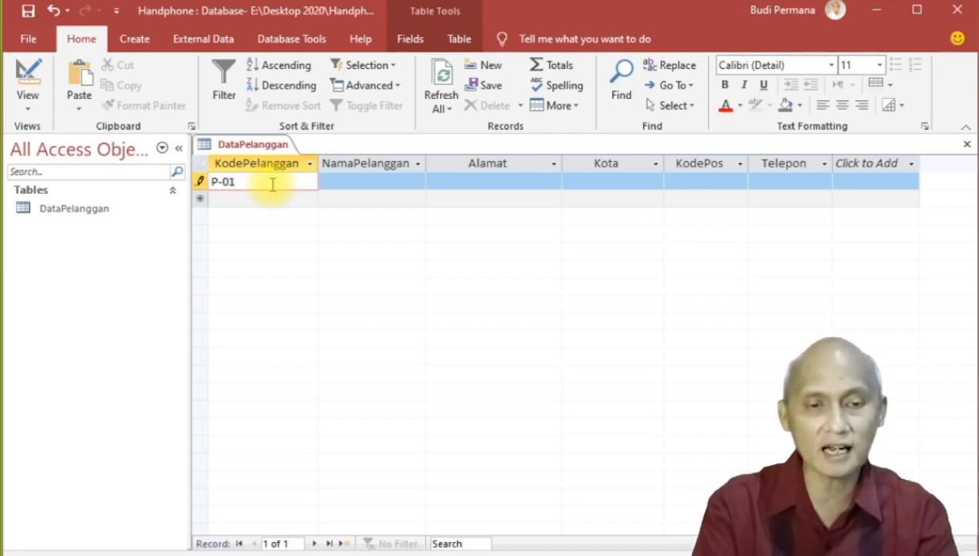
pyautogui.press('Tab')
pyautogui.write('BAMB')
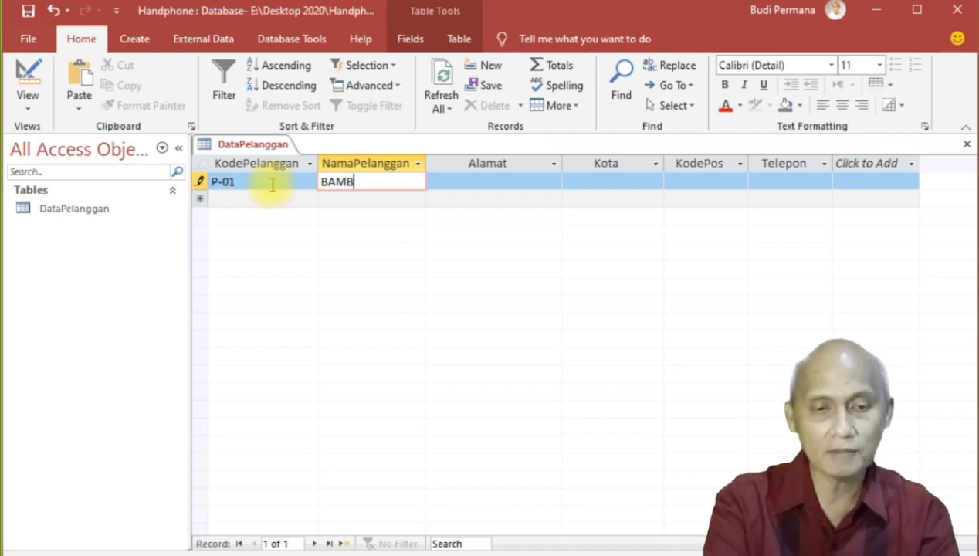
pyautogui.write('ANG')
pyautogui.press('Tab')
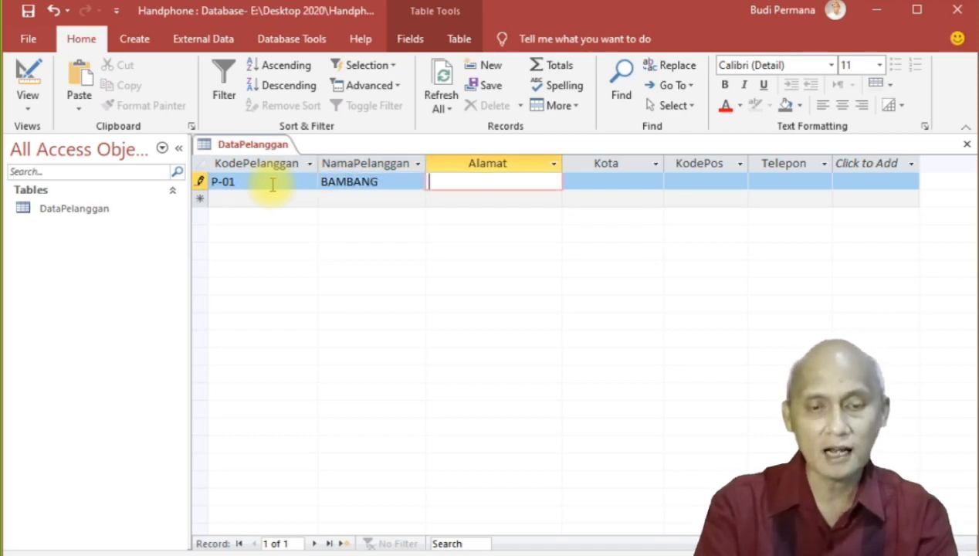
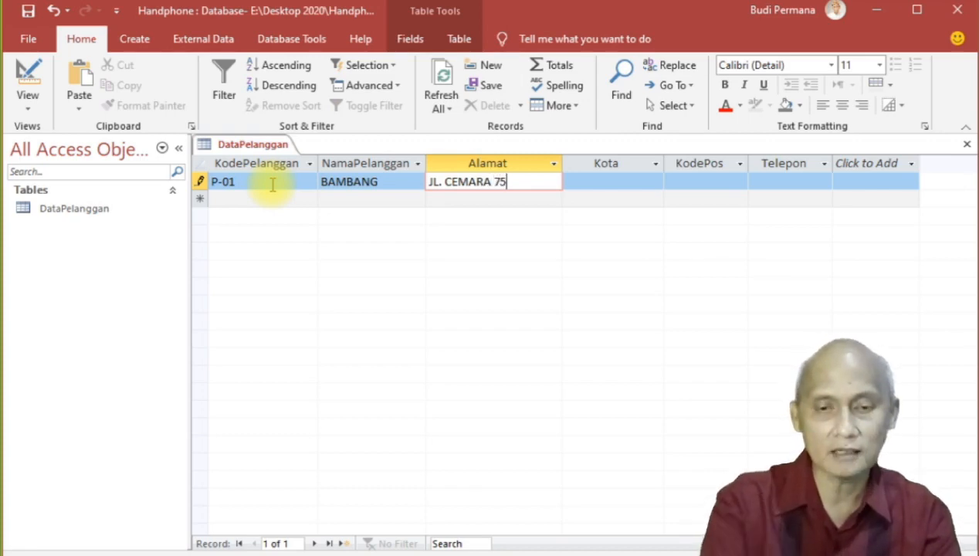
# Step: Complete the first customer's address, city BANDUNG, postal code 40163 and phone number
pyautogui.press('Tab')
pyautogui.write('BANDUNG')
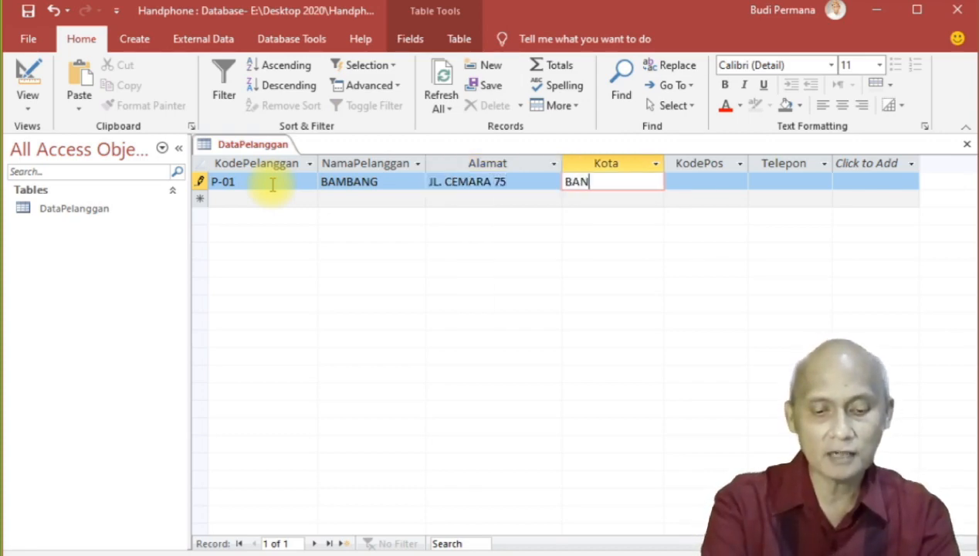
pyautogui.press('Tab')
pyautogui.write('40163')
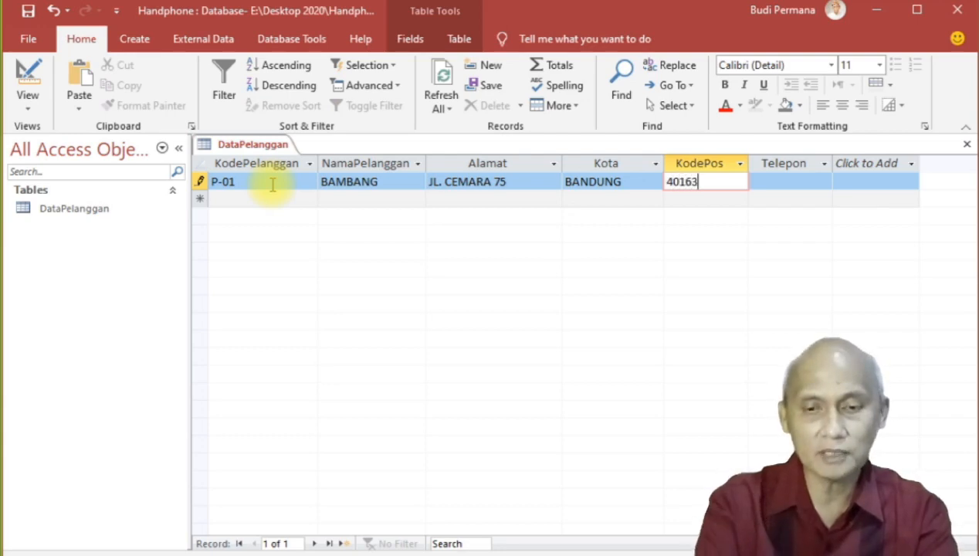
pyautogui.press('Tab')
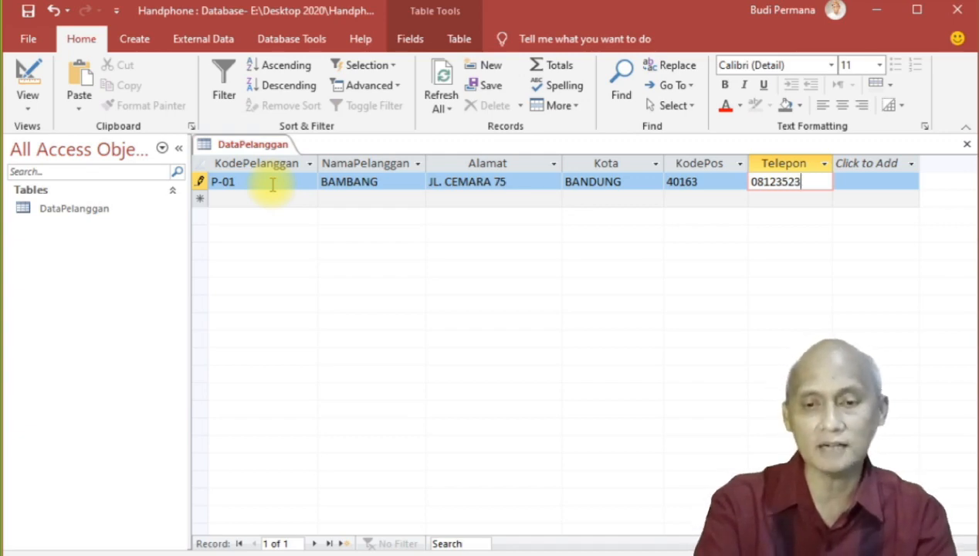
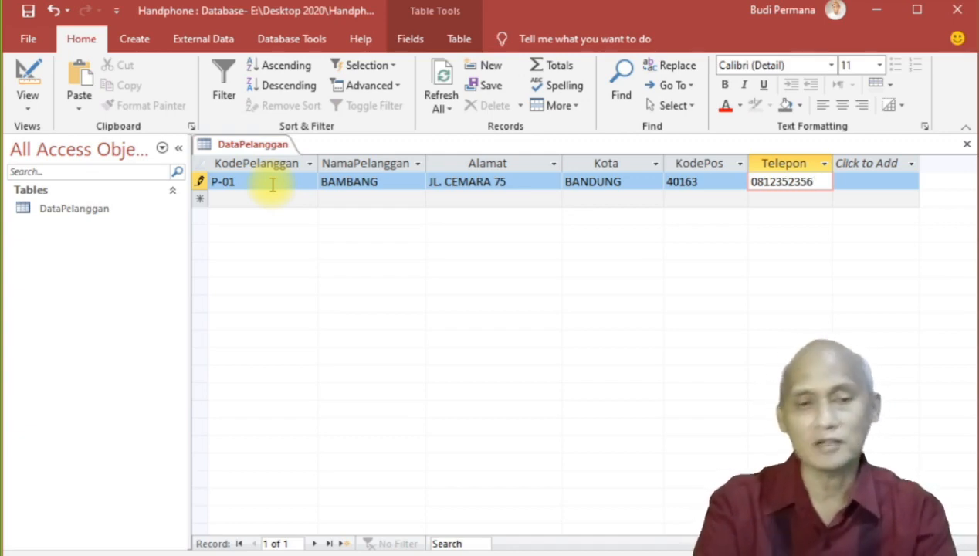
pyautogui.press('Tab')
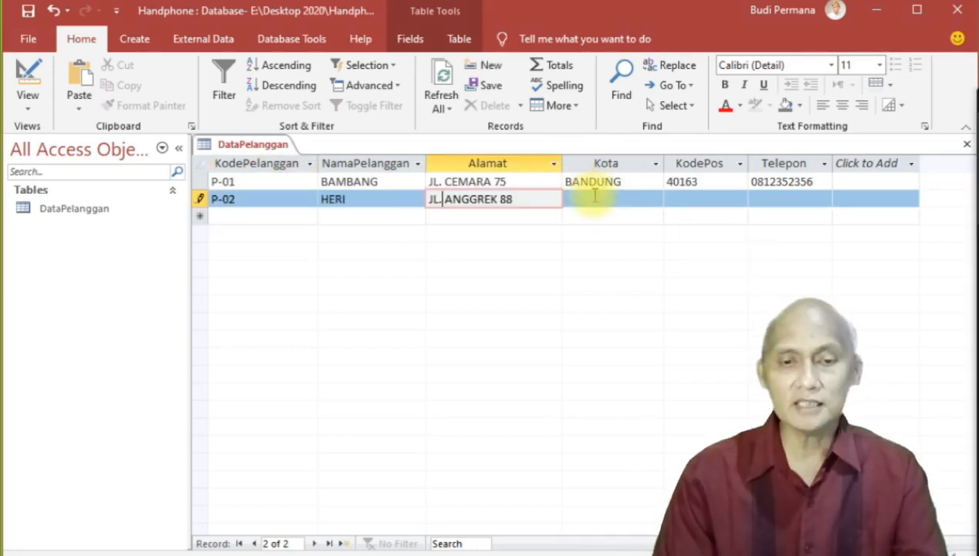
# Step: Fill the second record's city CIMAHI, postal code 40234 and phone number
pyautogui.click(595, 198)
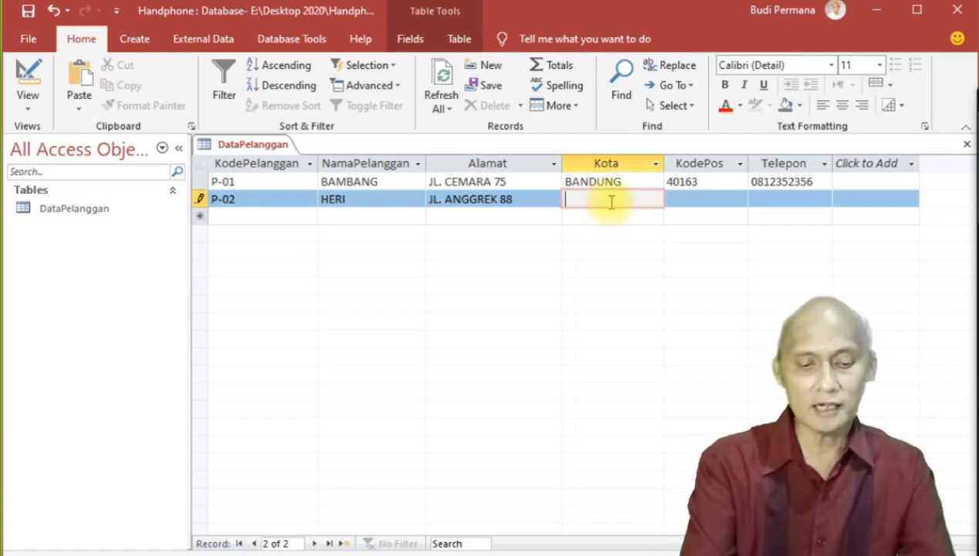
pyautogui.write('CIMAHI')
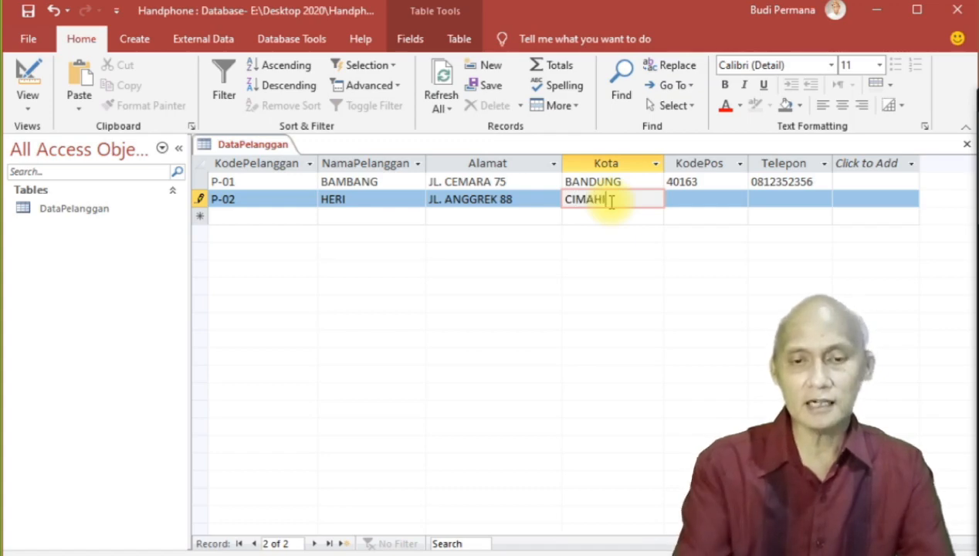
pyautogui.press('Tab')
pyautogui.write('402')
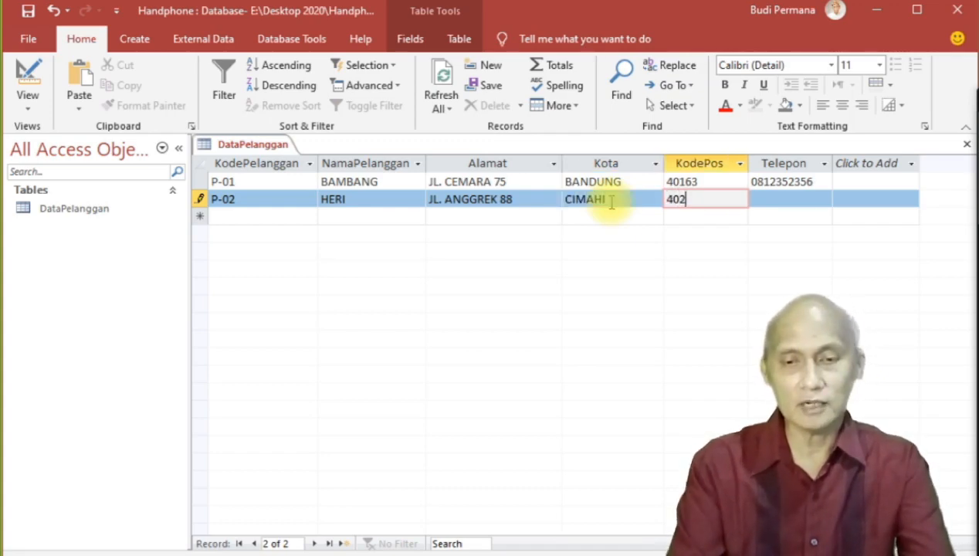
pyautogui.write('34')
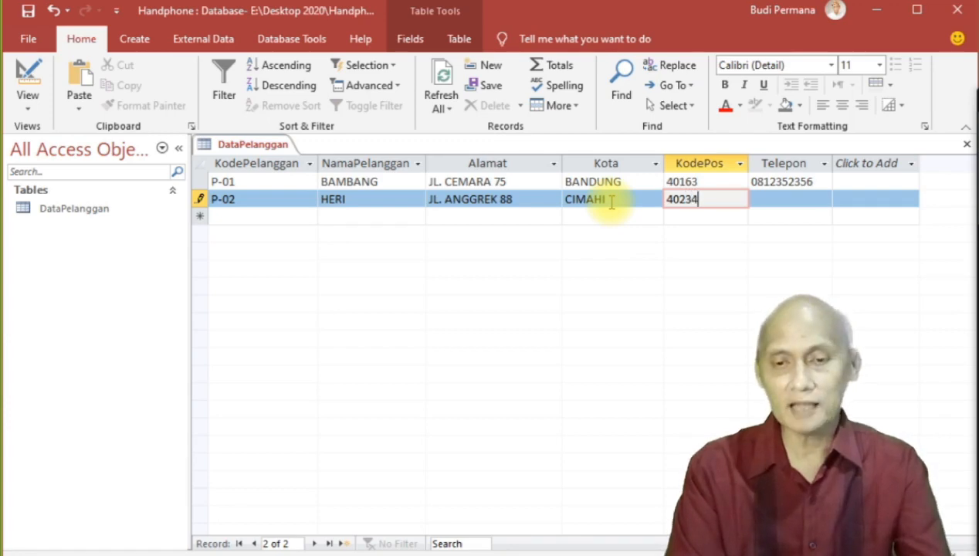
pyautogui.press('Tab')
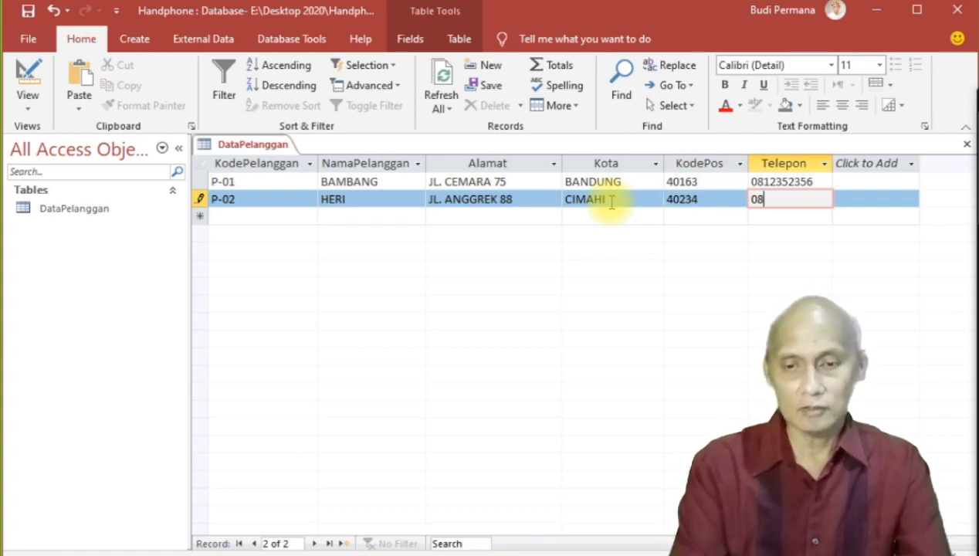
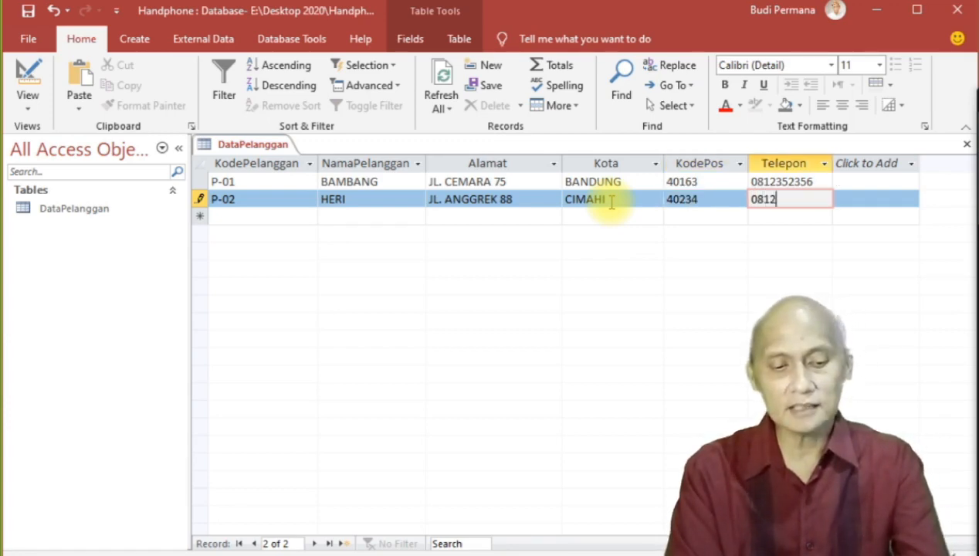
pyautogui.press('Tab')
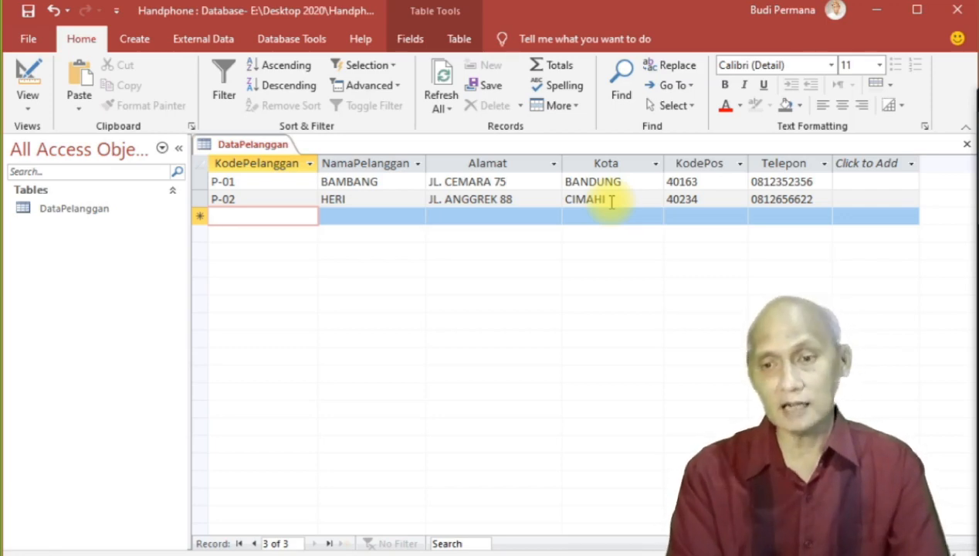
# Step: Enter the third customer's name, address, city BANDUNG, postal code 40923 and phone number
pyautogui.click(375, 216)
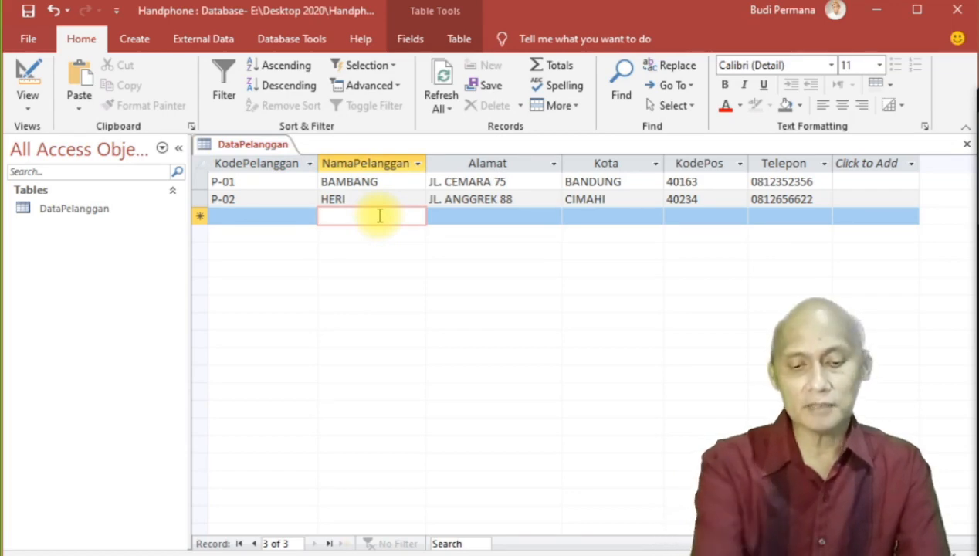
pyautogui.write('RIANA')
pyautogui.press('Tab')
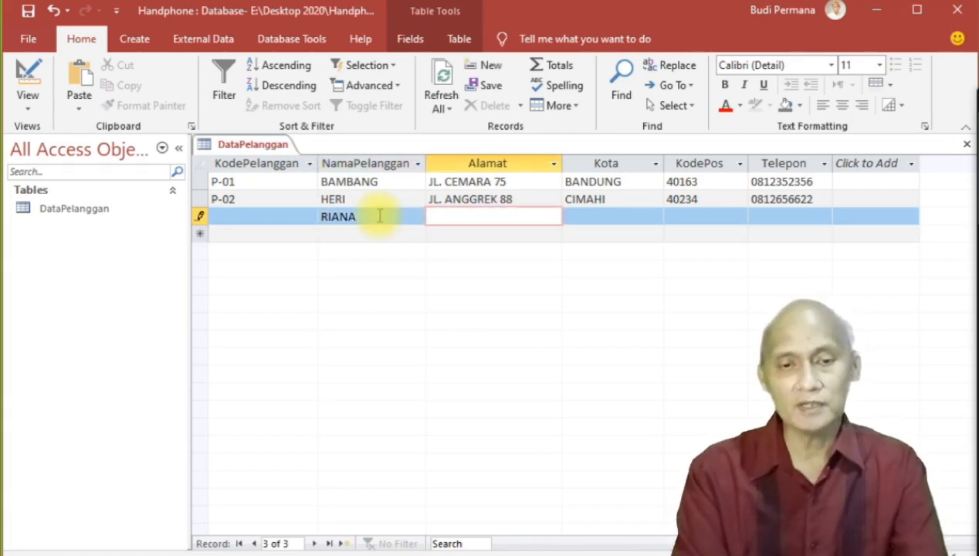
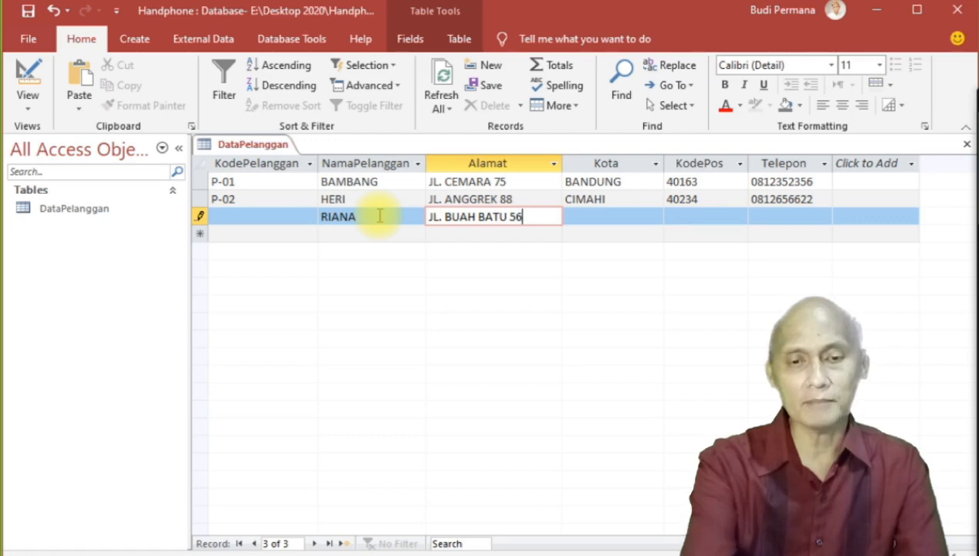
pyautogui.press('Tab')
pyautogui.write('BANDUNG')
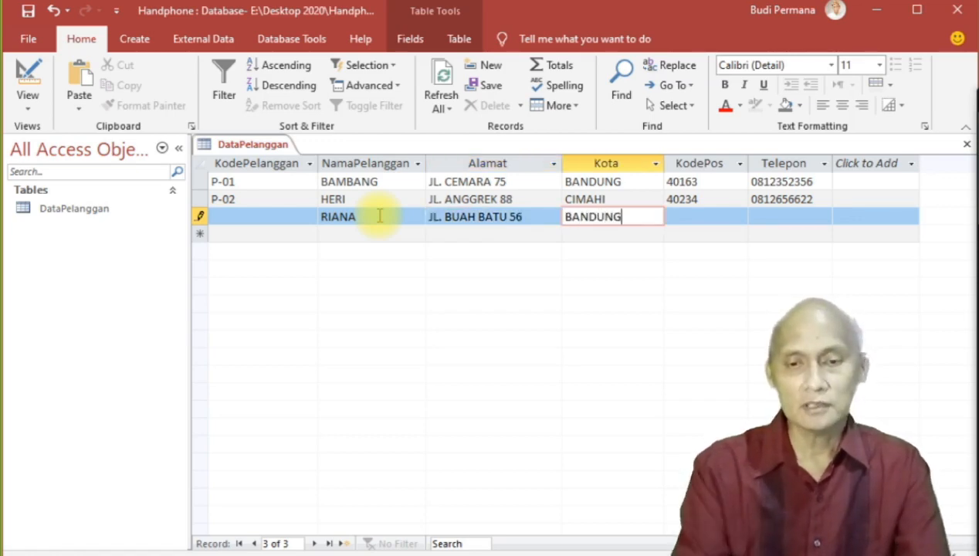
pyautogui.press('Tab')
pyautogui.write('4')
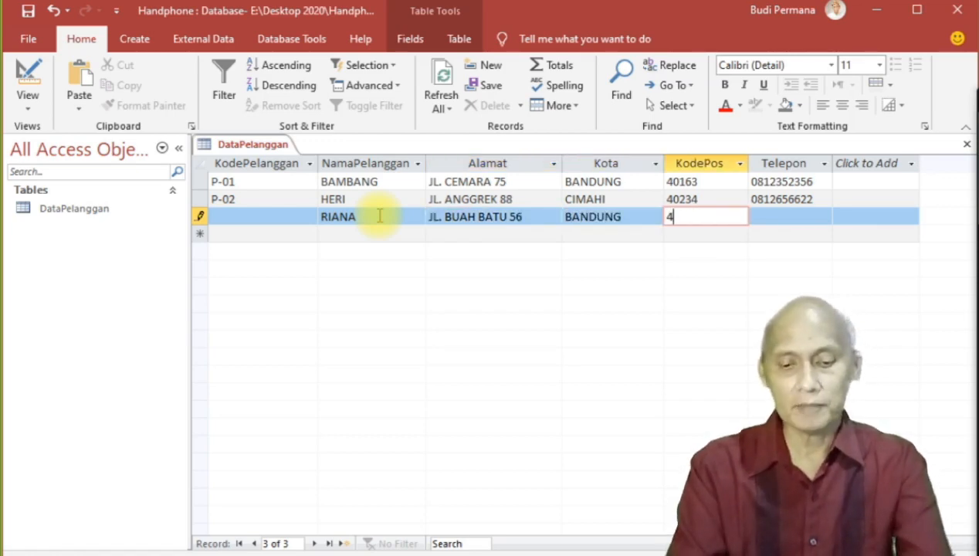
pyautogui.write('0923')
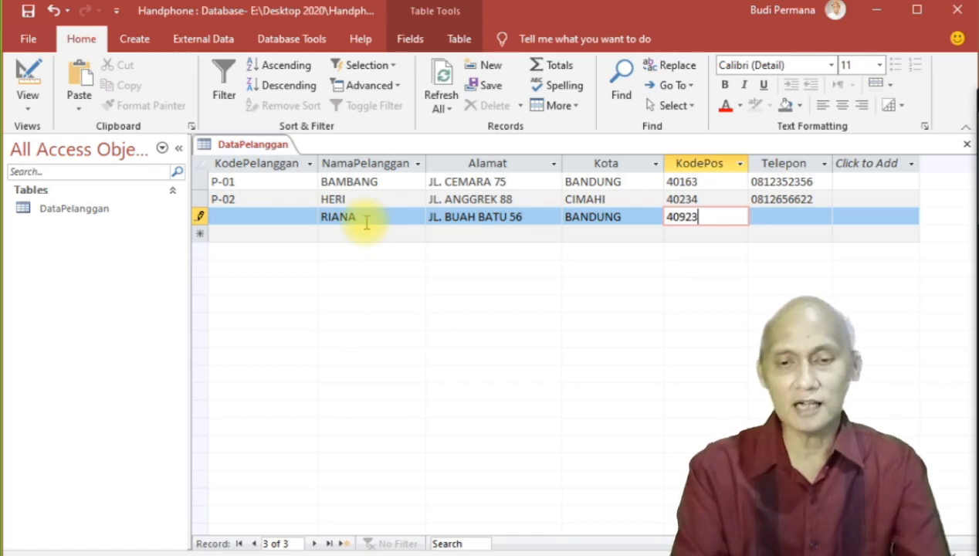
pyautogui.press('Tab')
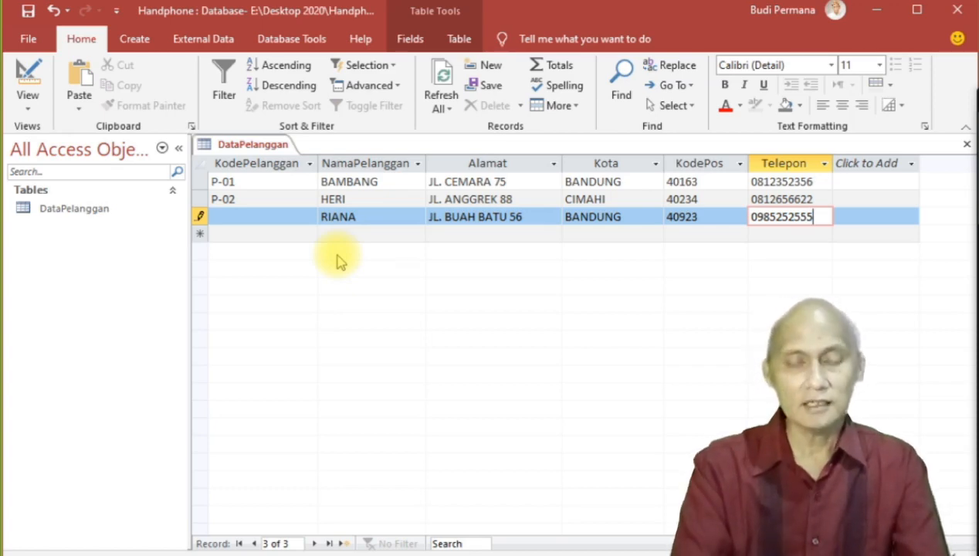
pyautogui.press('Return')
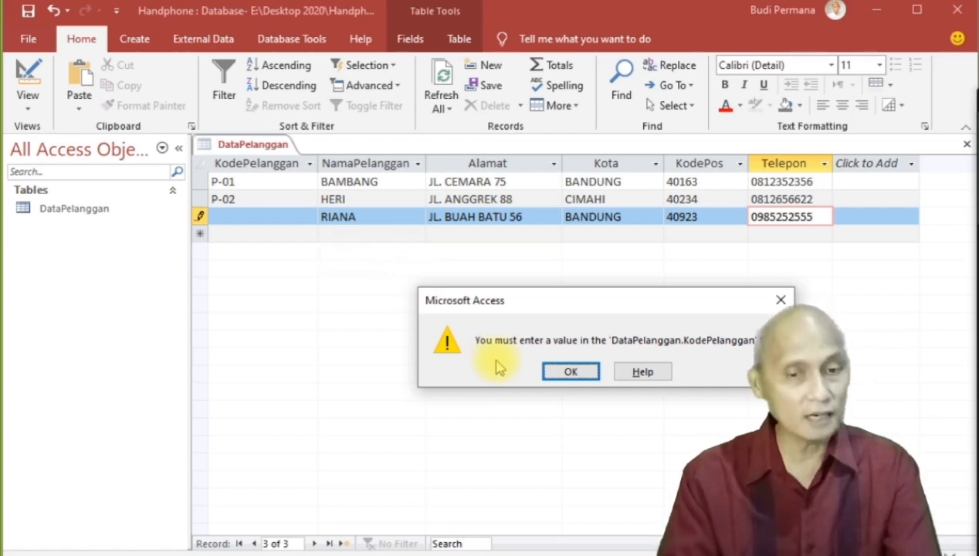
# Step: Dismiss the warning, add the third record's missing customer code and save the record
pyautogui.click(569, 373)
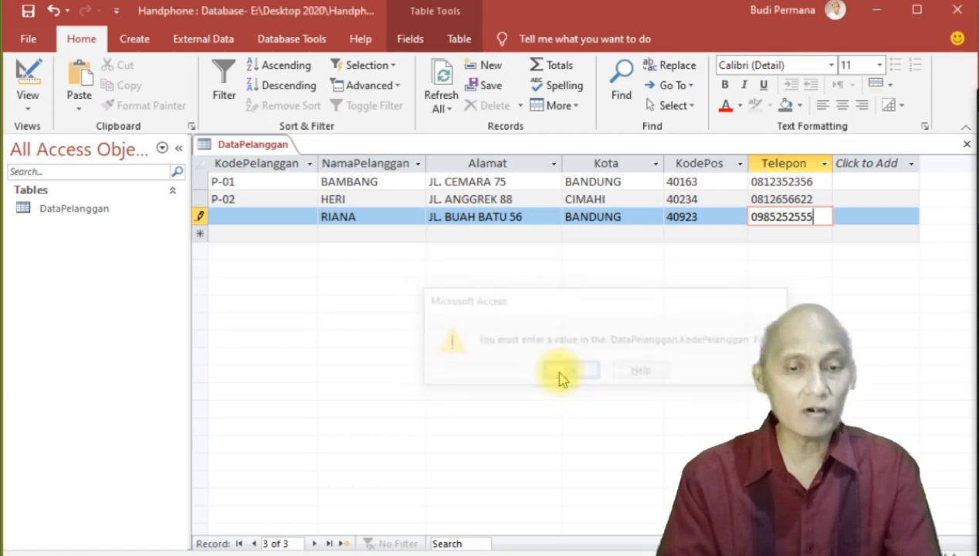
pyautogui.click(274, 216)
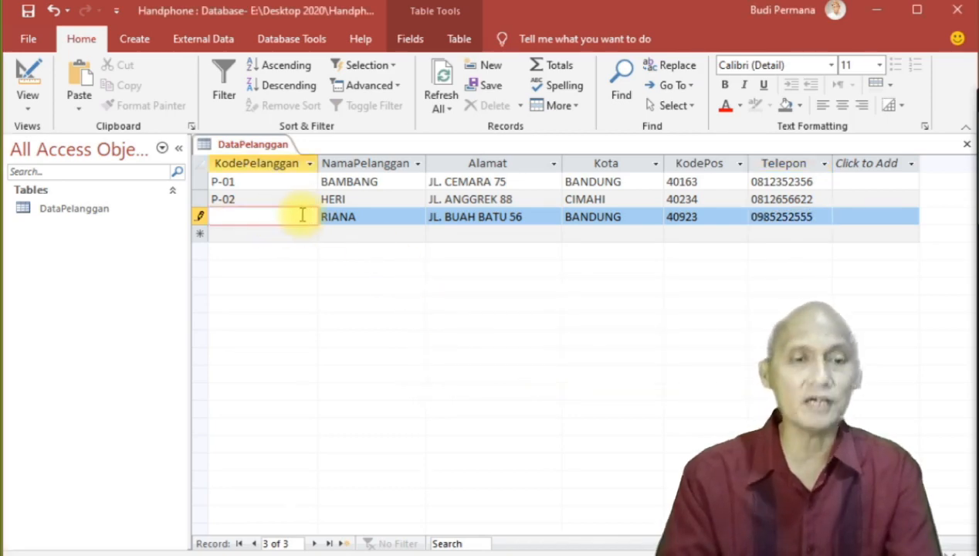
pyautogui.write('P-0')
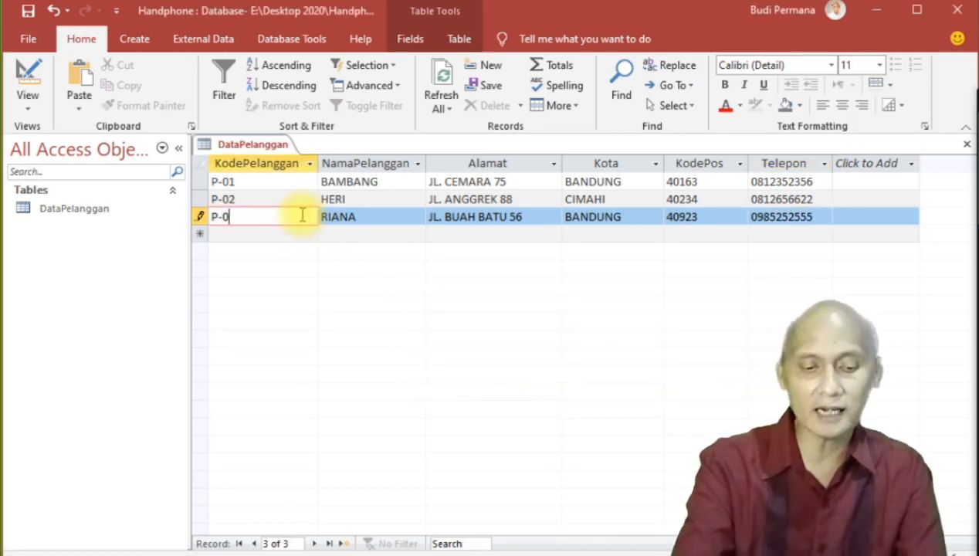
pyautogui.write('3')
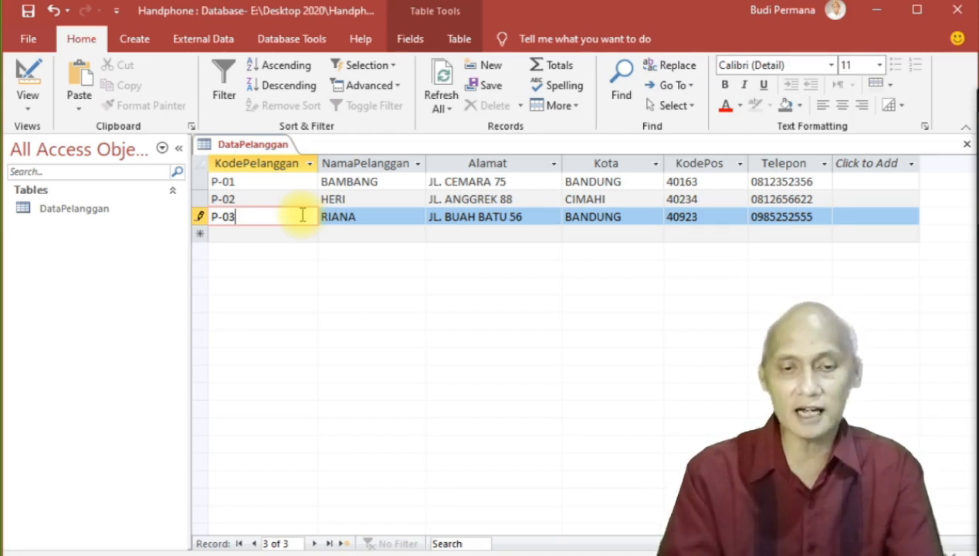
pyautogui.press('Tab')
pyautogui.press('Tab')
pyautogui.press('Tab')
pyautogui.press('Tab')
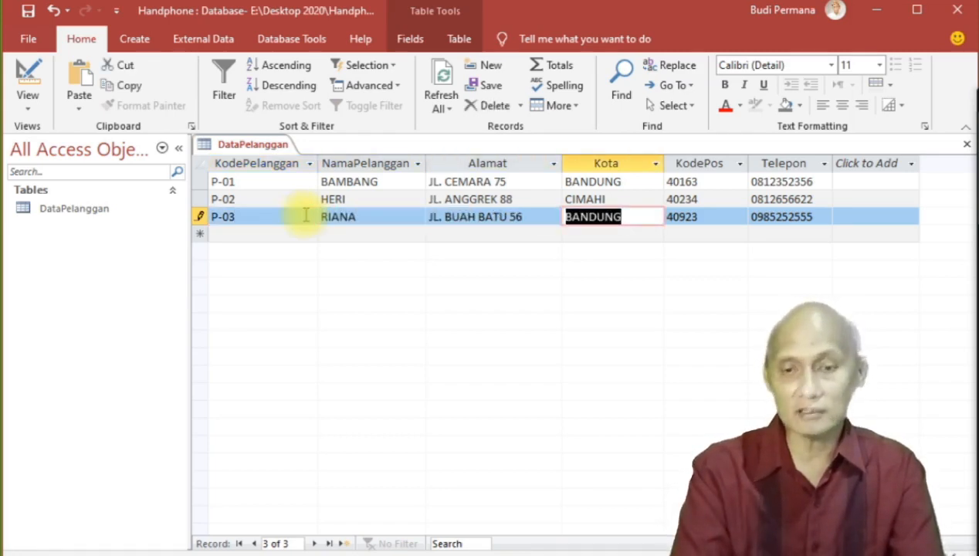
pyautogui.press('Tab')
pyautogui.press('Tab')
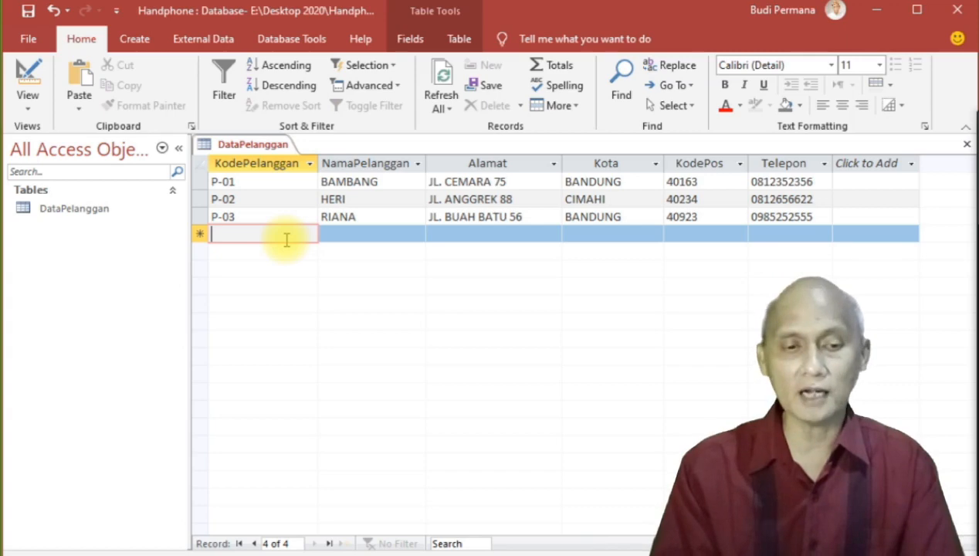
# Step: Enter the fourth customer's code, name, address, city BANDUNG, postal code 40674 and phone number
pyautogui.write('P-04')
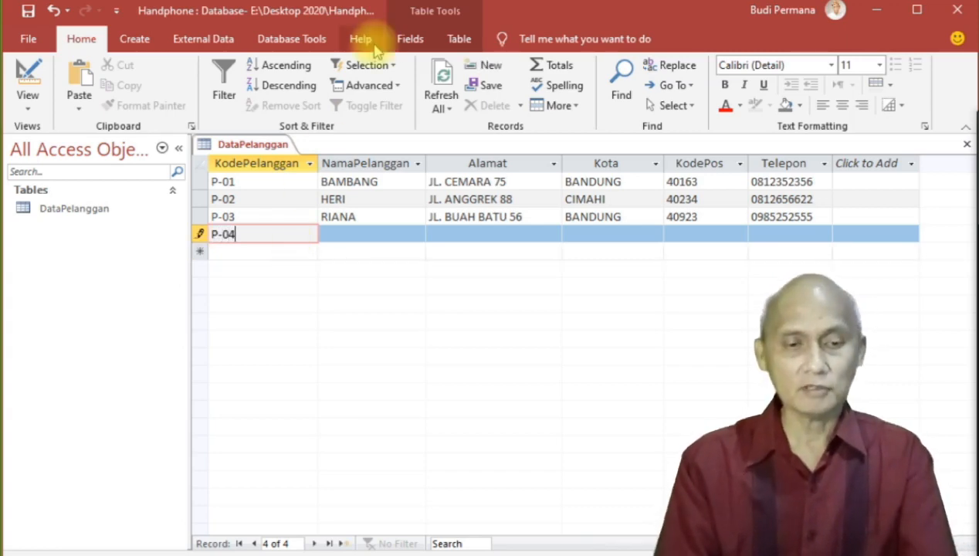
pyautogui.press('Tab')
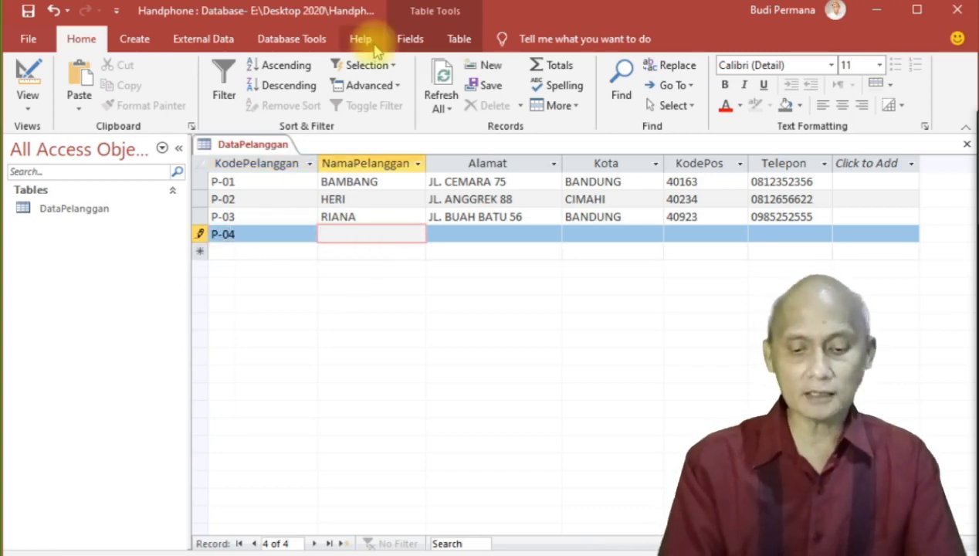
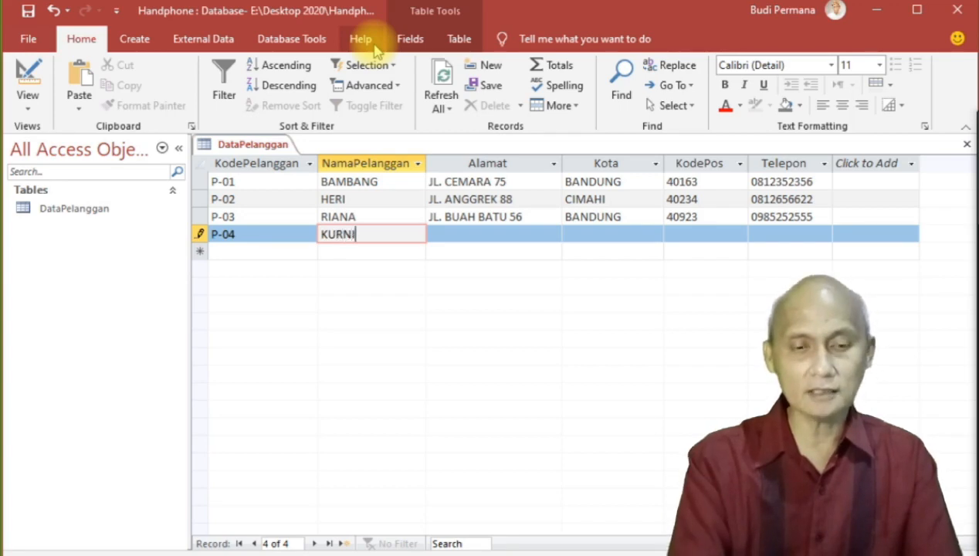
pyautogui.press('Tab')
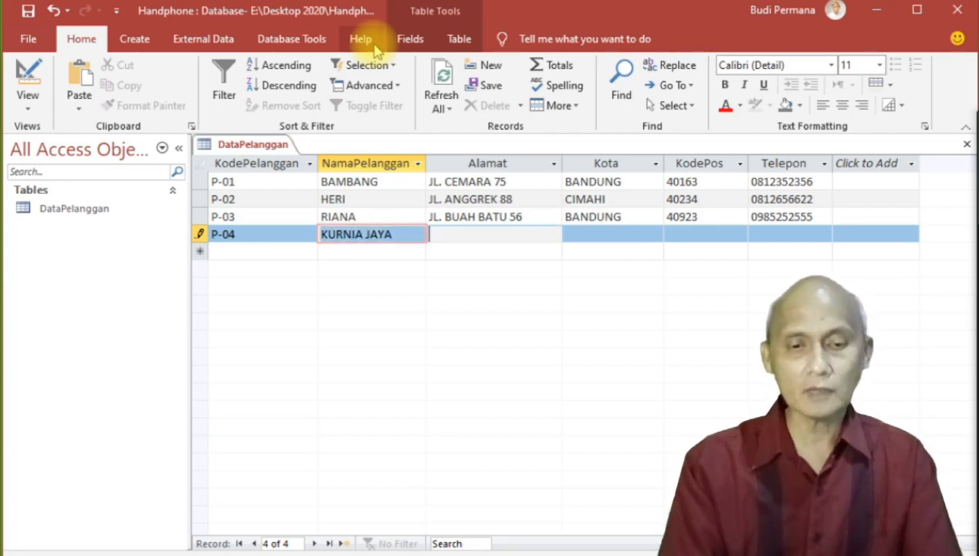
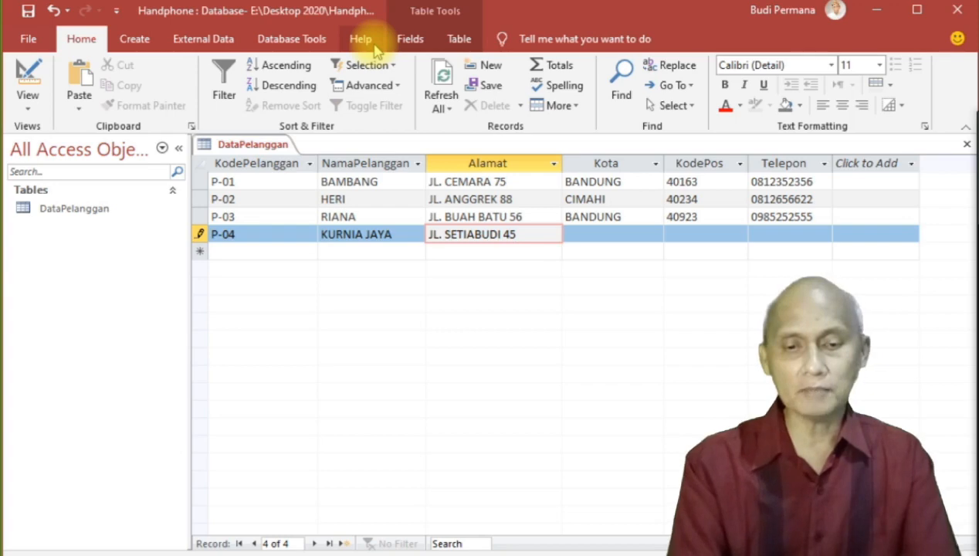
pyautogui.press('Tab')
pyautogui.write('BANDUNG')
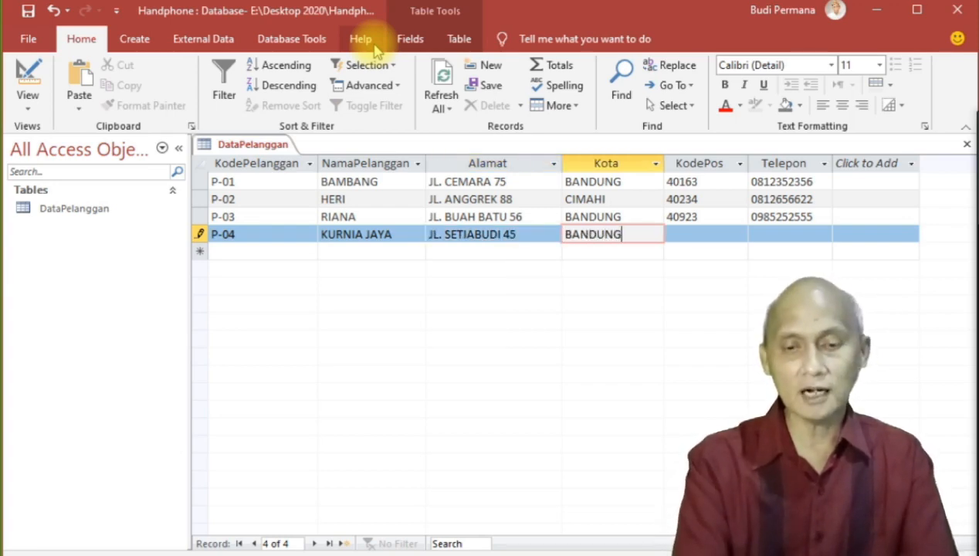
pyautogui.press('Tab')
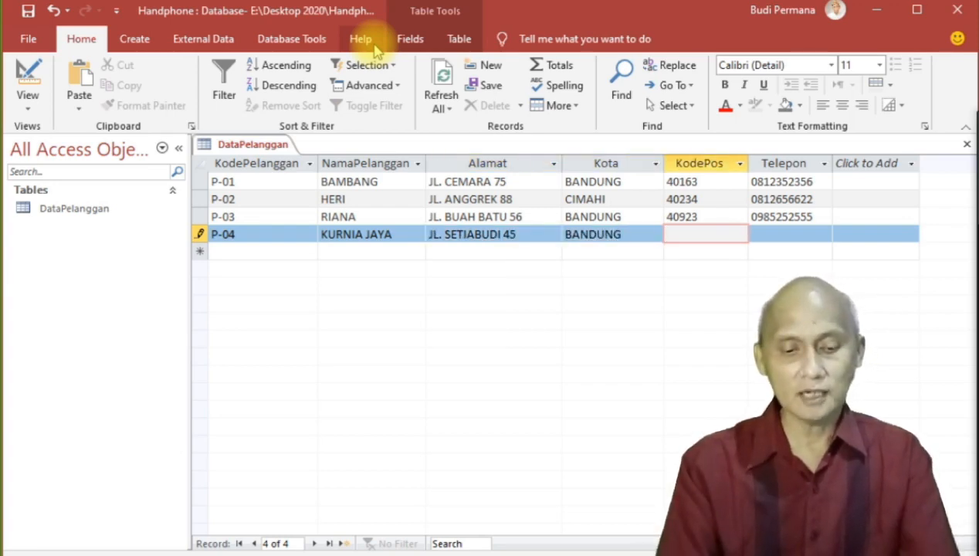
pyautogui.write('40')
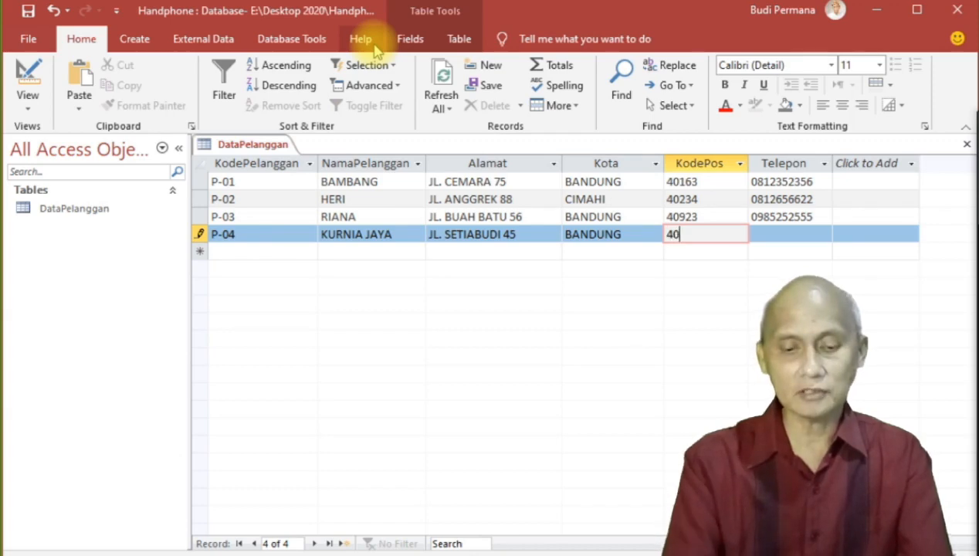
pyautogui.write('674')
pyautogui.press('Tab')
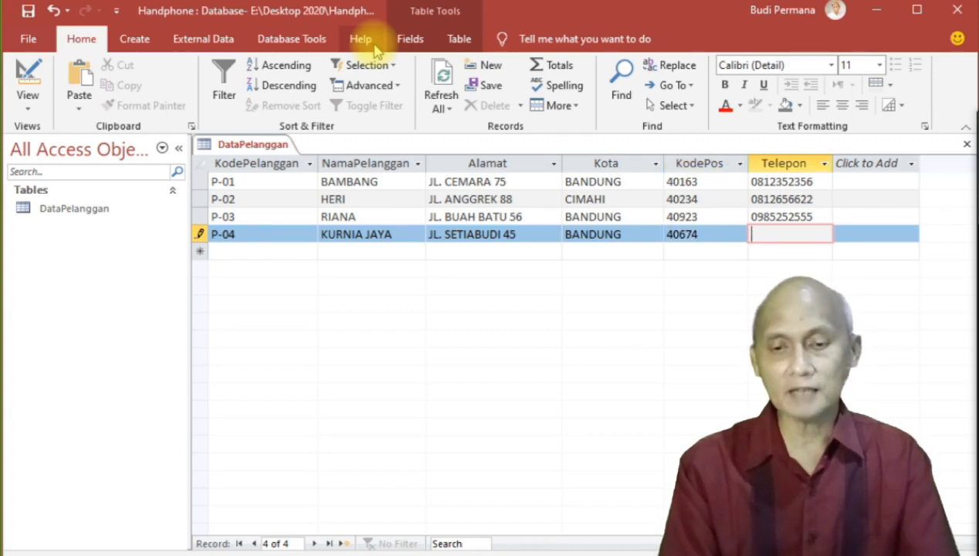
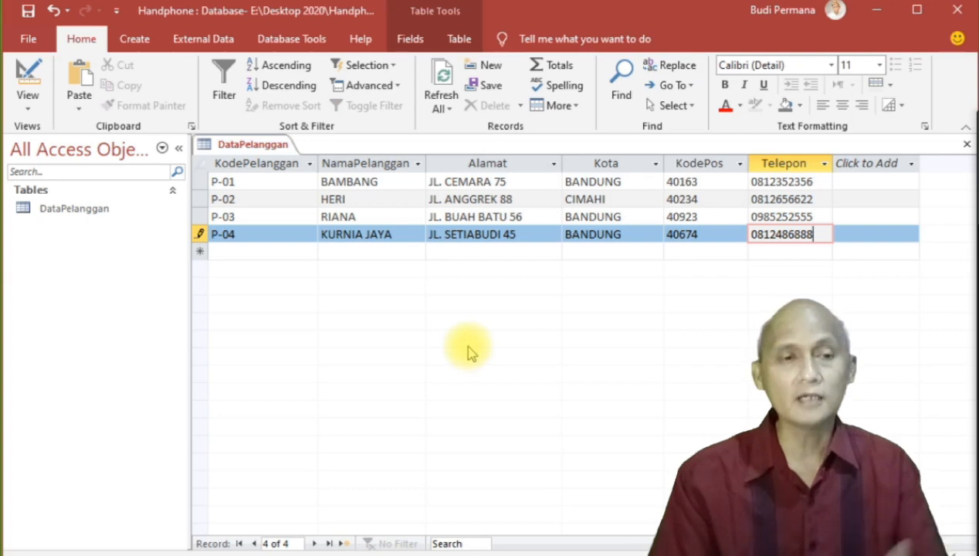
# Step: Save the record, close DataPelanggan, reopen it to check the records, then close it again
pyautogui.click(29, 12)
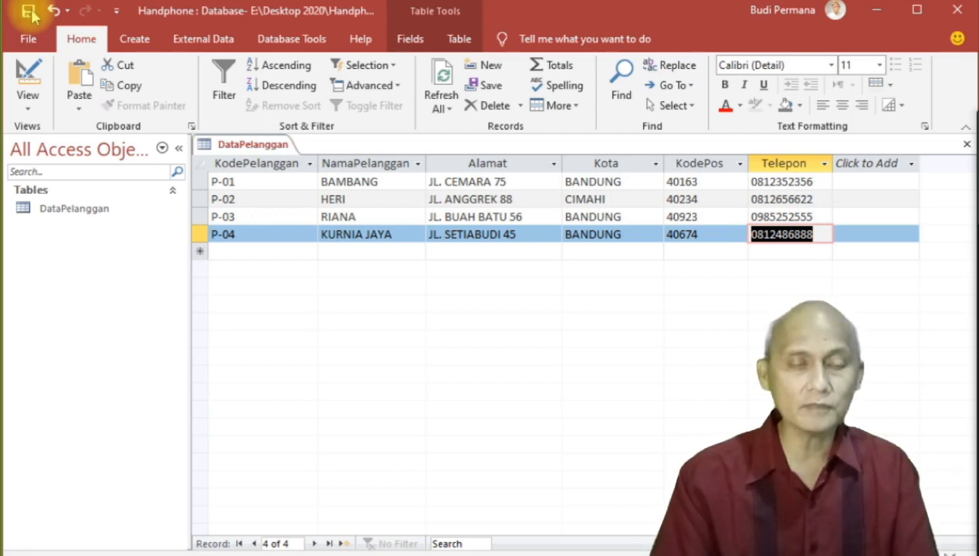
pyautogui.rightClick(267, 150)
pyautogui.click(307, 181)
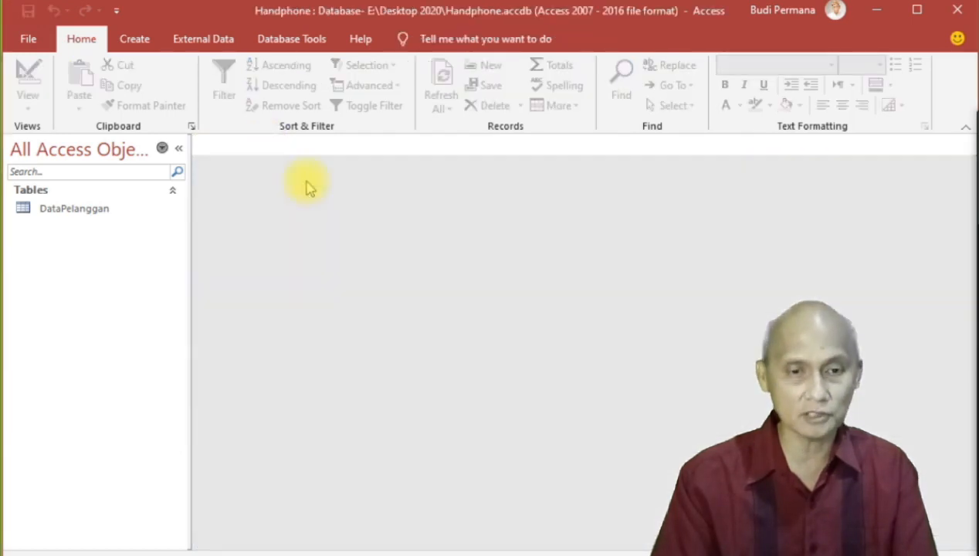
pyautogui.doubleClick(91, 210)
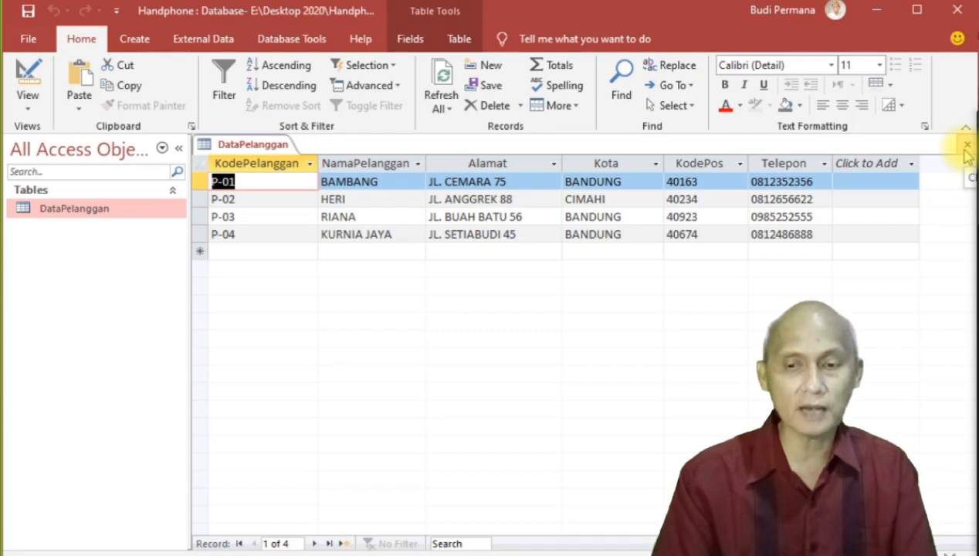
pyautogui.click(966, 145)
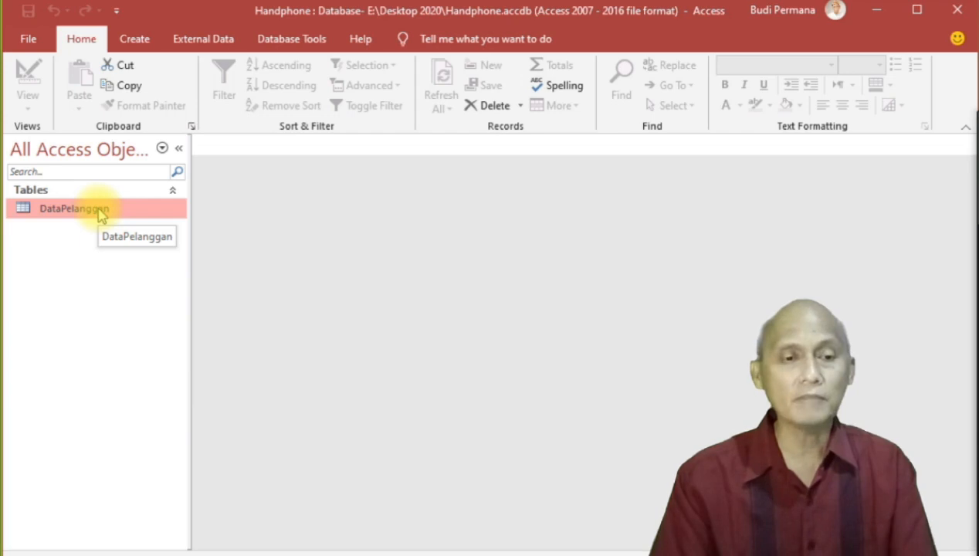
# Step: Open DataPelanggan in Design View and inspect the KodePos and Kota field properties
pyautogui.rightClick(101, 216)
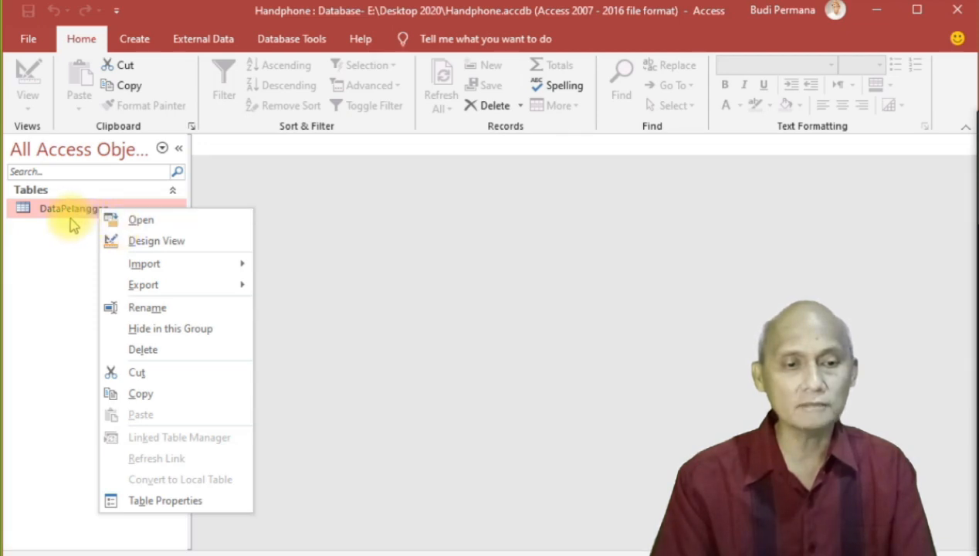
pyautogui.click(147, 240)
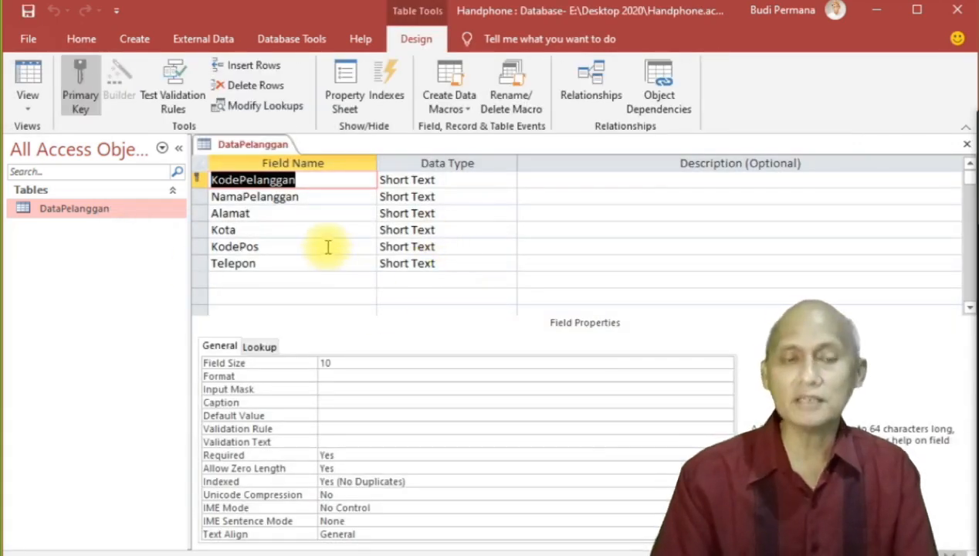
pyautogui.click(315, 246)
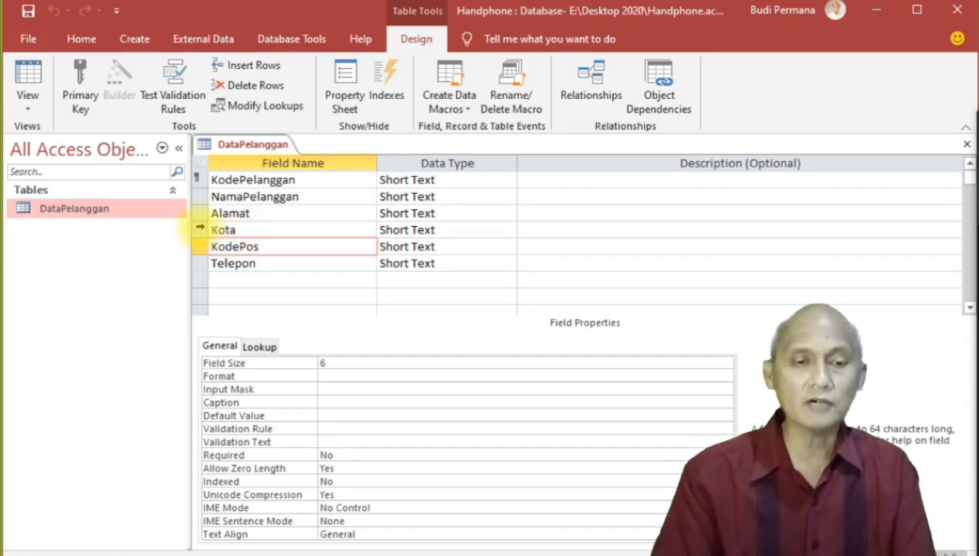
pyautogui.click(198, 229)
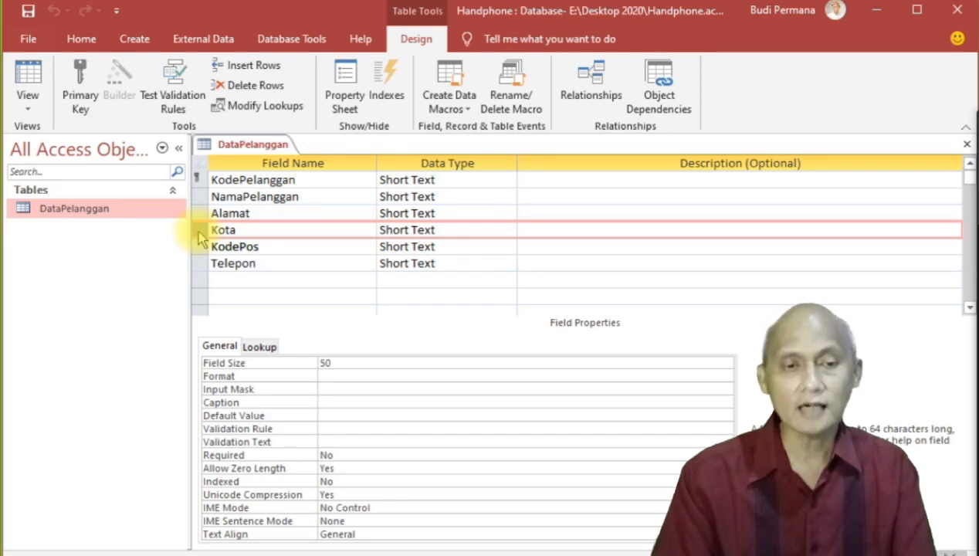
pyautogui.rightClick(201, 237)
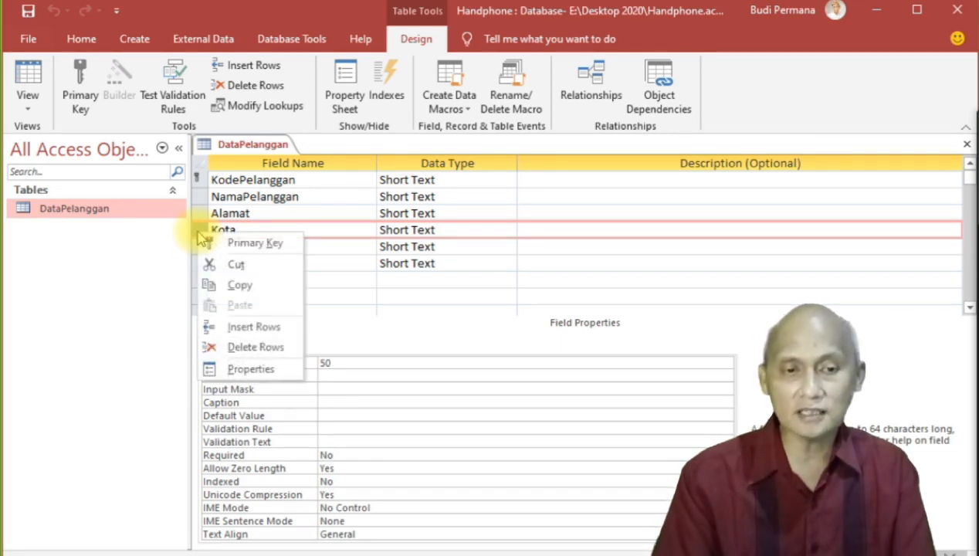
pyautogui.click(200, 227)
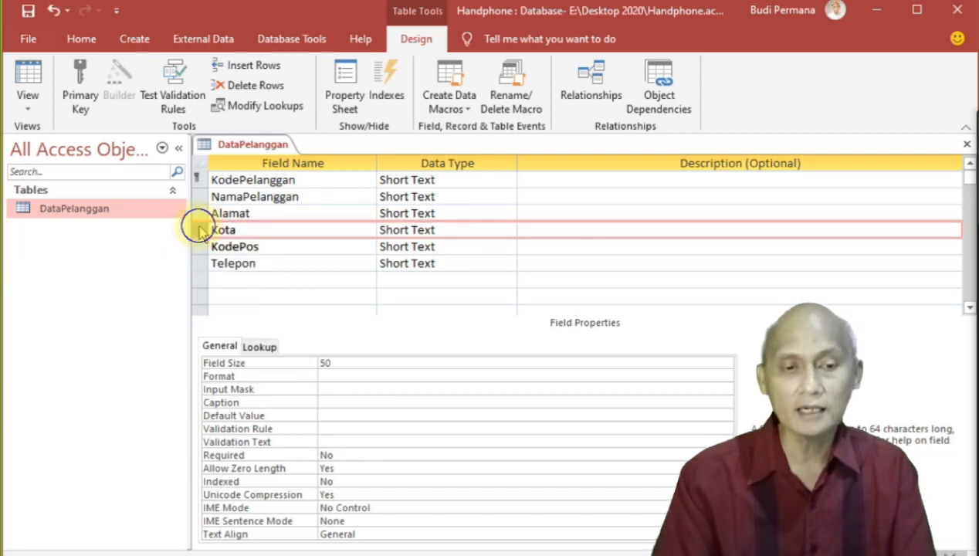
pyautogui.rightClick(199, 230)
pyautogui.click(258, 323)
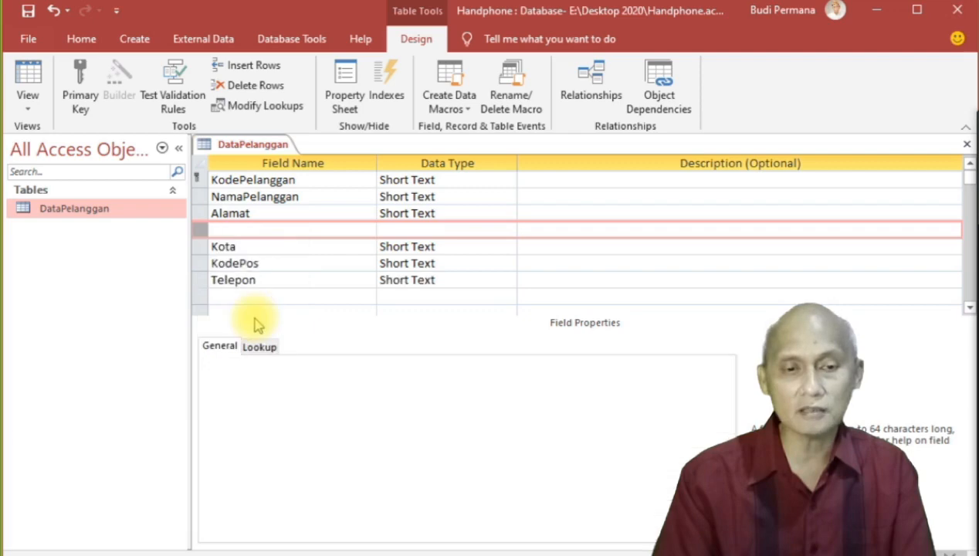
pyautogui.click(279, 232)
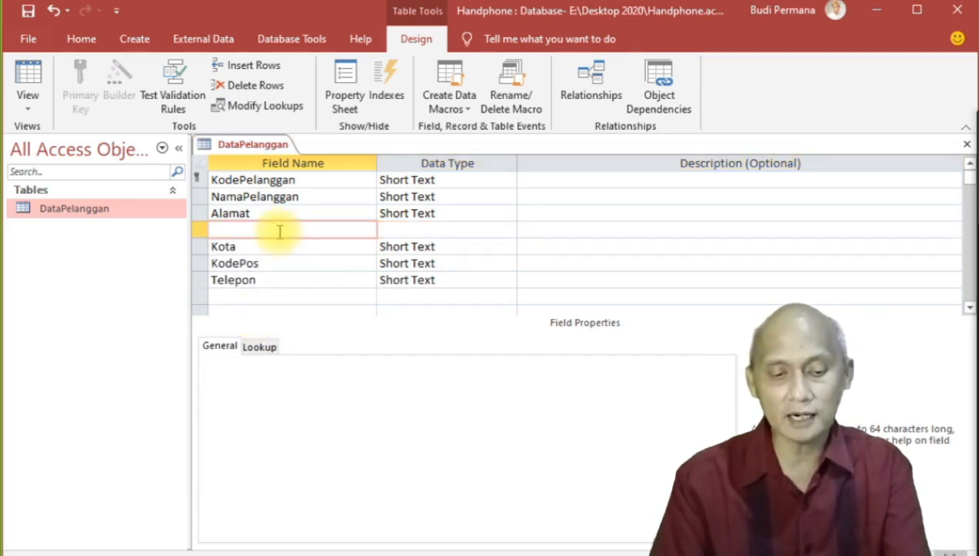
pyautogui.write('MMMMM')
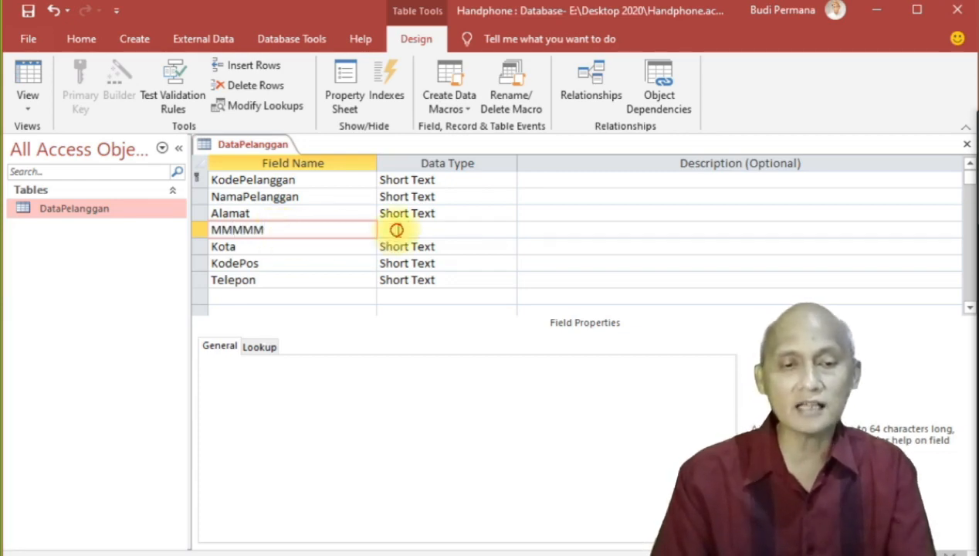
pyautogui.click(396, 229)
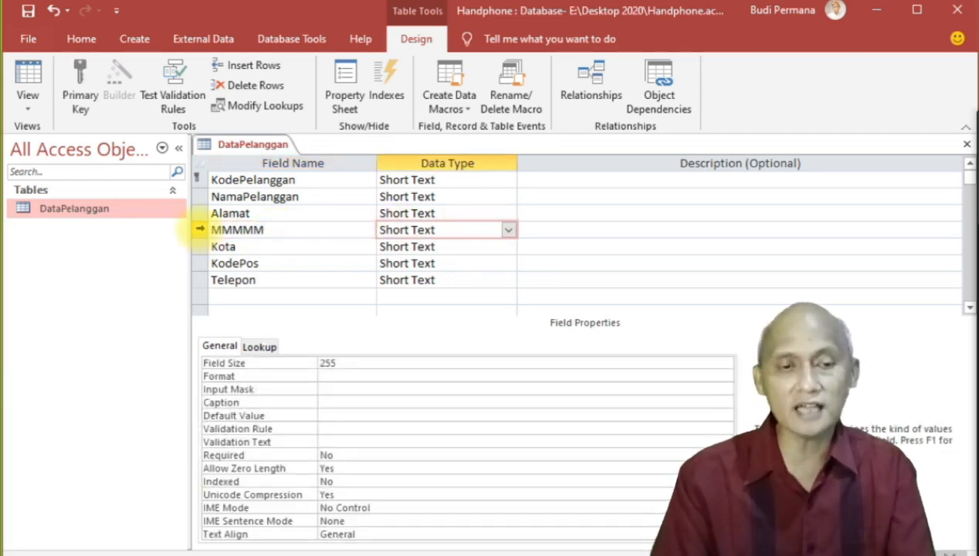
pyautogui.click(199, 229)
pyautogui.rightClick(201, 228)
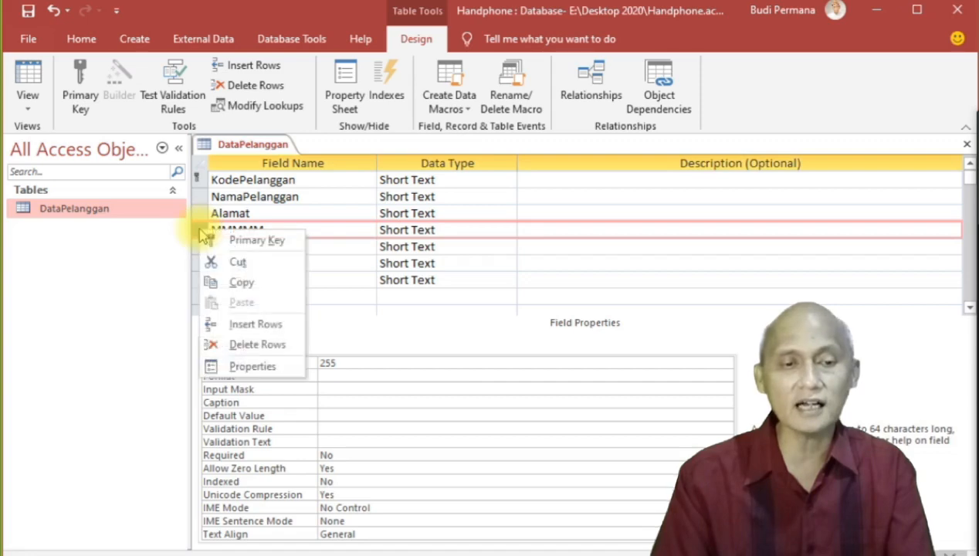
pyautogui.click(266, 343)
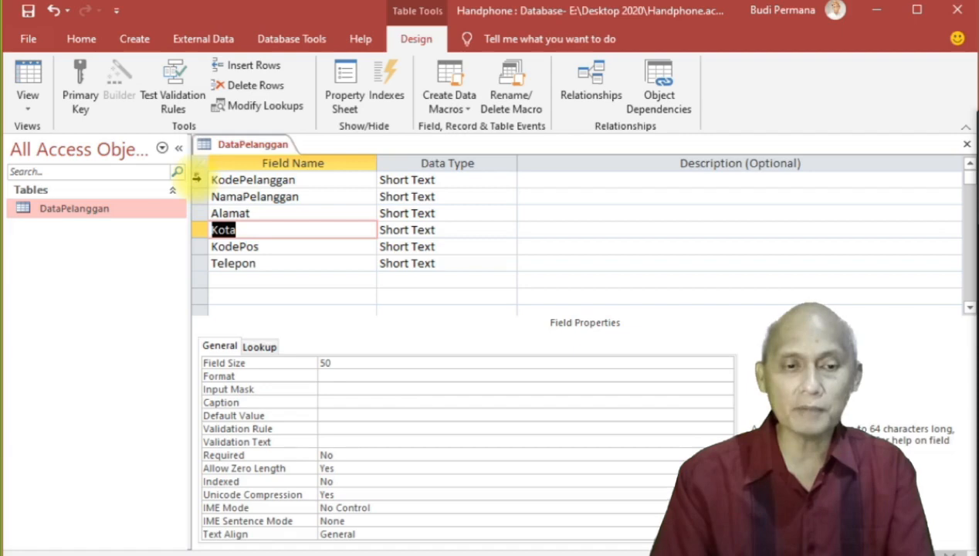
pyautogui.click(222, 179)
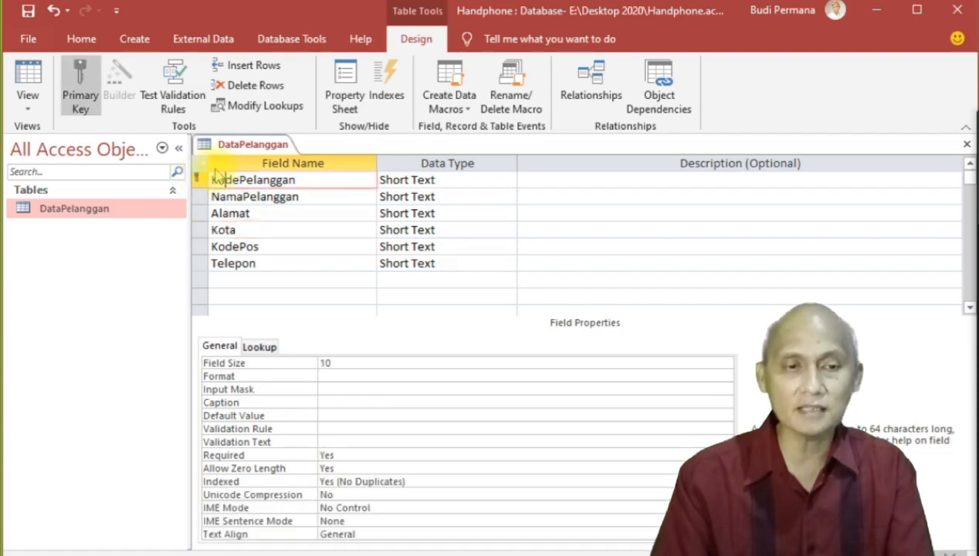
pyautogui.click(78, 78)
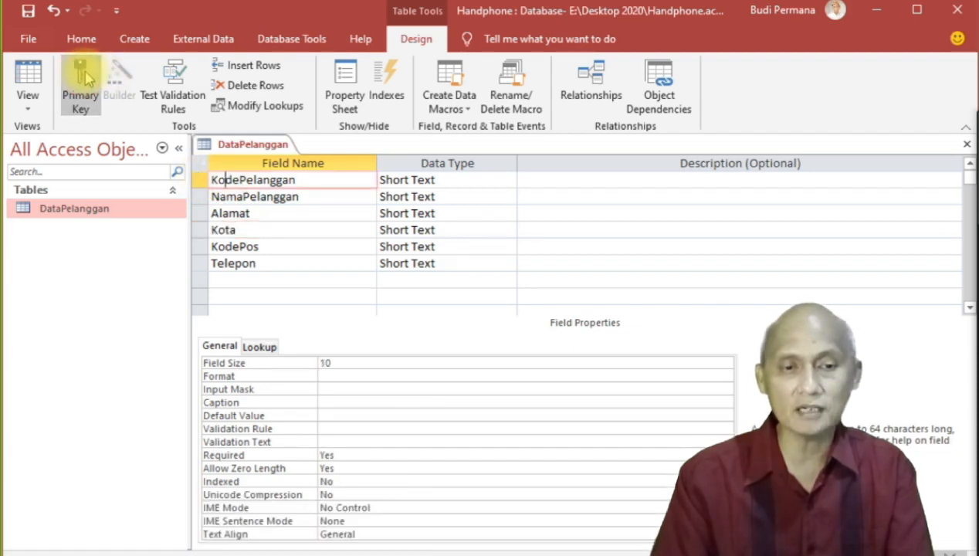
pyautogui.click(200, 227)
pyautogui.click(82, 78)
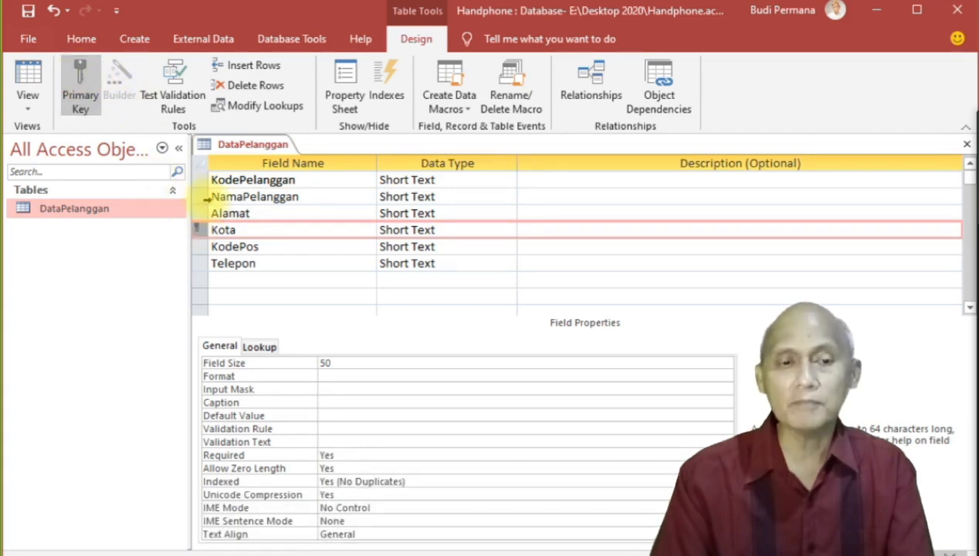
pyautogui.click(223, 179)
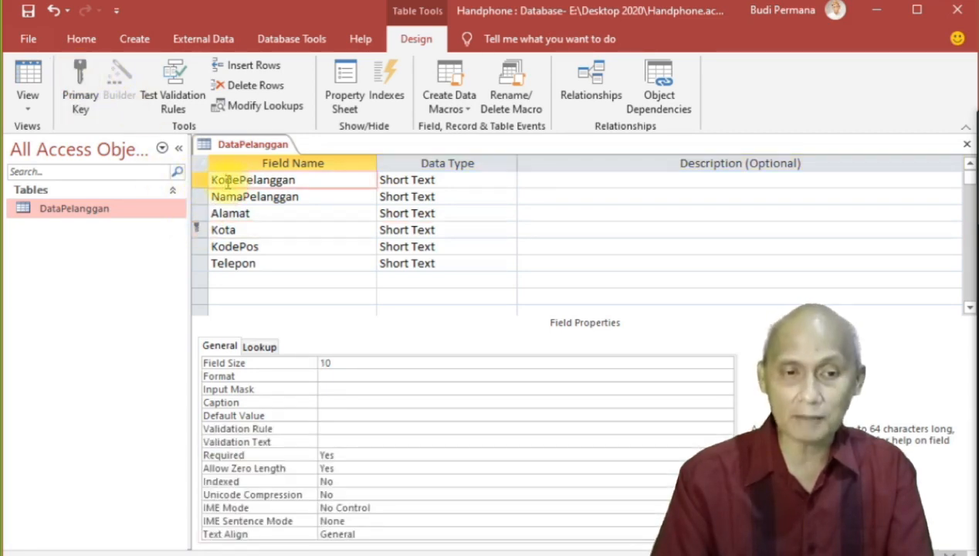
pyautogui.click(82, 77)
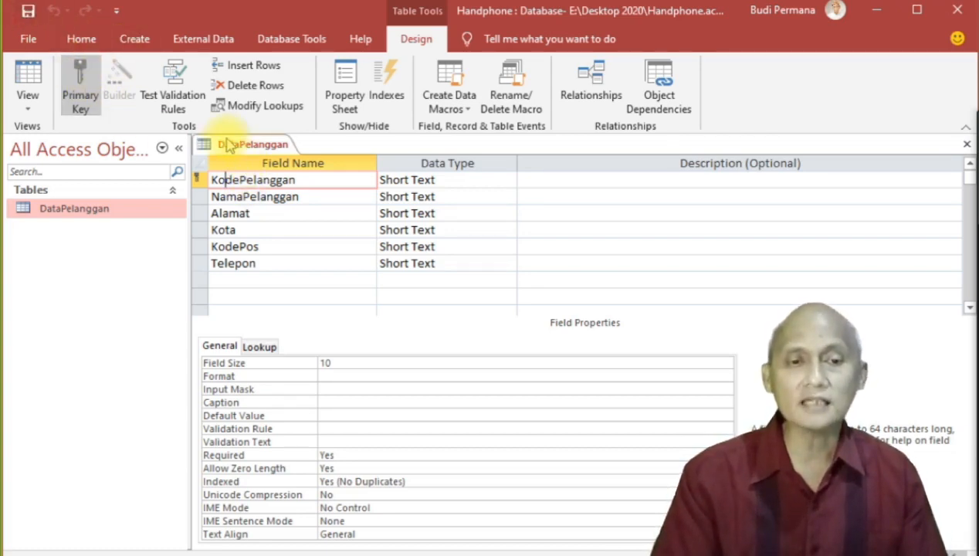
pyautogui.click(28, 102)
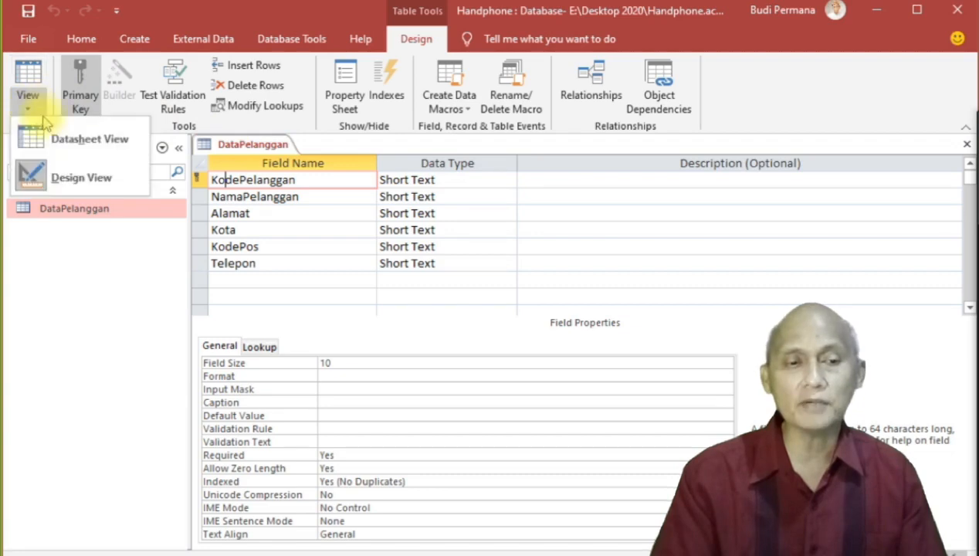
# Step: Return DataPelanggan to Datasheet View and look over the Fields and Table ribbon options
pyautogui.click(48, 139)
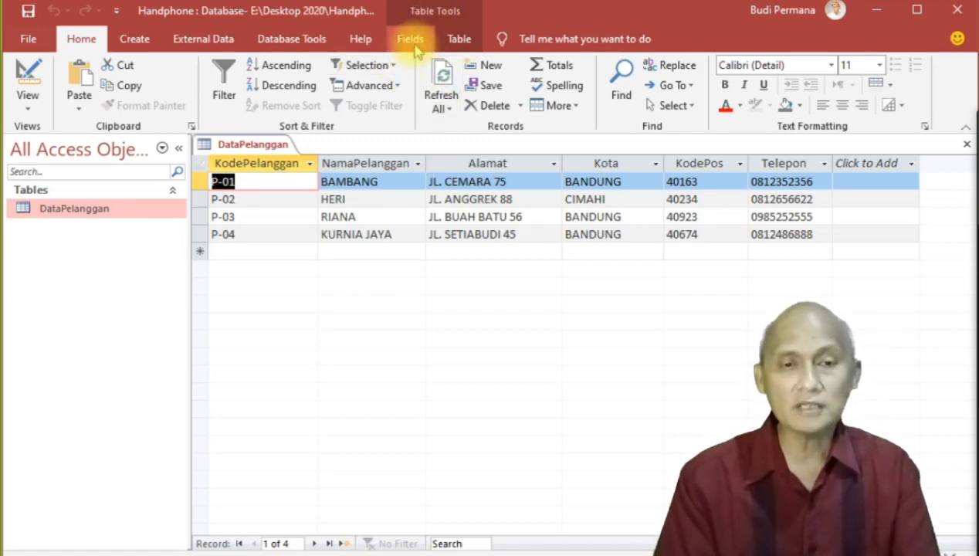
pyautogui.click(413, 43)
pyautogui.click(454, 37)
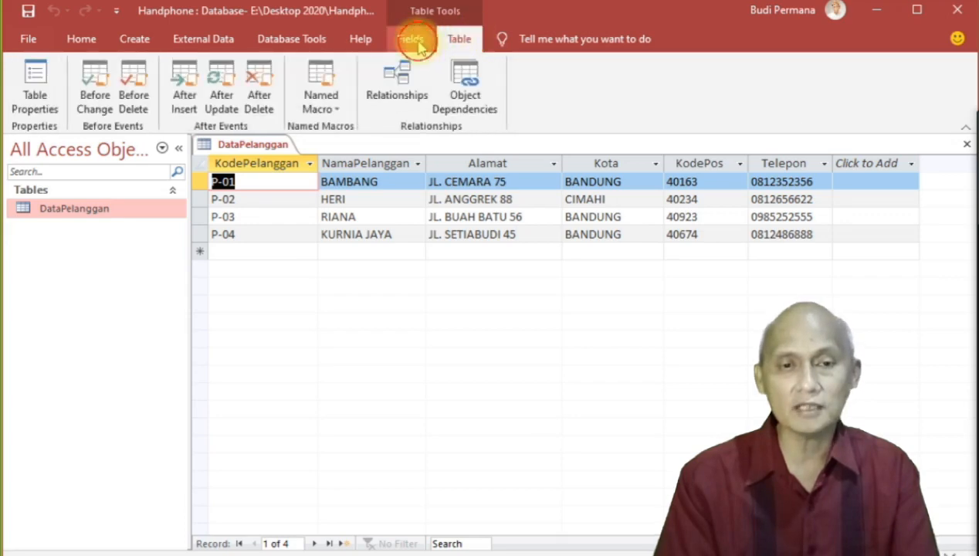
pyautogui.click(413, 42)
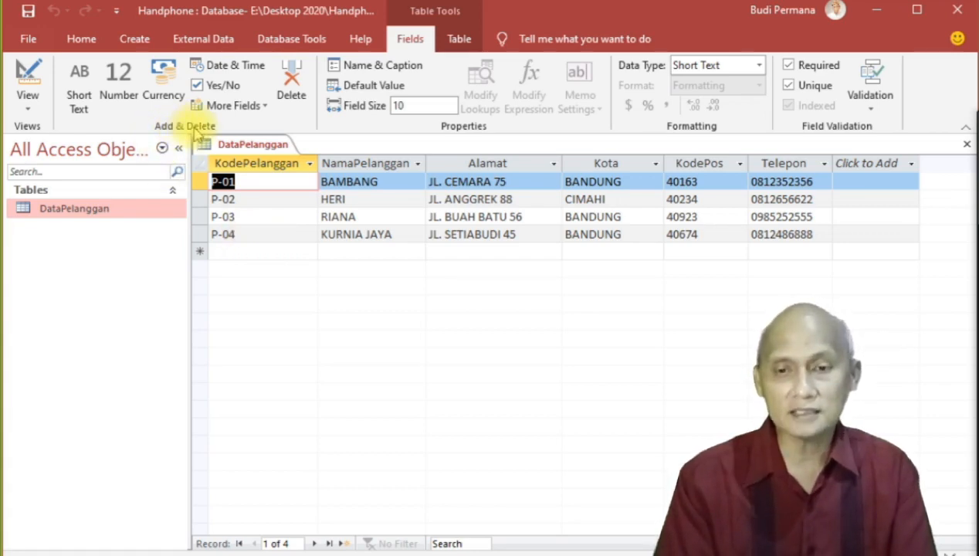
pyautogui.click(459, 39)
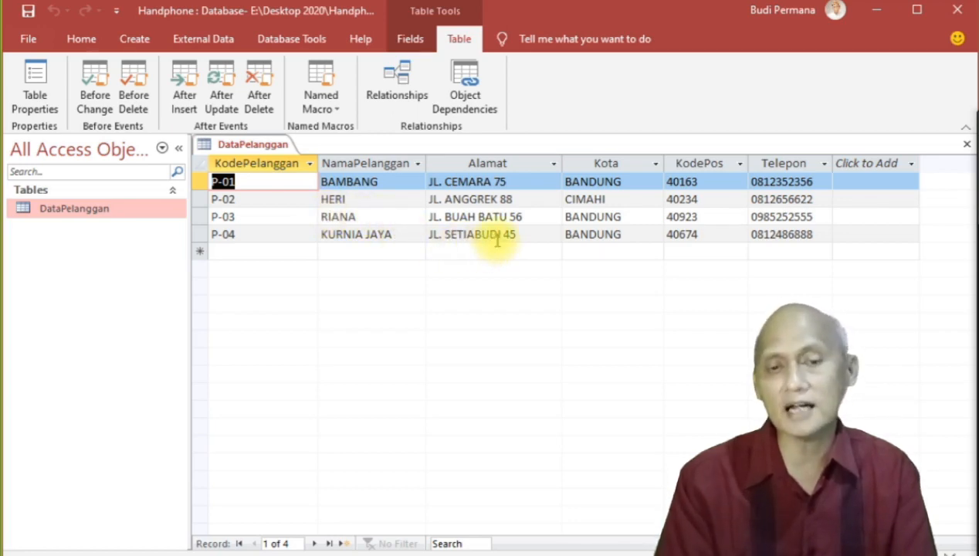
pyautogui.click(81, 40)
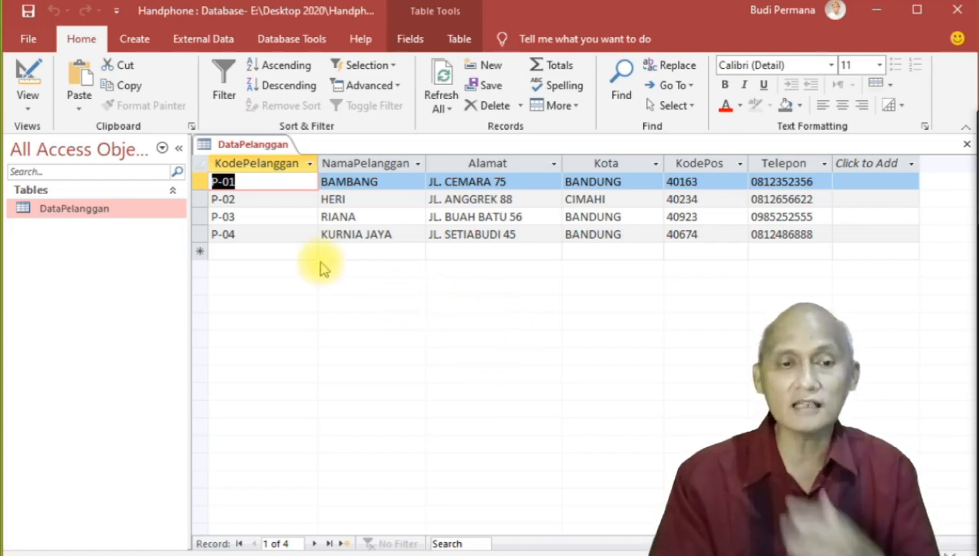
pyautogui.click(202, 216)
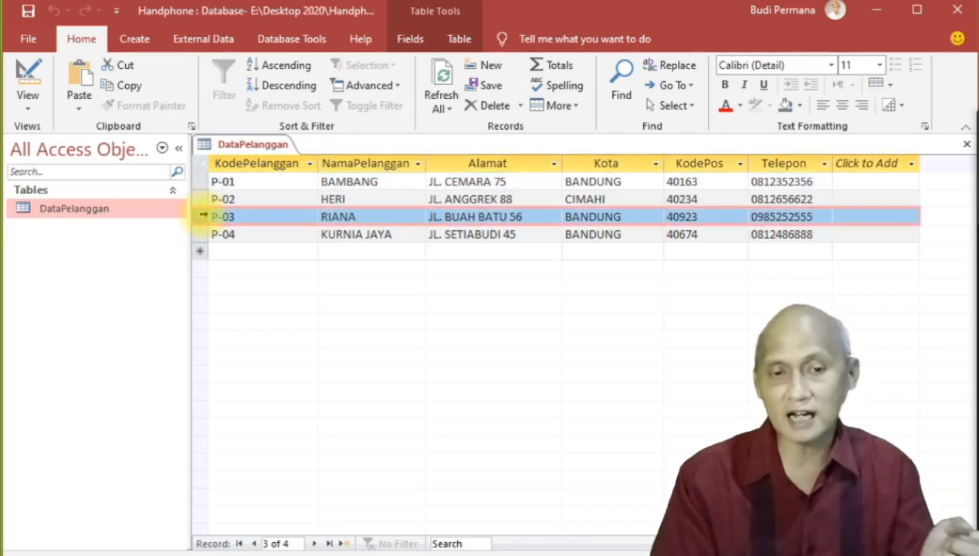
pyautogui.click(360, 165)
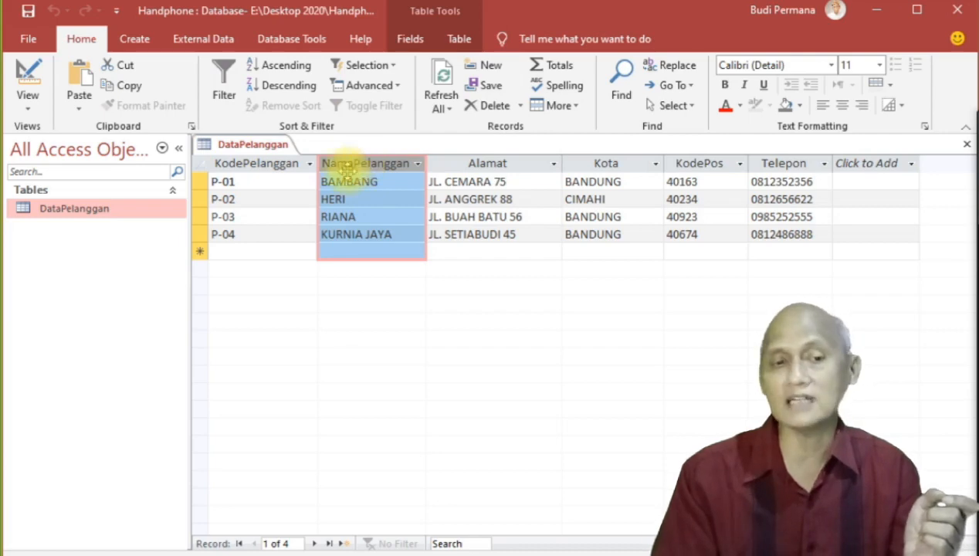
pyautogui.click(253, 199)
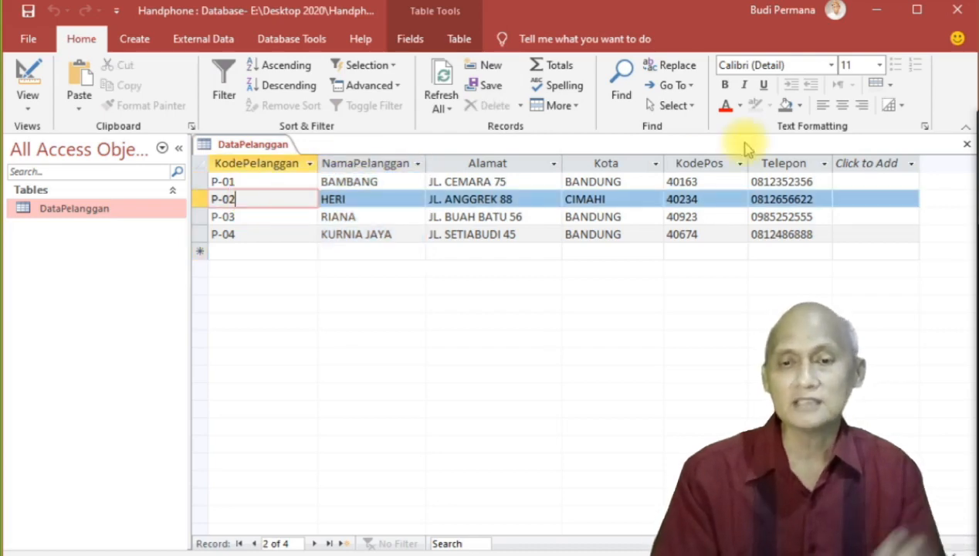
# Step: Set the datasheet text to red Impact font at size 12
pyautogui.click(832, 68)
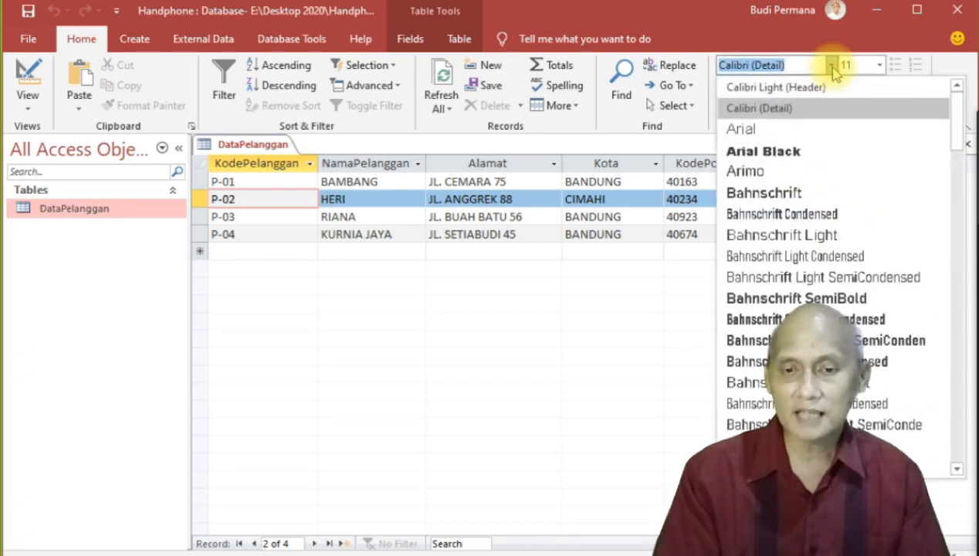
pyautogui.moveTo(954, 142); pyautogui.dragTo(955, 241)
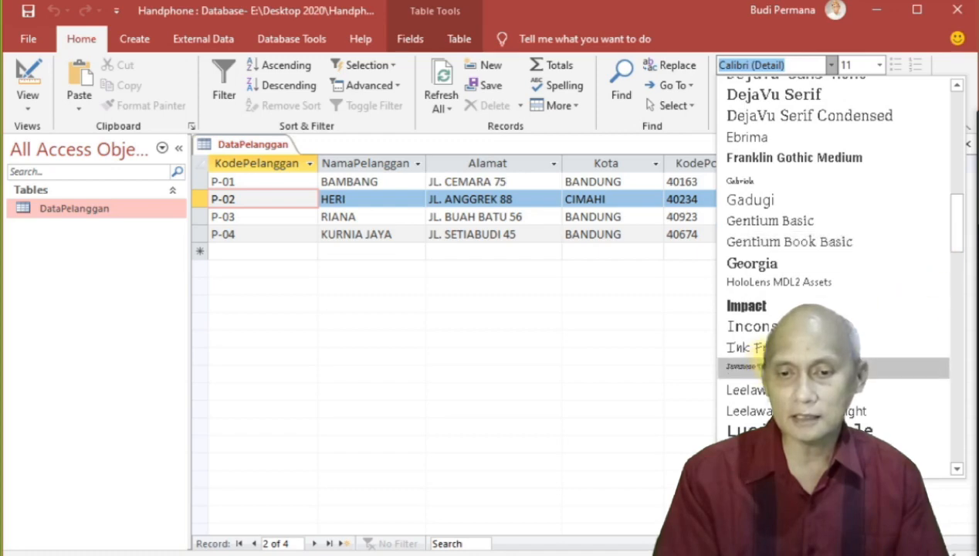
pyautogui.click(747, 305)
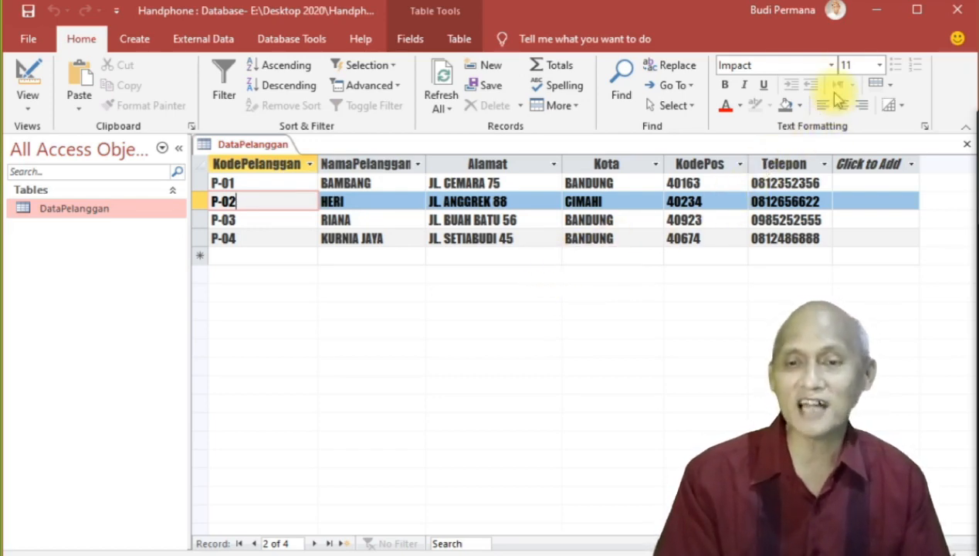
pyautogui.click(880, 66)
pyautogui.click(854, 149)
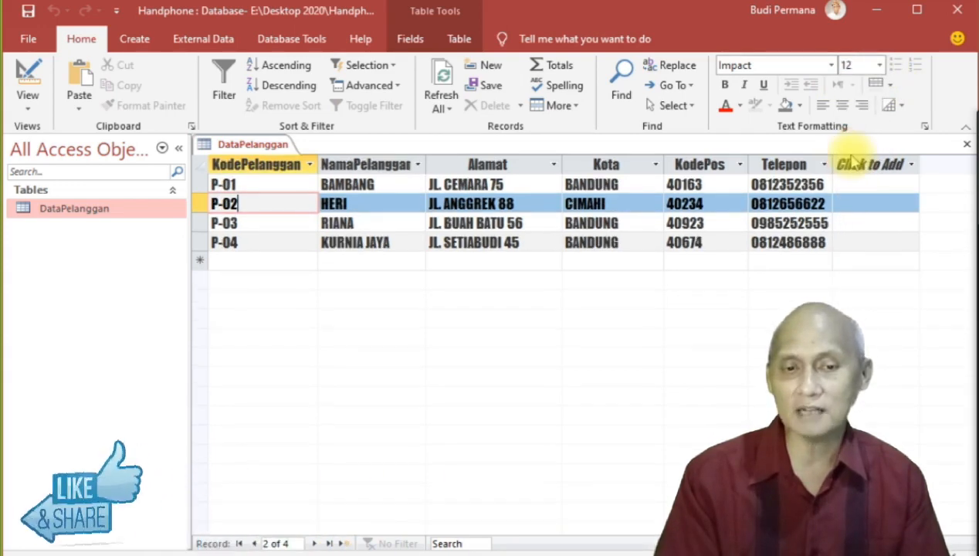
pyautogui.click(727, 108)
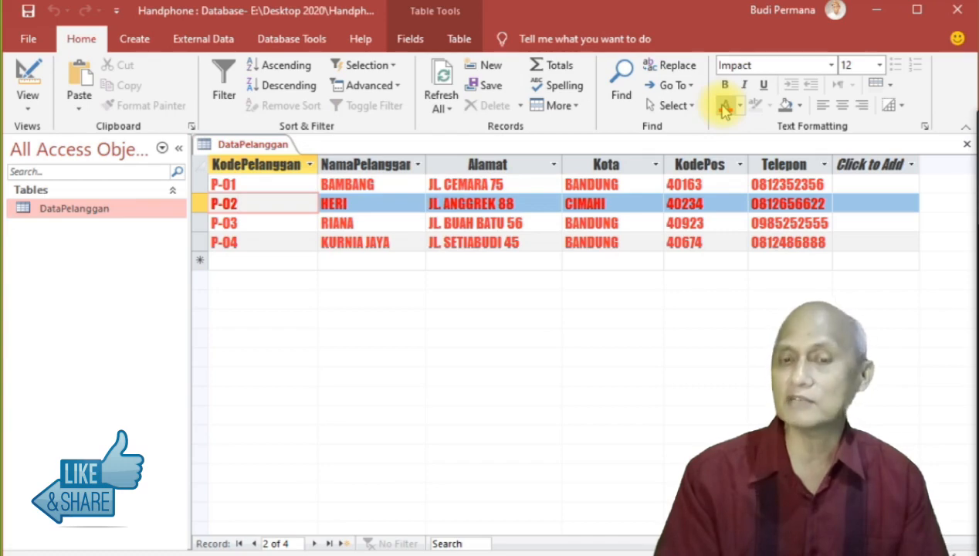
# Step: Make the datasheet text italic and underlined, with bold left off
pyautogui.click(725, 87)
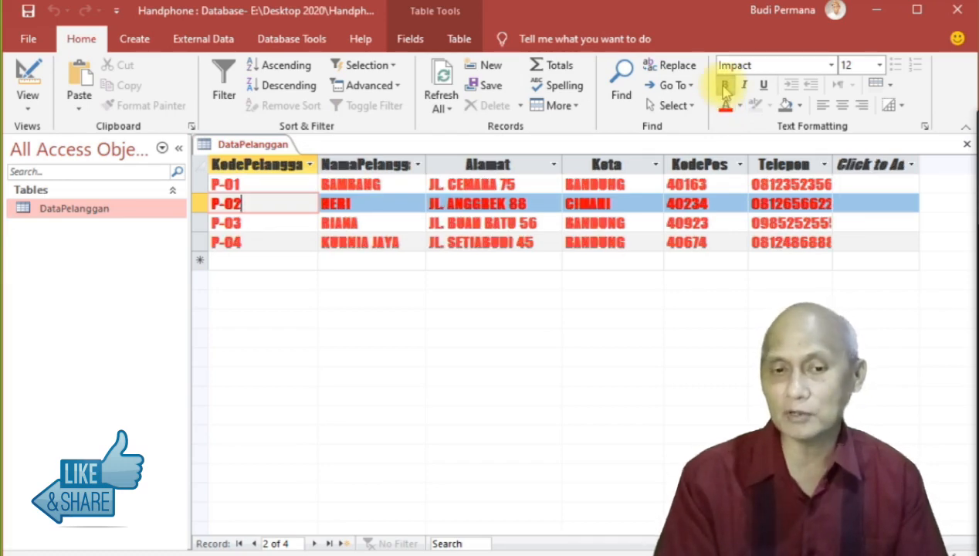
pyautogui.click(725, 86)
pyautogui.click(744, 86)
pyautogui.click(763, 87)
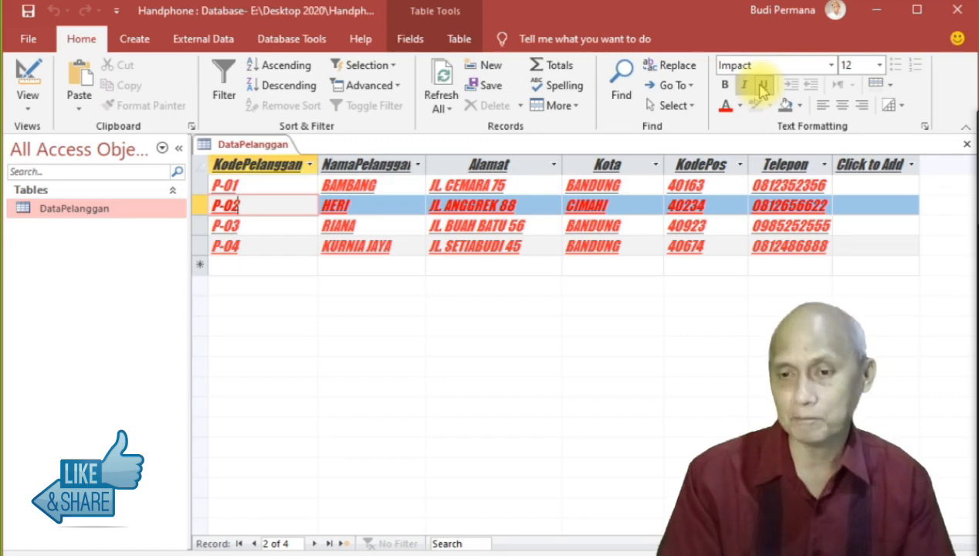
pyautogui.click(831, 66)
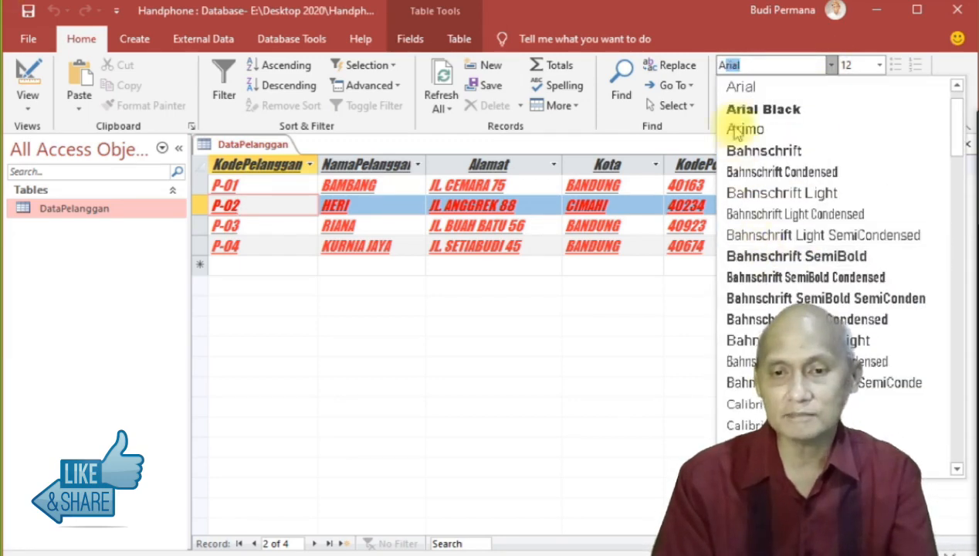
# Step: Format the datasheet text as bold orange Arial size 11, removing italic and underline
pyautogui.click(733, 87)
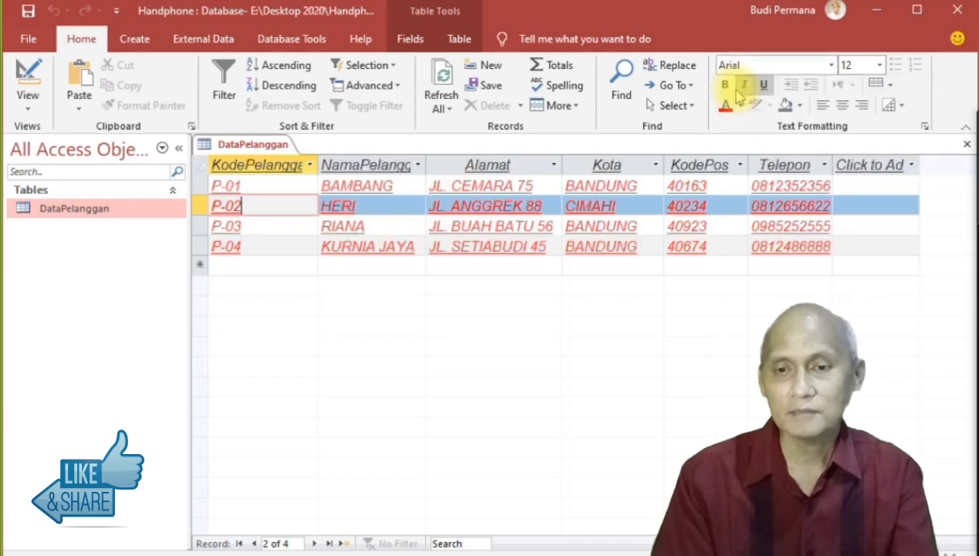
pyautogui.click(880, 65)
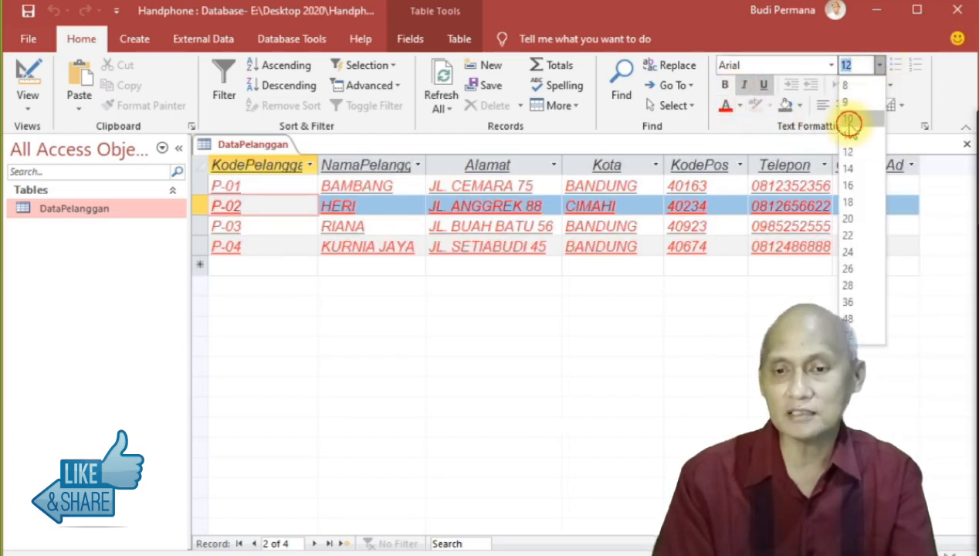
pyautogui.click(849, 121)
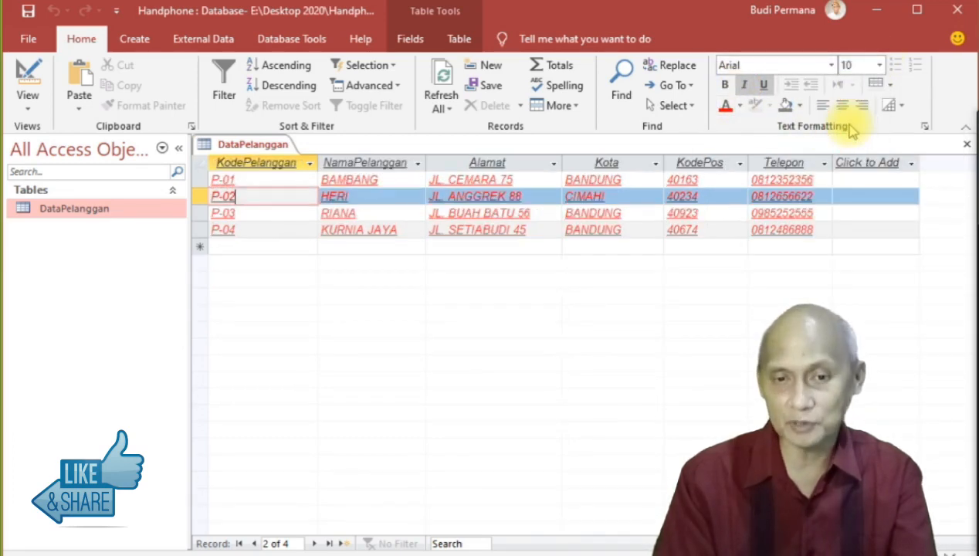
pyautogui.click(744, 86)
pyautogui.click(763, 86)
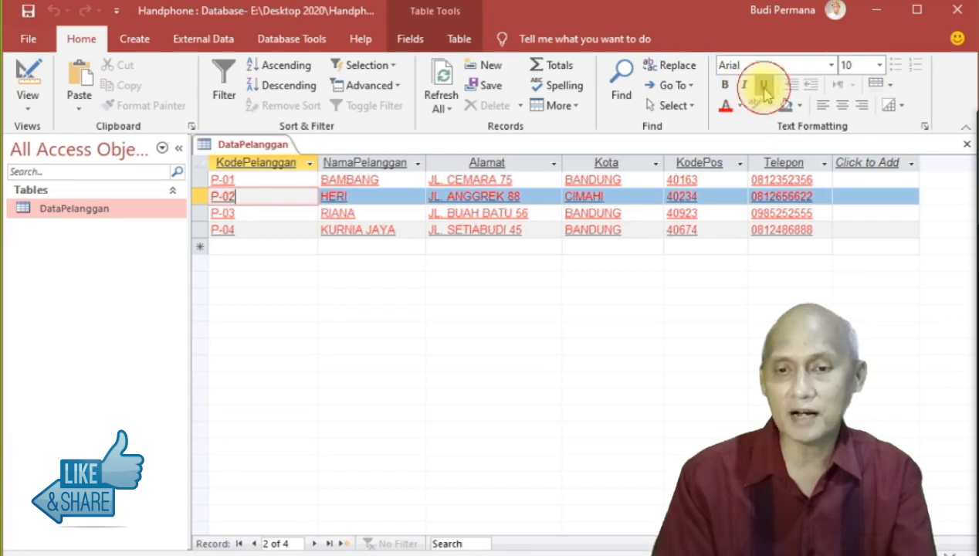
pyautogui.click(724, 86)
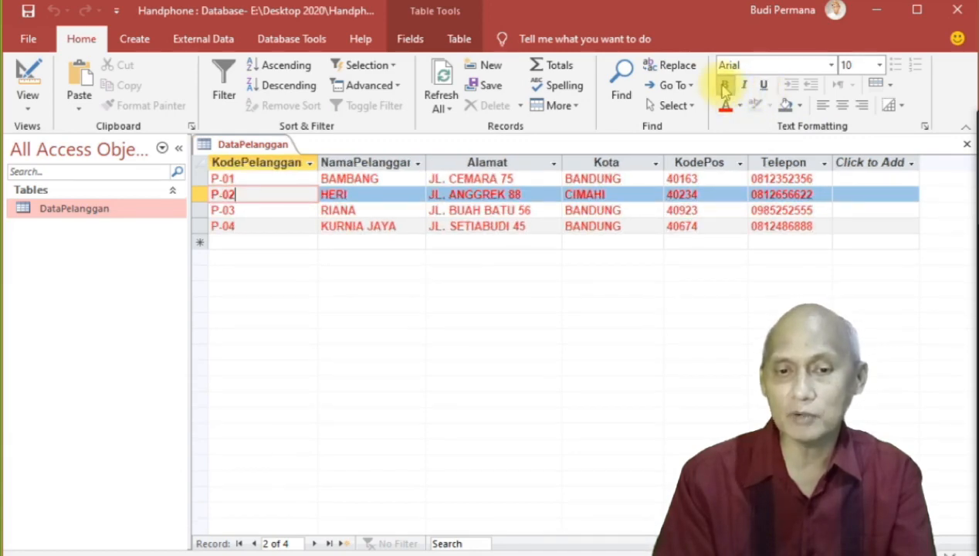
pyautogui.click(740, 106)
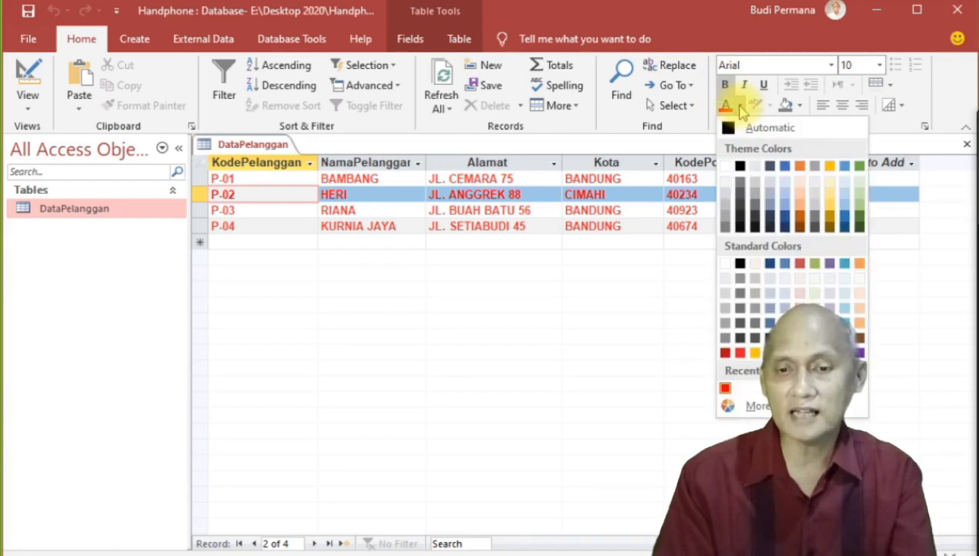
pyautogui.click(799, 221)
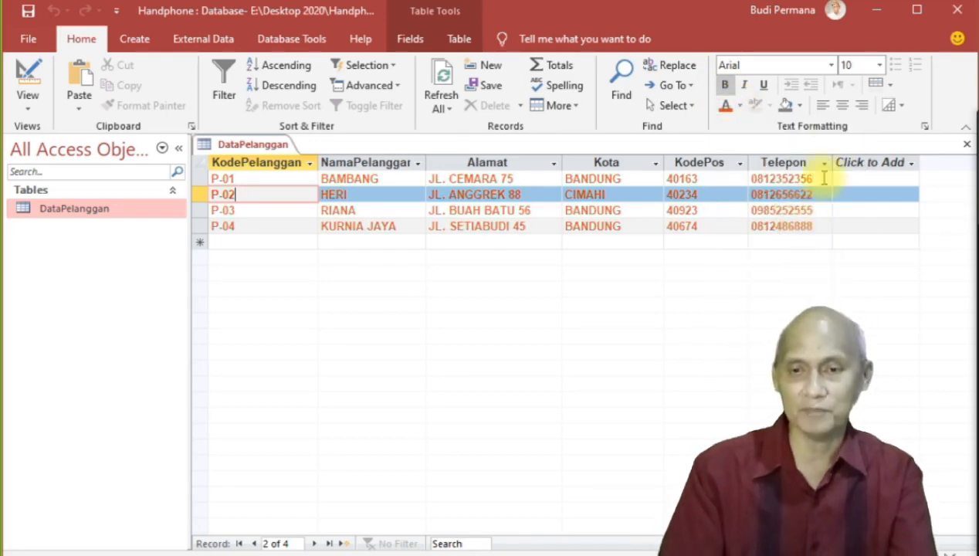
pyautogui.click(879, 66)
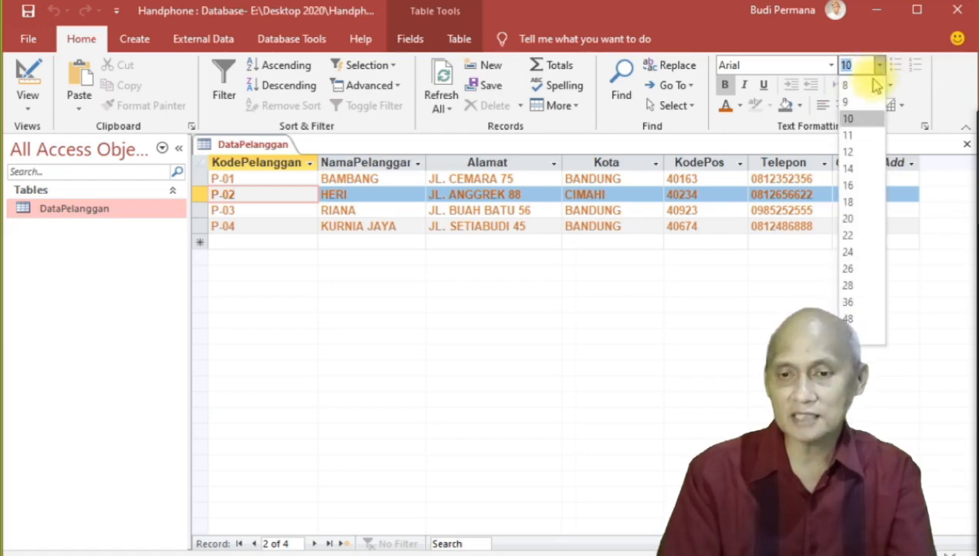
pyautogui.click(849, 129)
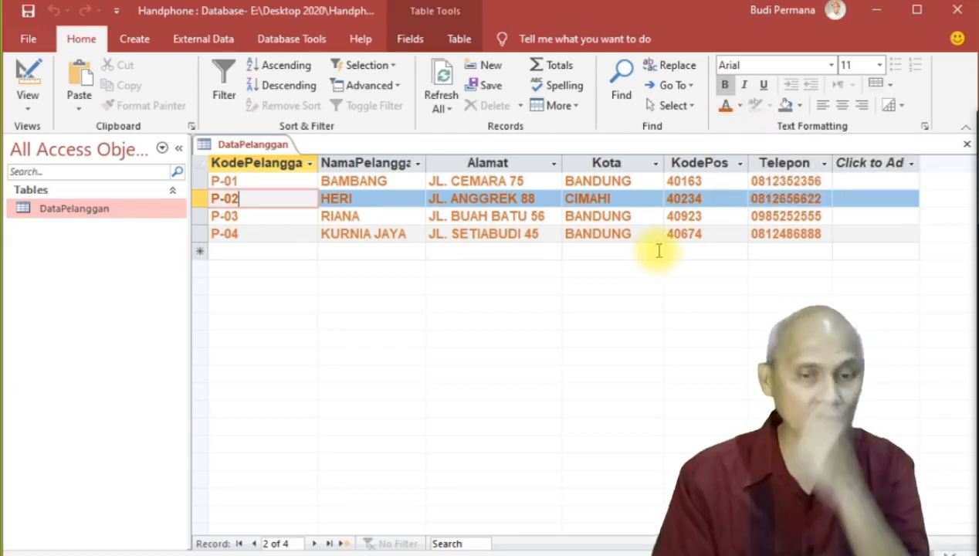
# Step: Give the datasheet a light yellow background instead of light peach
pyautogui.click(801, 108)
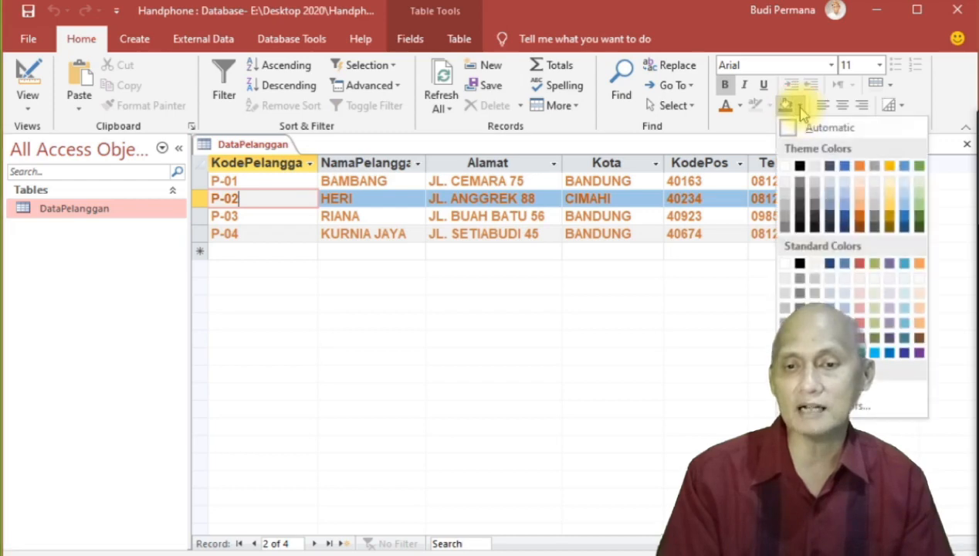
pyautogui.click(860, 180)
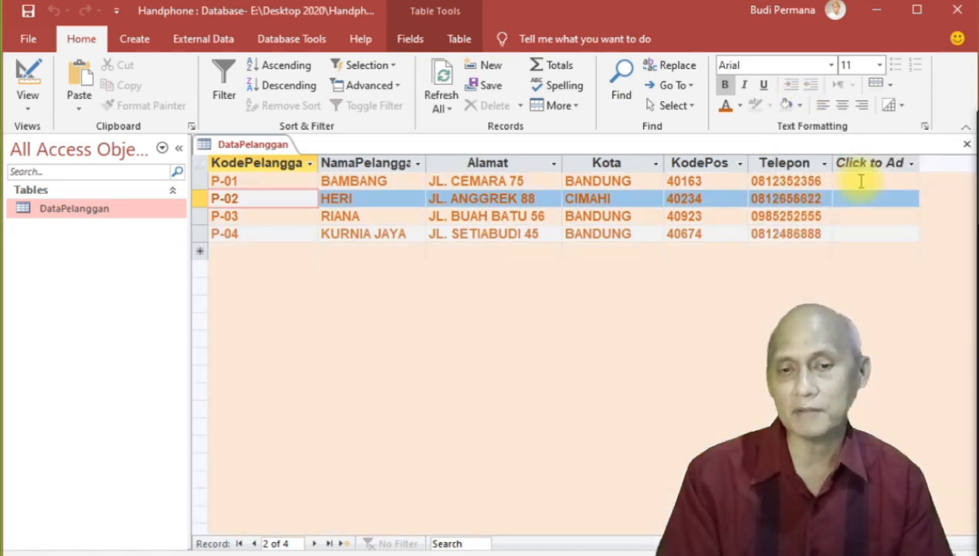
pyautogui.click(799, 105)
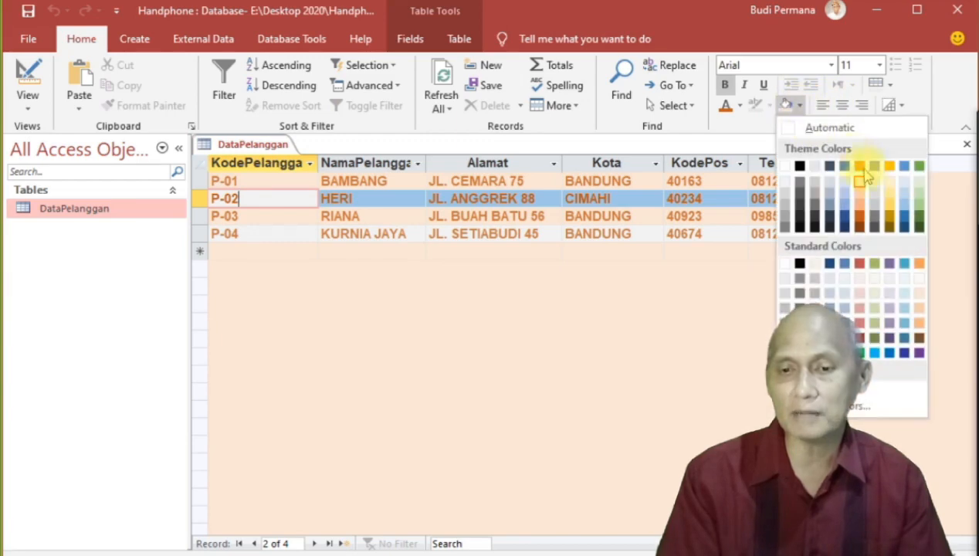
pyautogui.click(889, 183)
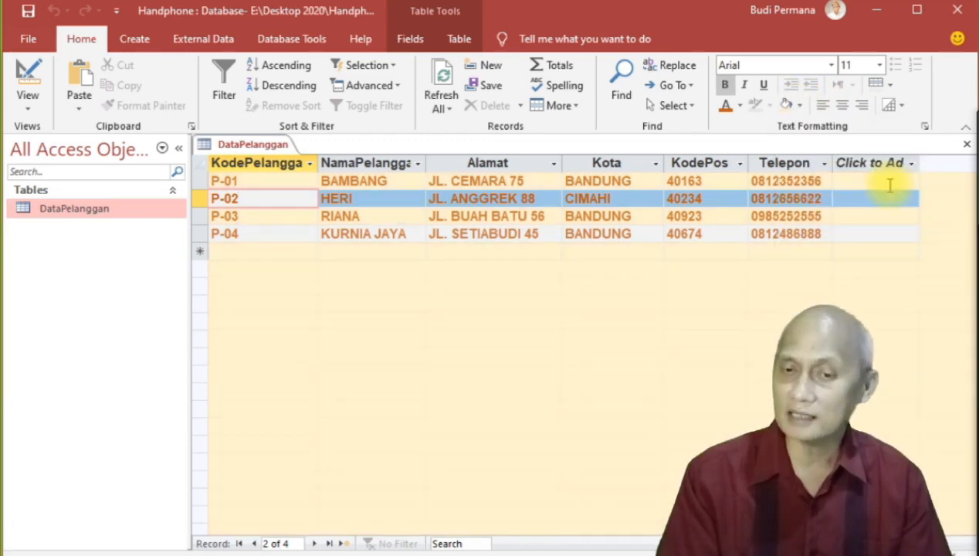
pyautogui.click(480, 234)
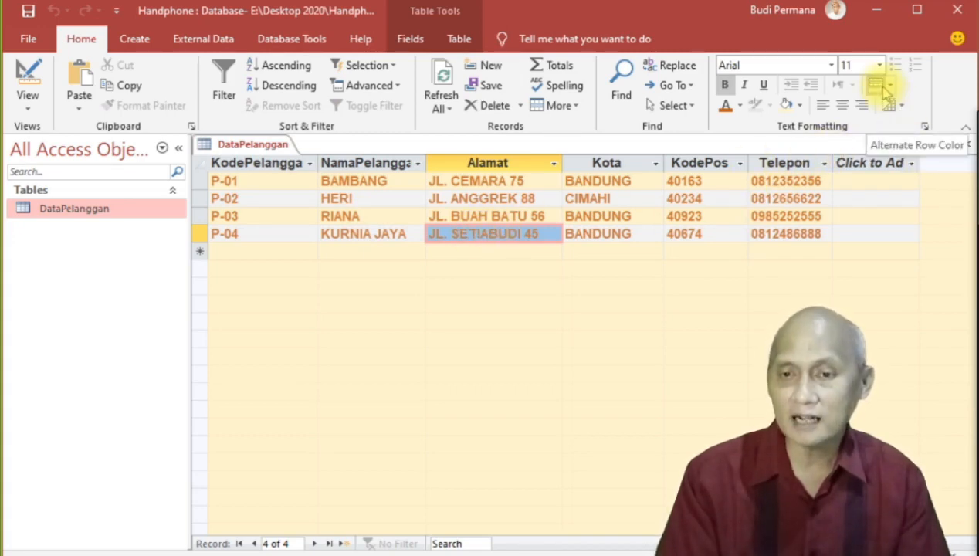
# Step: Try light blue, no shading and light pink as the alternate row colour
pyautogui.click(892, 88)
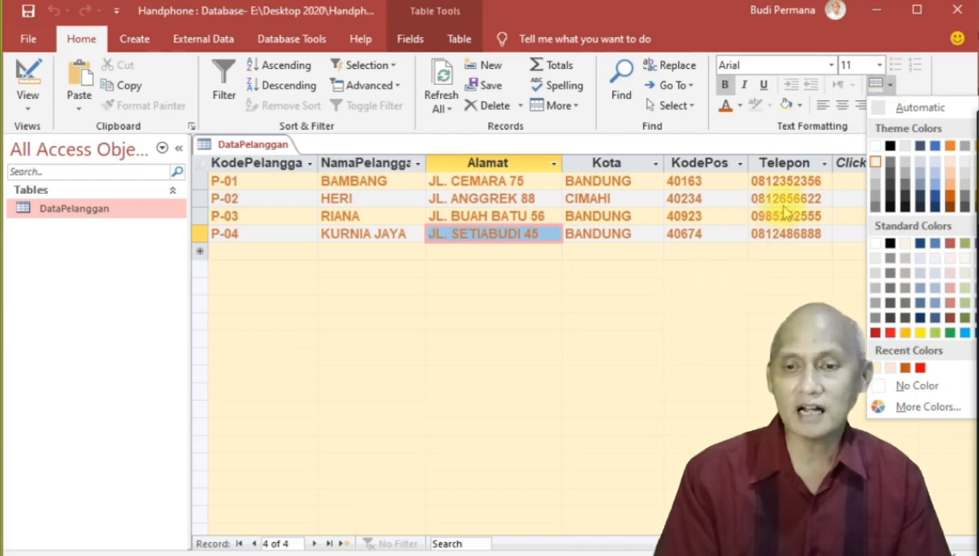
pyautogui.click(937, 178)
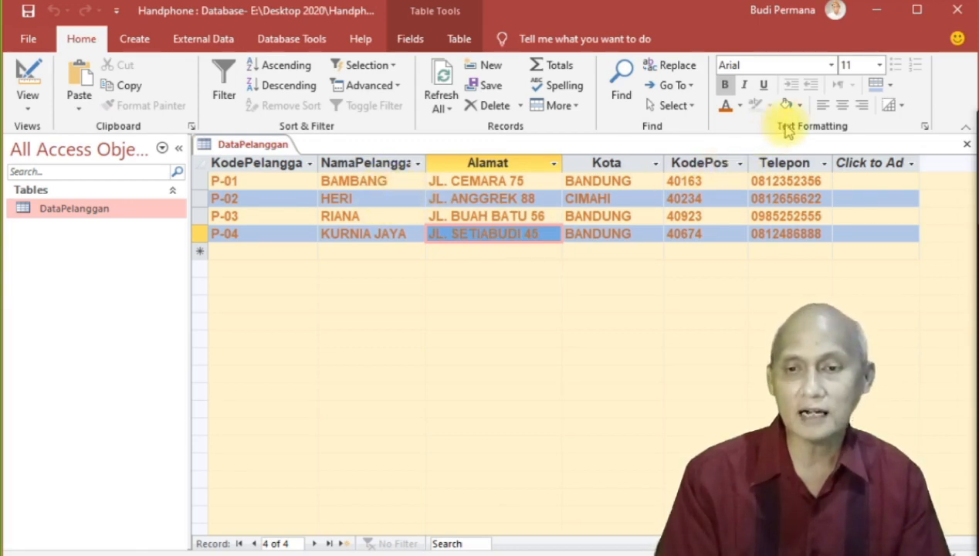
pyautogui.click(893, 86)
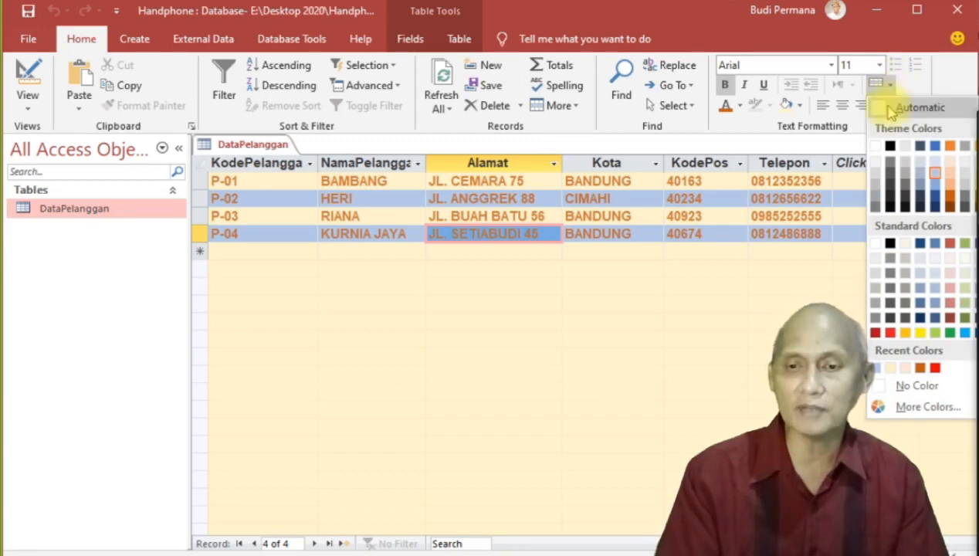
pyautogui.click(899, 389)
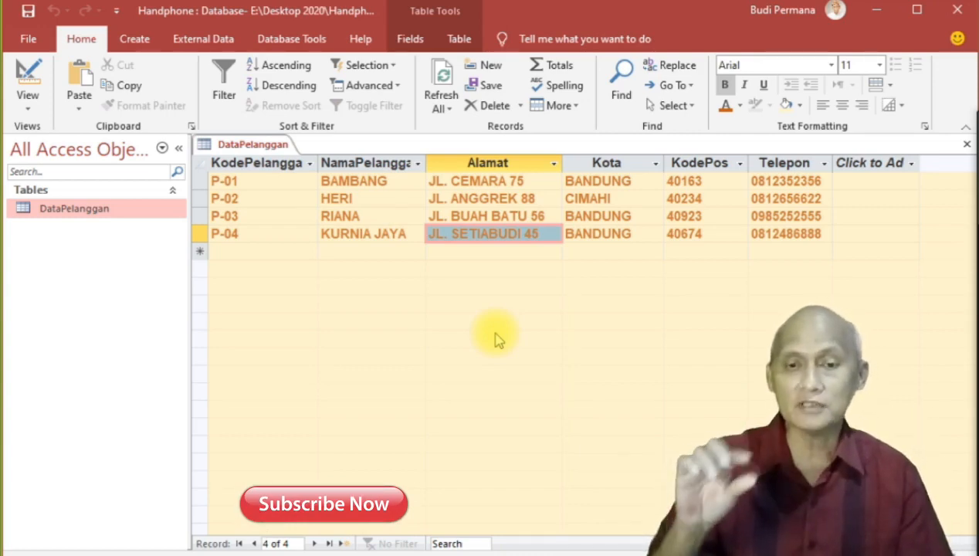
pyautogui.click(890, 87)
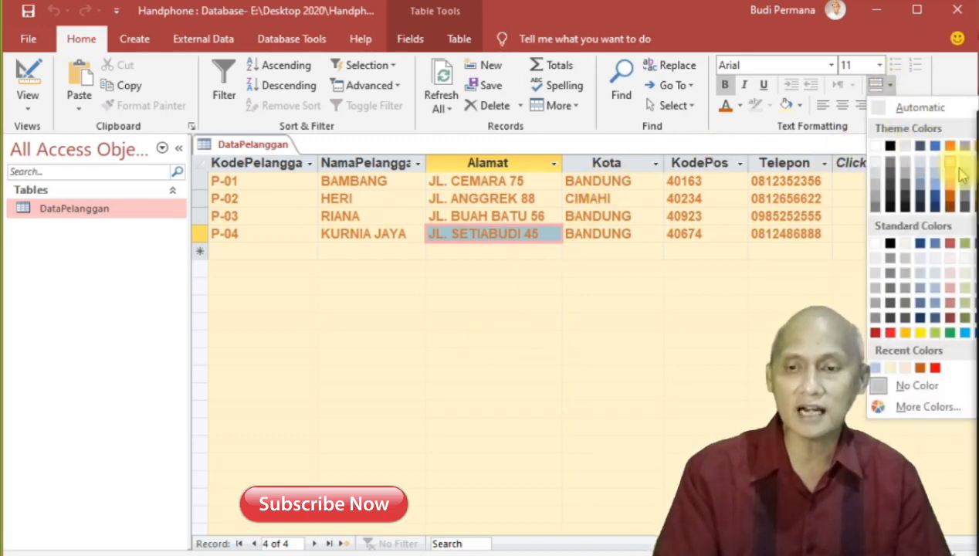
pyautogui.click(948, 190)
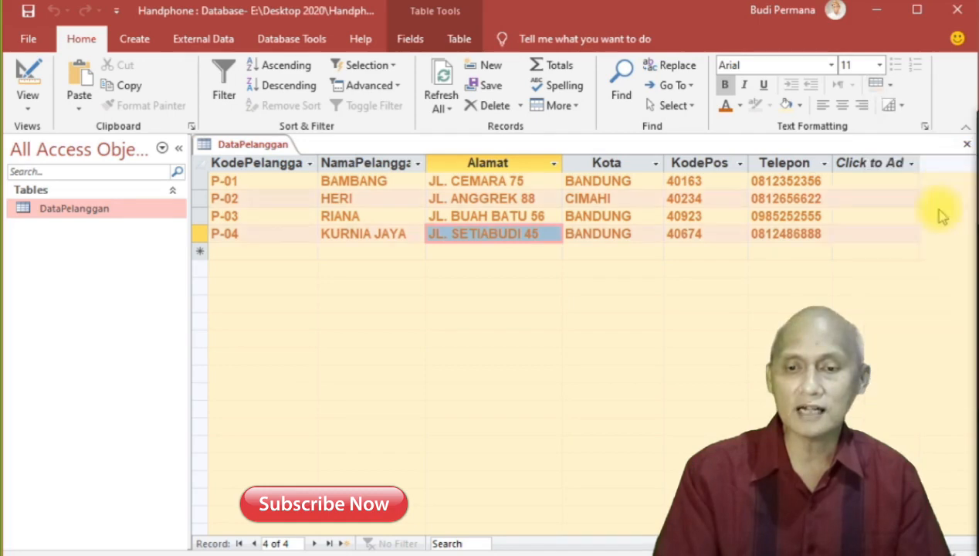
pyautogui.click(890, 84)
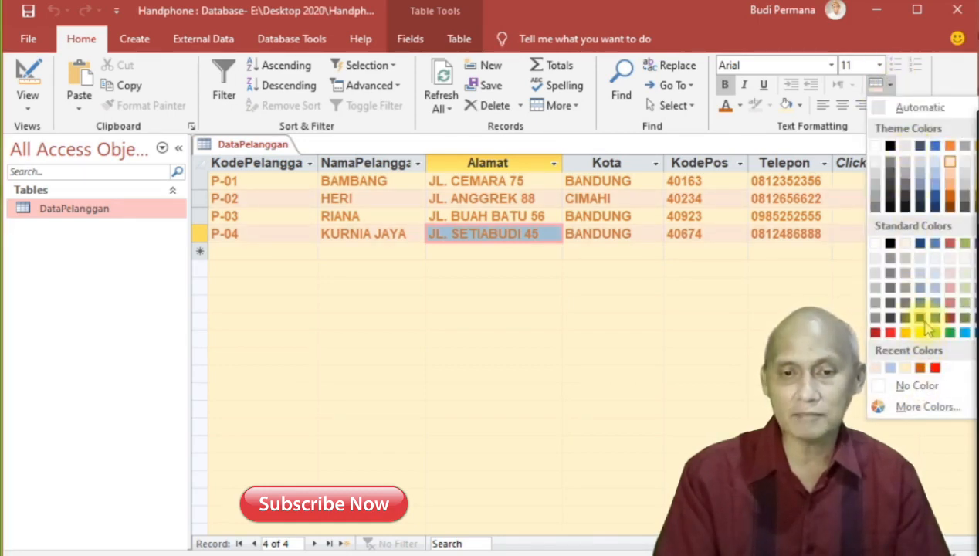
pyautogui.click(937, 163)
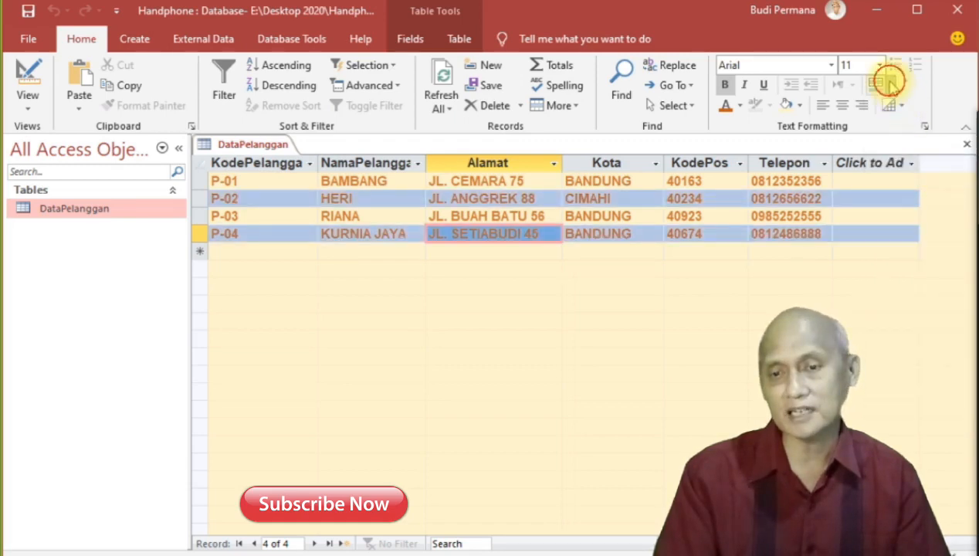
# Step: Settle on a deeper salmon alternate row colour after trying light peach
pyautogui.click(890, 84)
pyautogui.click(936, 173)
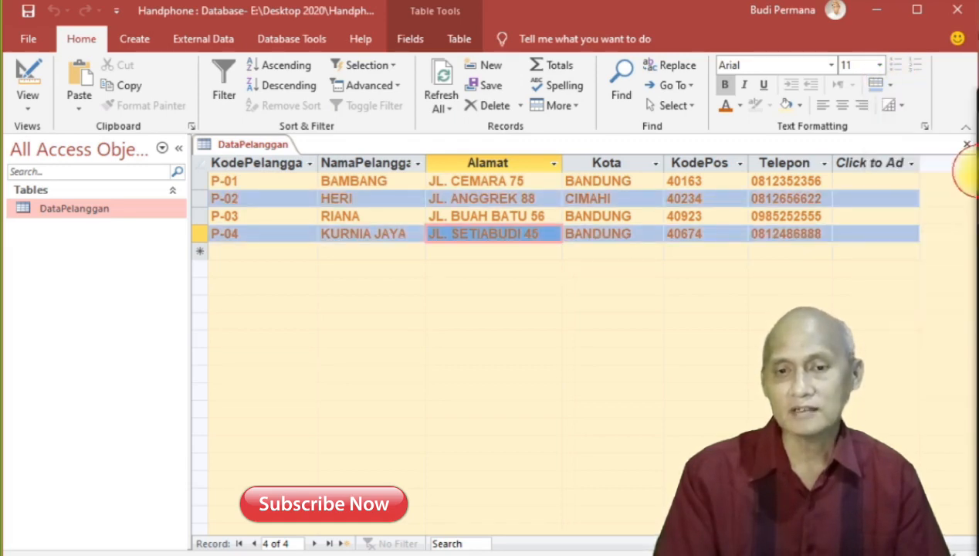
pyautogui.click(890, 86)
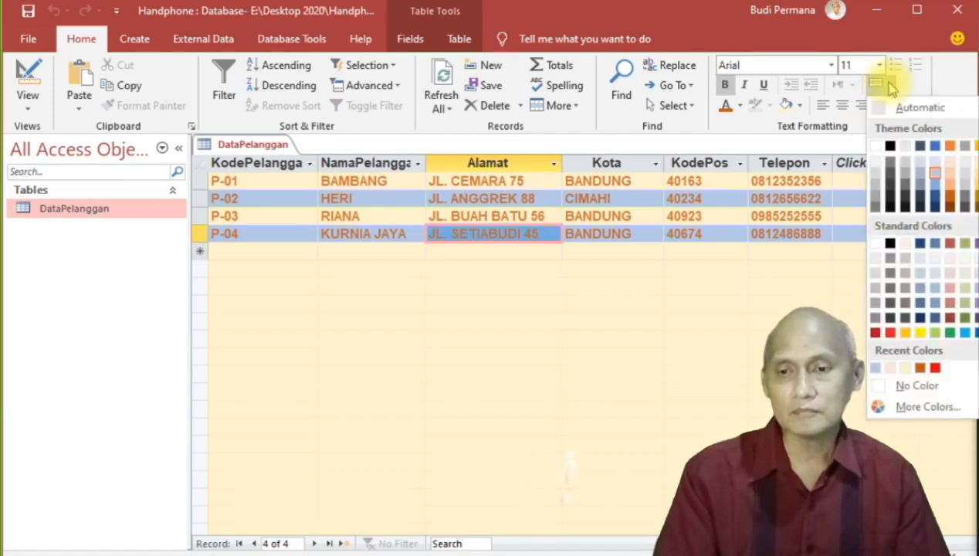
pyautogui.click(949, 158)
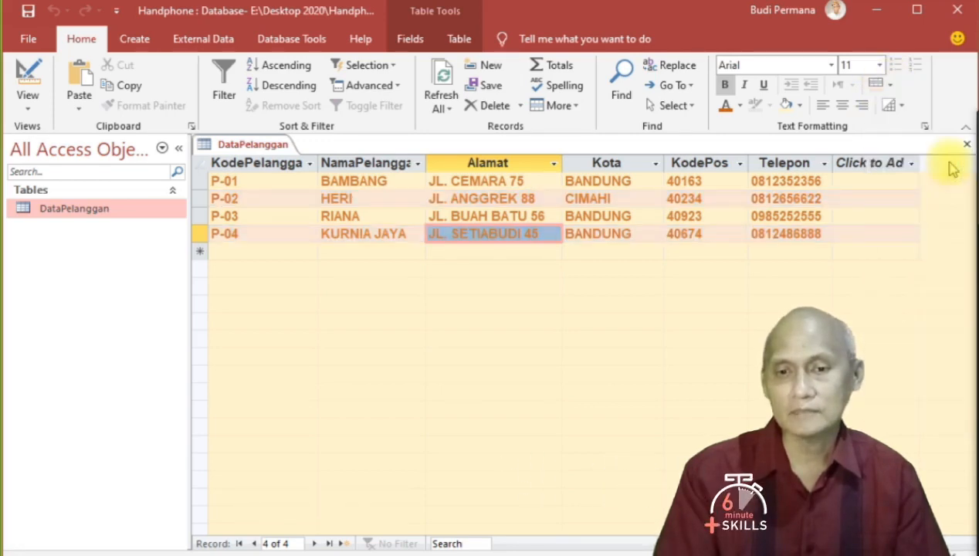
pyautogui.click(891, 85)
pyautogui.click(950, 174)
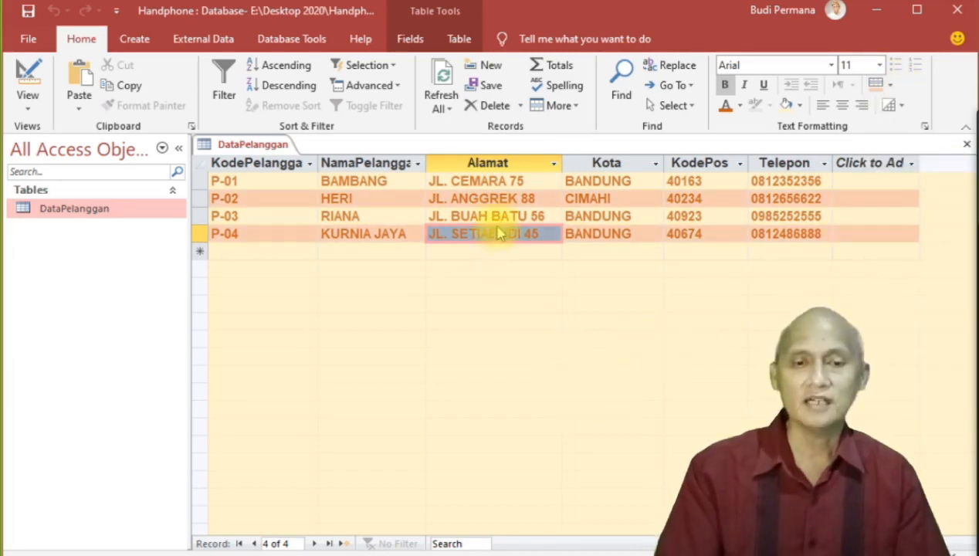
pyautogui.moveTo(494, 198); pyautogui.dragTo(498, 207)
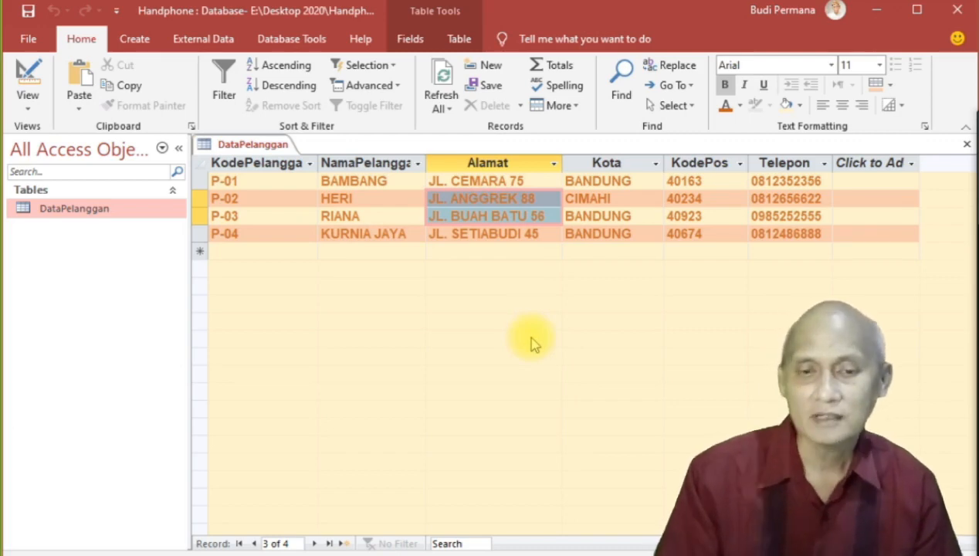
pyautogui.click(635, 234)
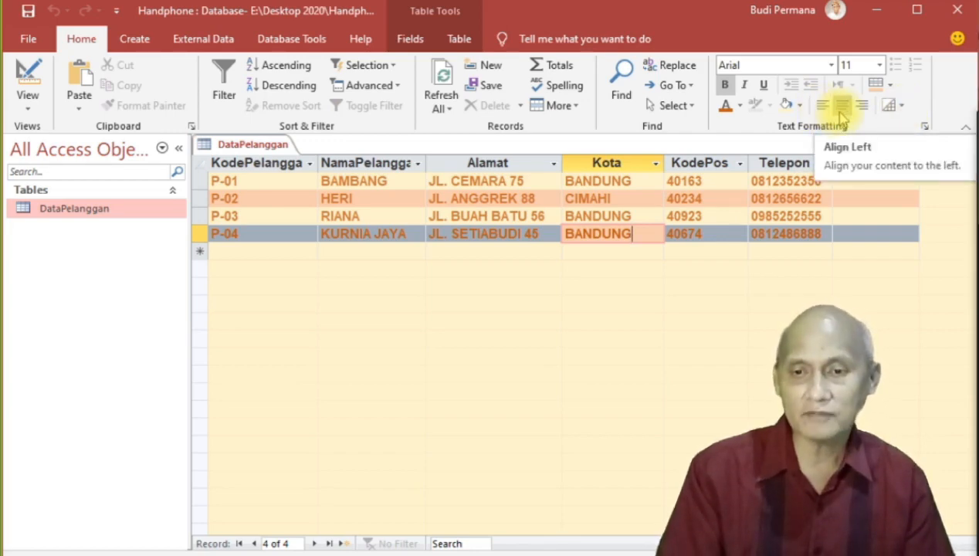
# Step: Try centre and right alignment on the Kota values, then keep them left-aligned
pyautogui.click(842, 108)
pyautogui.click(861, 107)
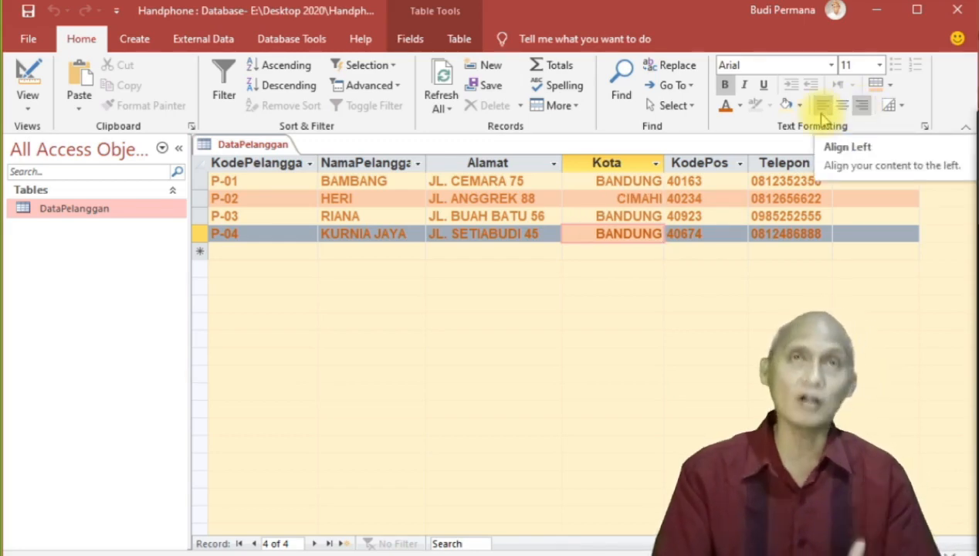
pyautogui.click(637, 219)
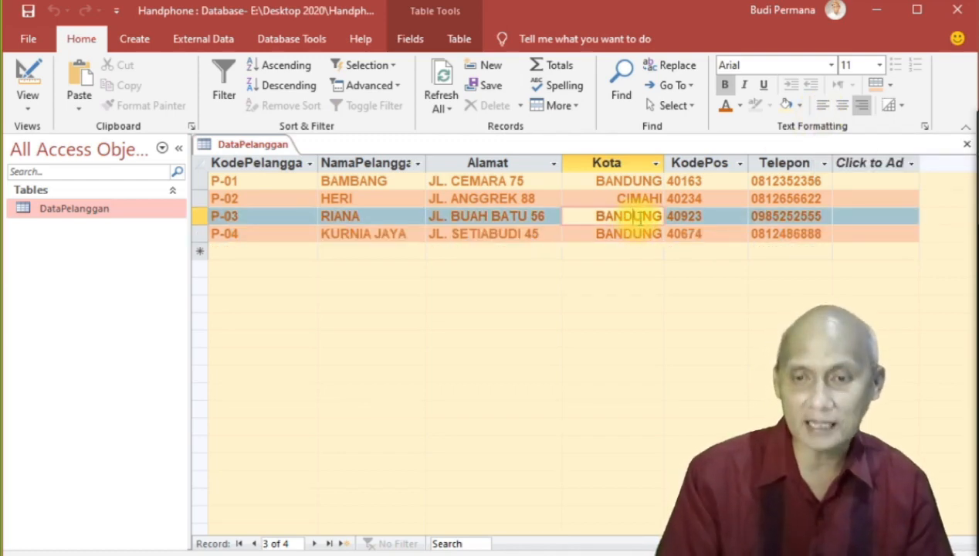
pyautogui.click(823, 106)
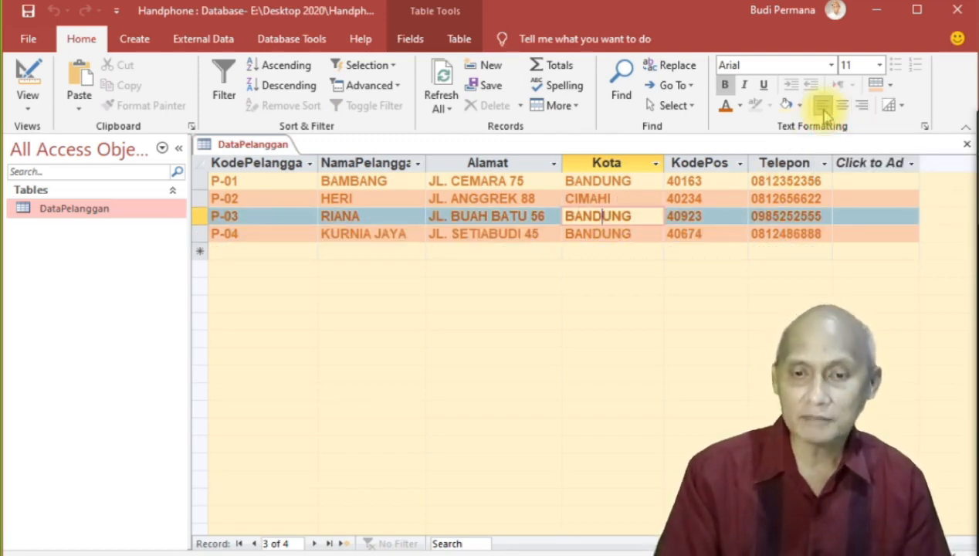
pyautogui.click(843, 105)
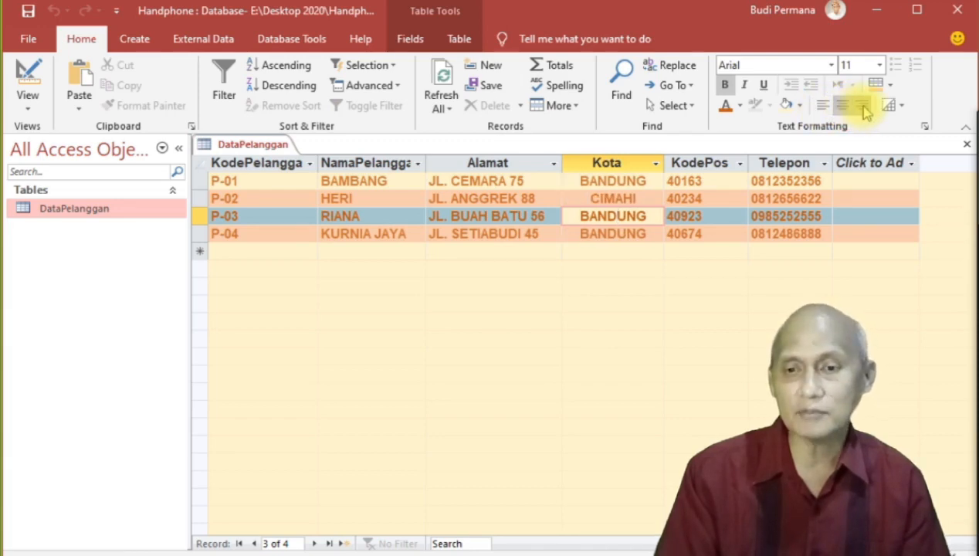
pyautogui.click(862, 106)
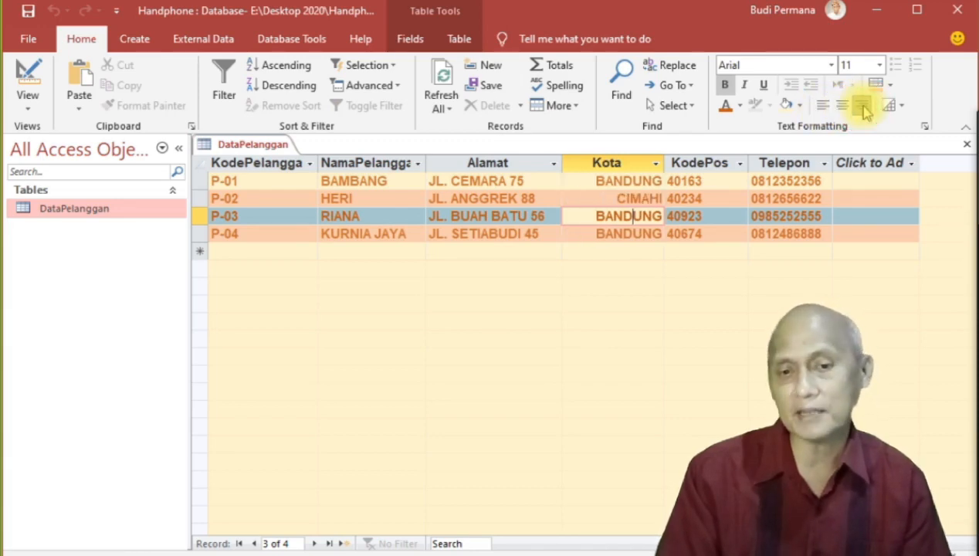
pyautogui.click(823, 107)
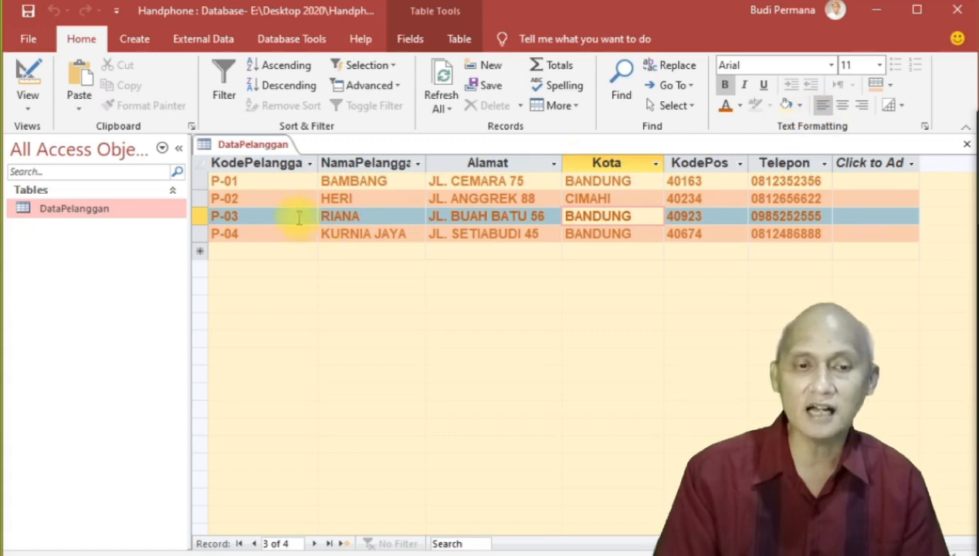
# Step: Centre the KodePelanggan codes and right-align the KodePos and Telepon values
pyautogui.click(278, 199)
pyautogui.click(842, 105)
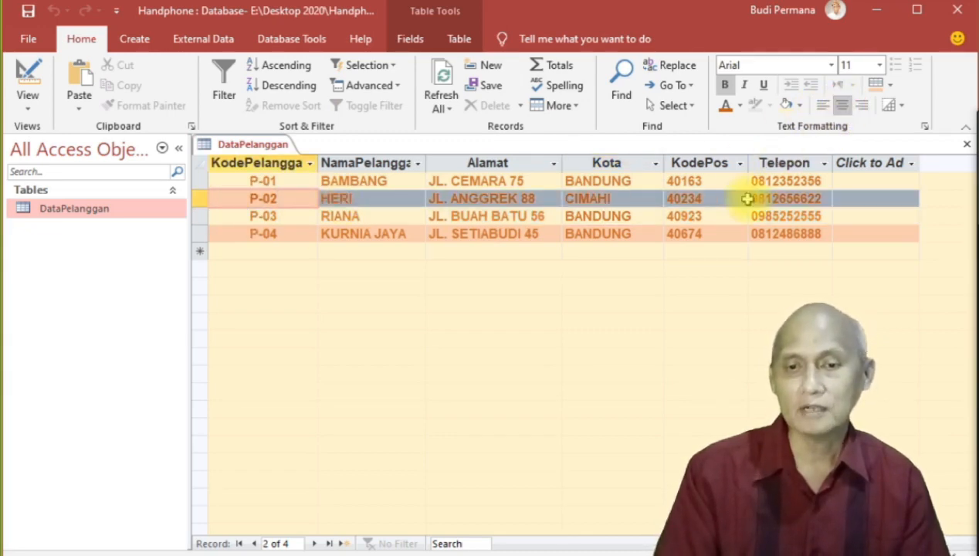
pyautogui.click(700, 181)
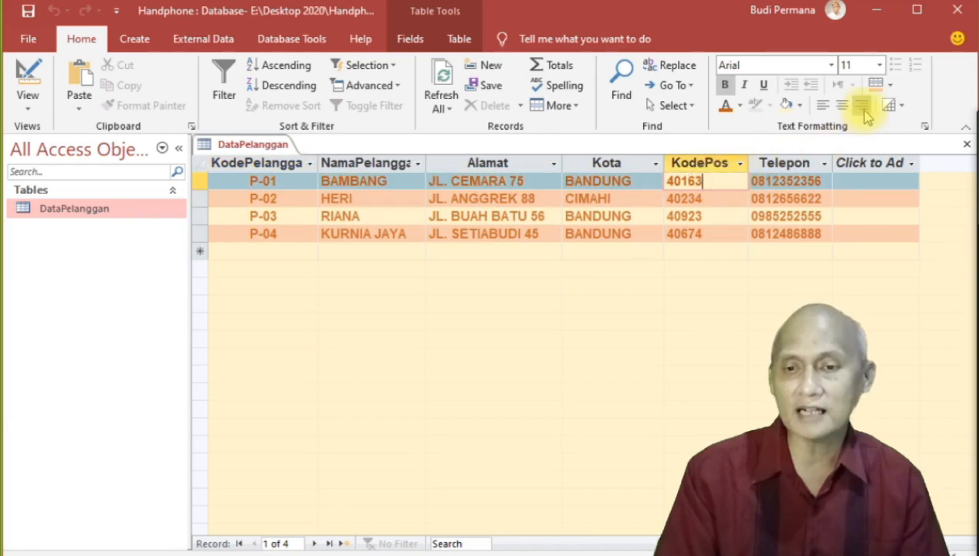
pyautogui.click(862, 105)
pyautogui.click(808, 181)
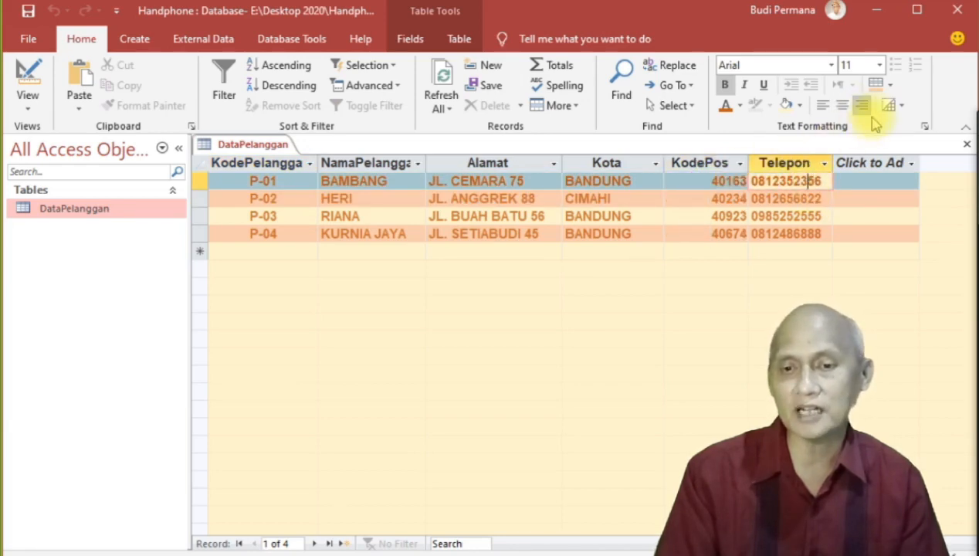
pyautogui.click(863, 105)
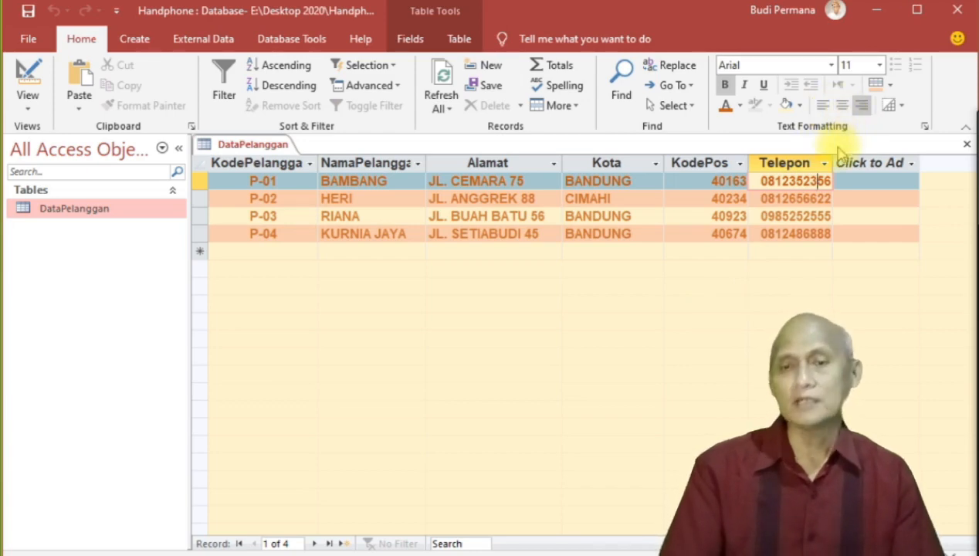
pyautogui.click(901, 106)
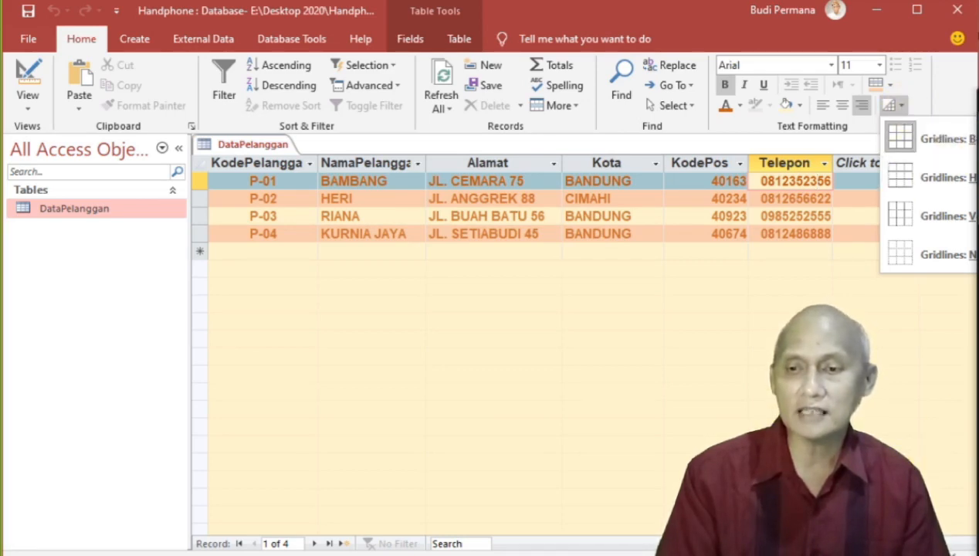
# Step: Preview the datasheet with horizontal-only, then vertical-only, then no gridlines
pyautogui.click(971, 177)
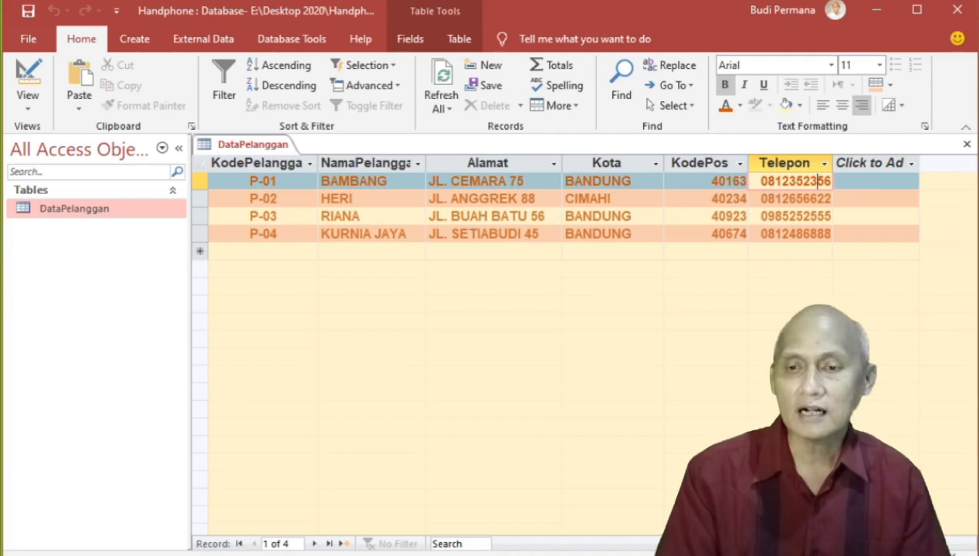
pyautogui.click(902, 107)
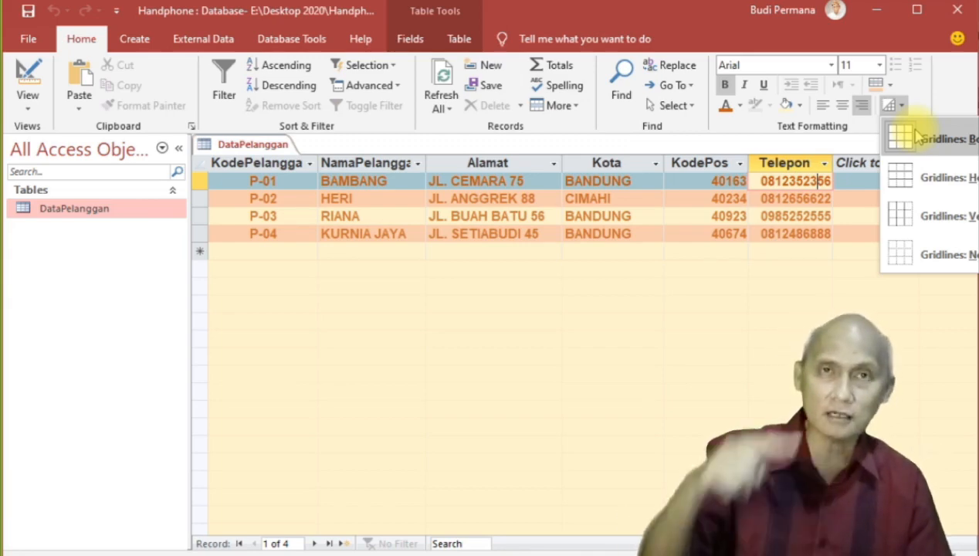
pyautogui.click(930, 179)
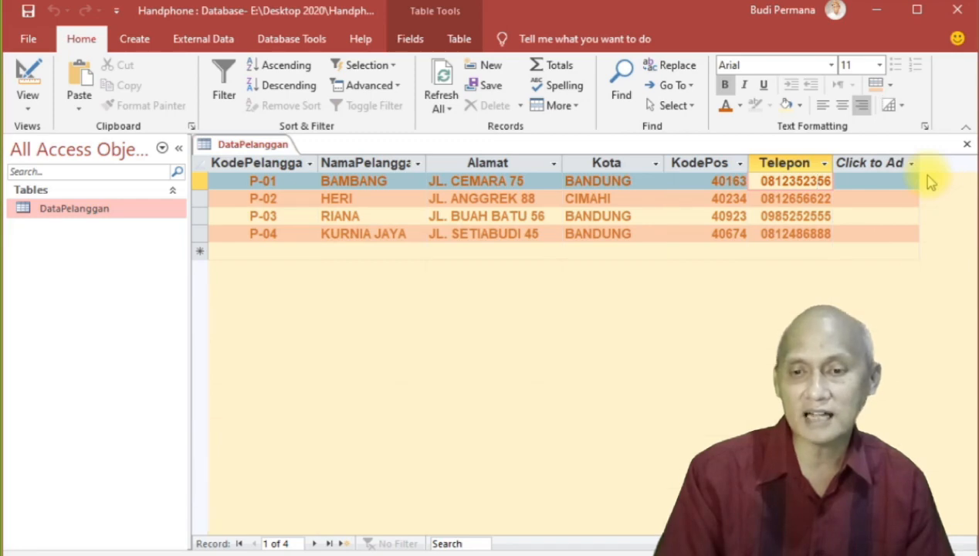
pyautogui.click(897, 105)
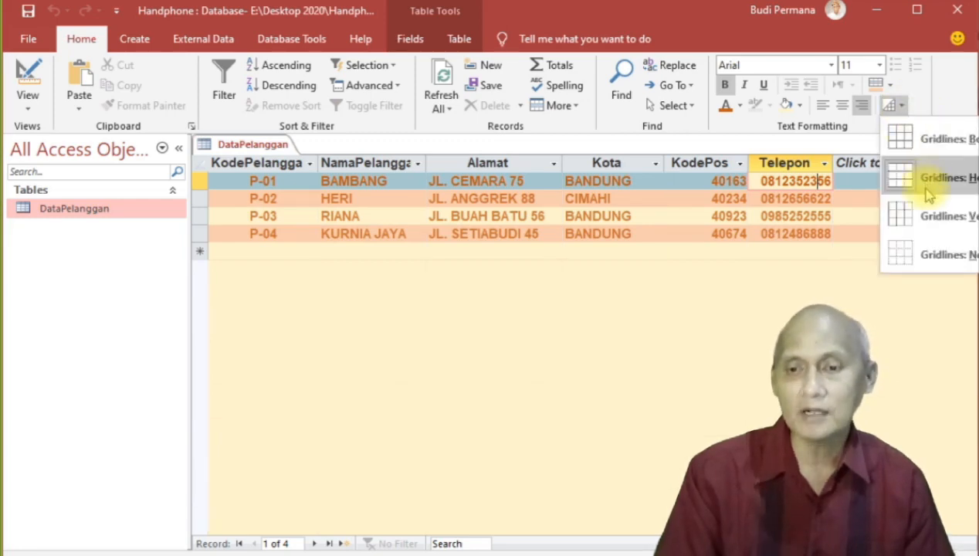
pyautogui.click(935, 214)
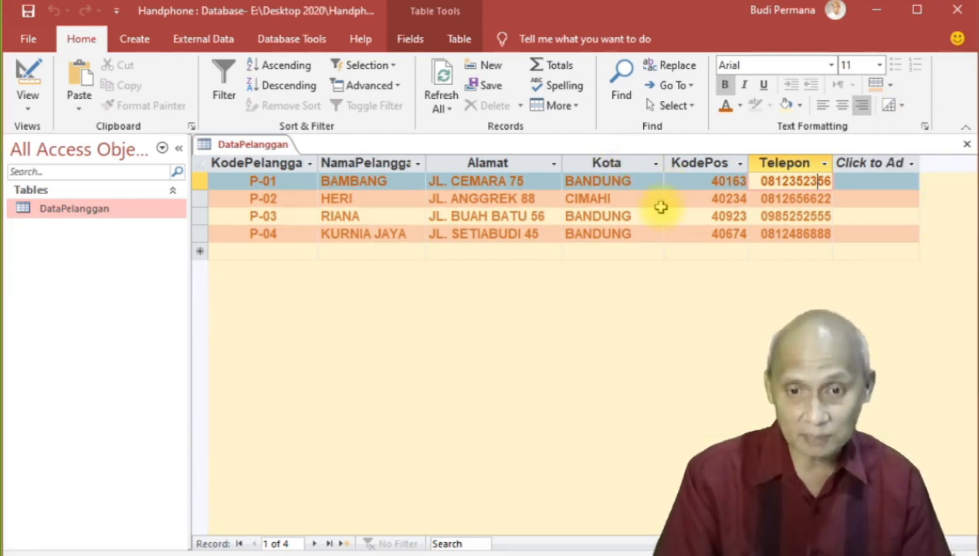
pyautogui.click(900, 106)
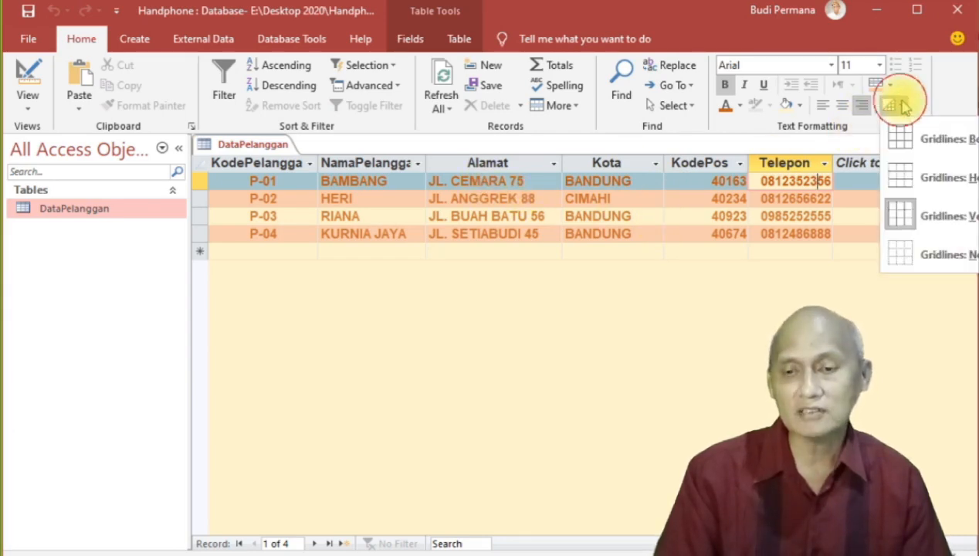
pyautogui.click(933, 258)
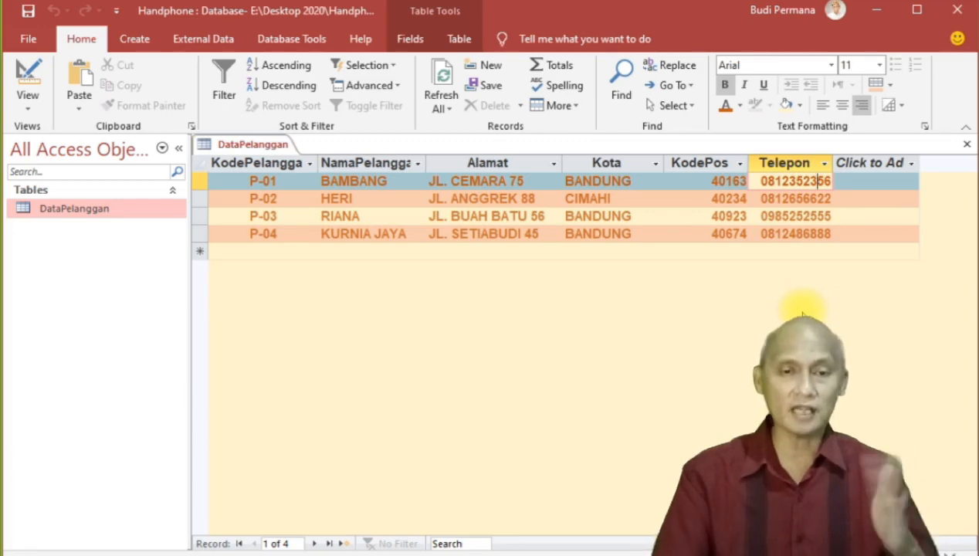
# Step: Switch back to gridlines in both directions and select P-02's Alamat cell
pyautogui.click(900, 106)
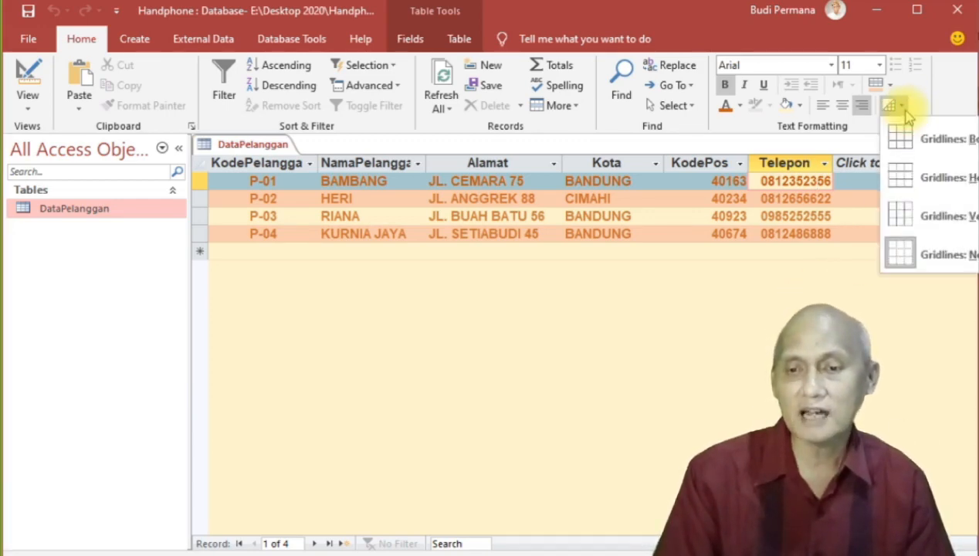
pyautogui.click(914, 140)
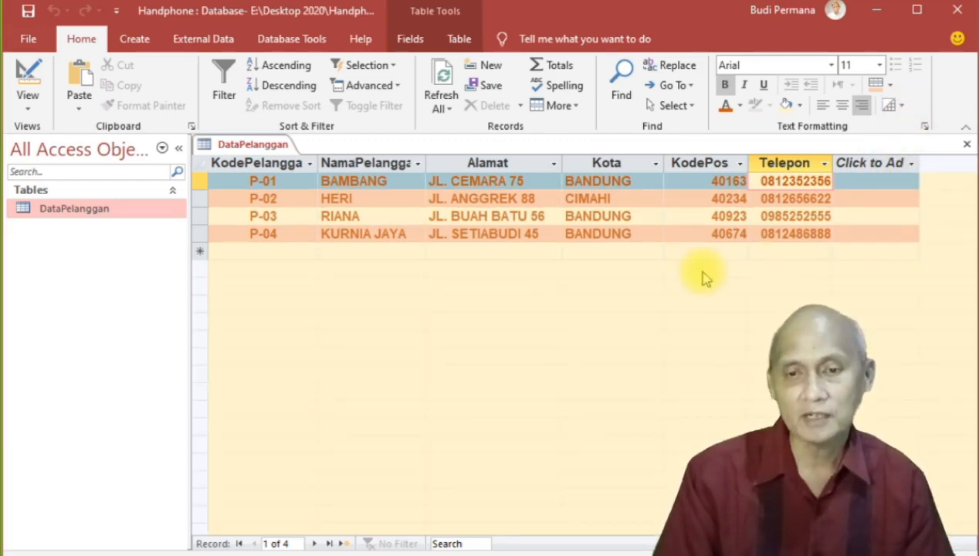
pyautogui.click(498, 199)
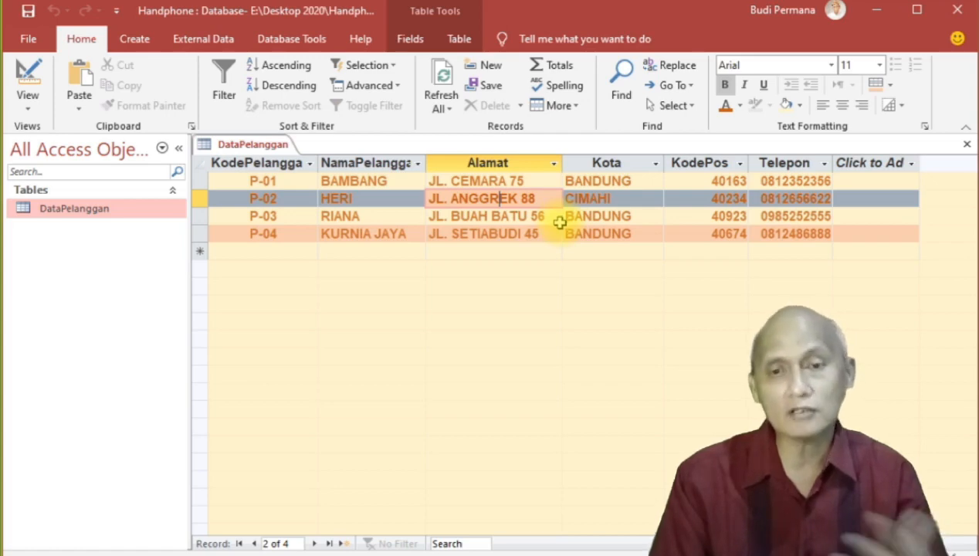
pyautogui.click(563, 345)
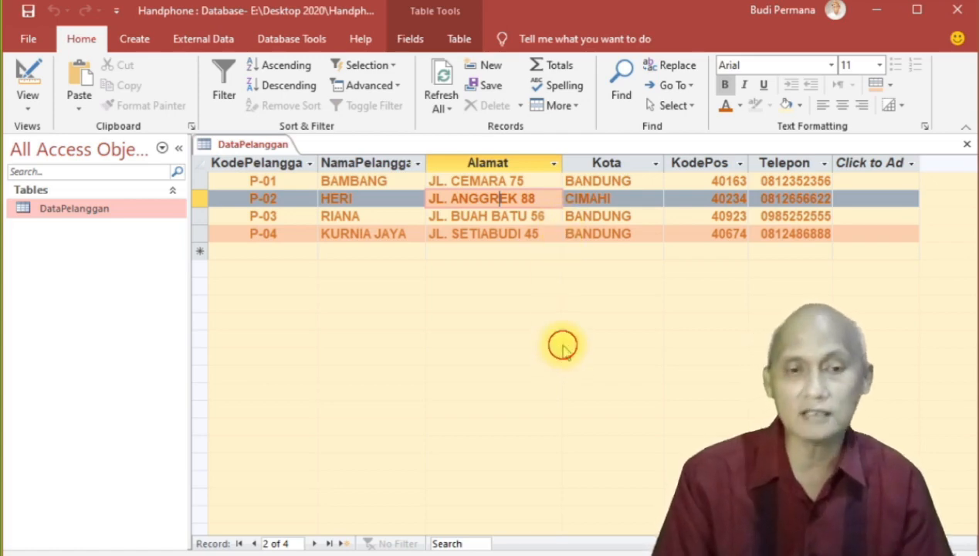
pyautogui.click(536, 231)
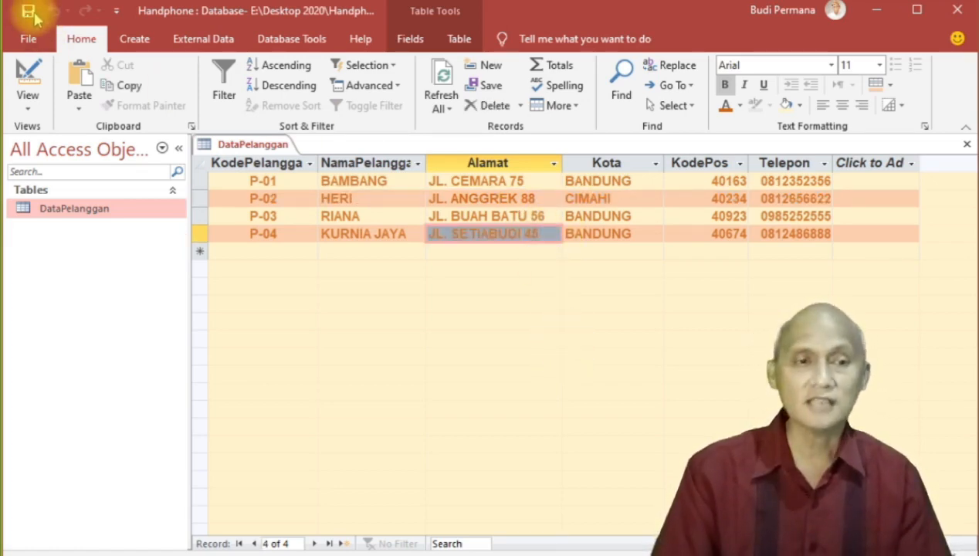